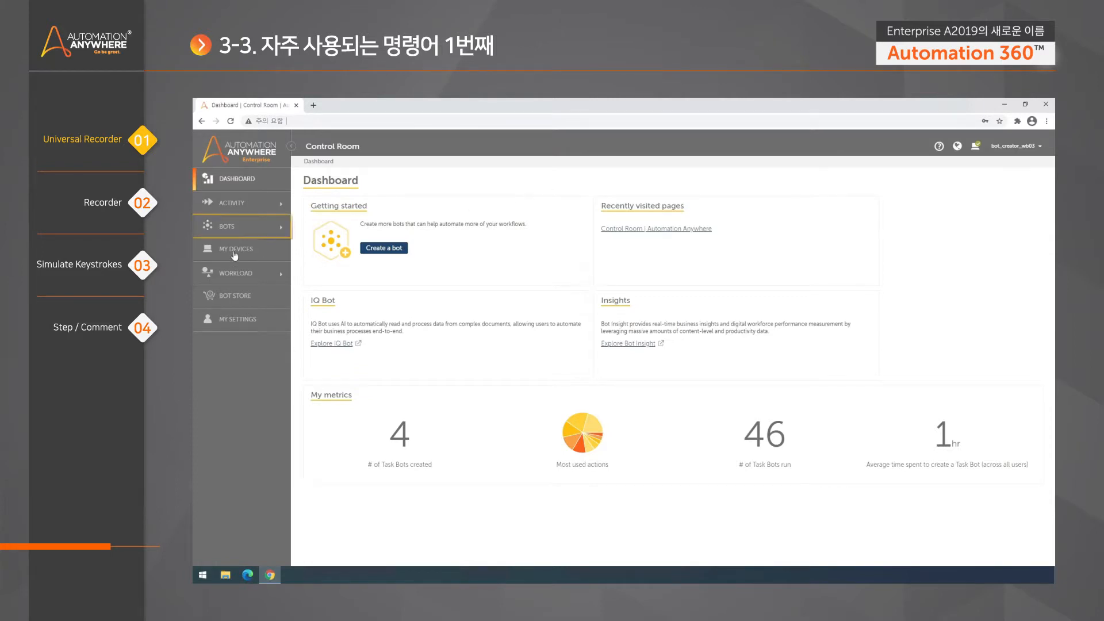
- Create a private task bot named 'Recorder' from My bots and open it in the editor
{"action": "left_click", "coordinate": [228, 233]}
{"action": "left_click", "coordinate": [230, 246]}
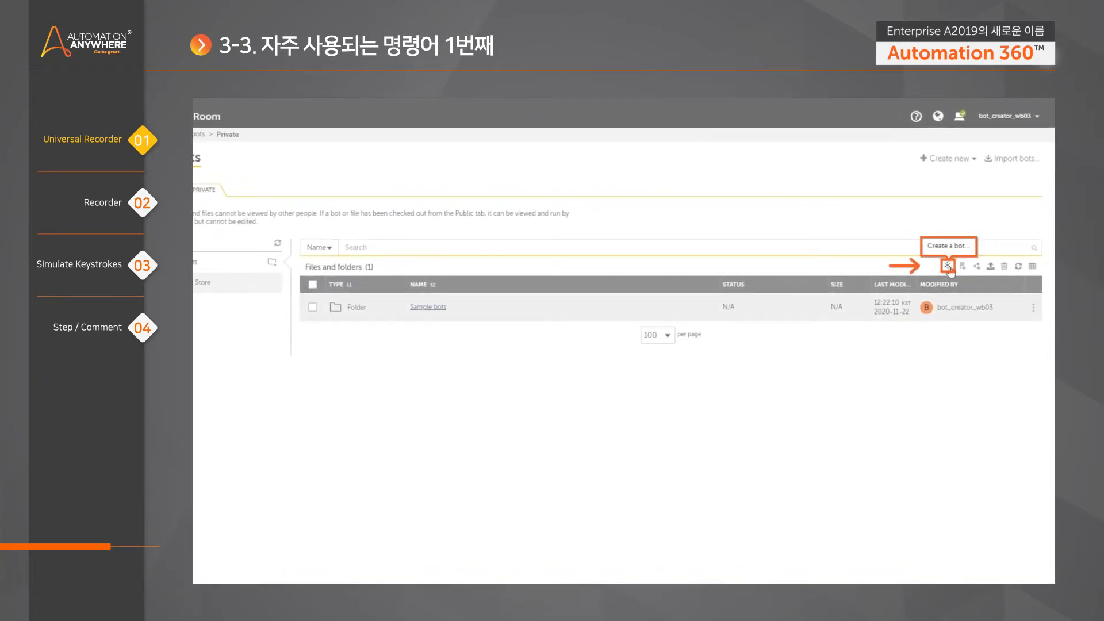
{"action": "left_click", "coordinate": [948, 267]}
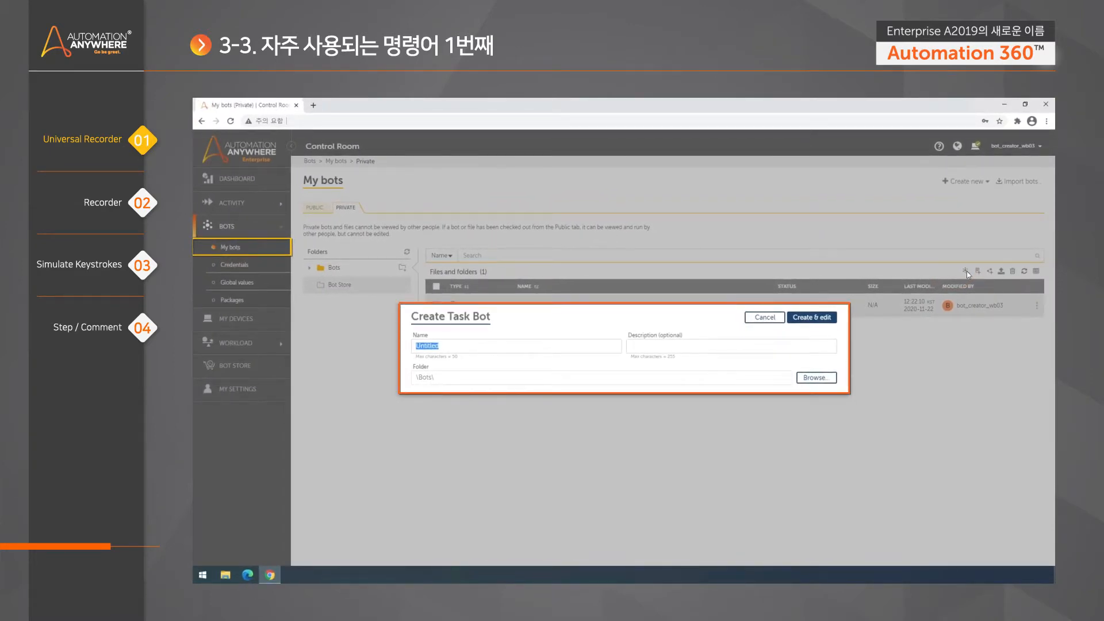
{"action": "type", "text": "Recorder"}
{"action": "left_click", "coordinate": [827, 319]}
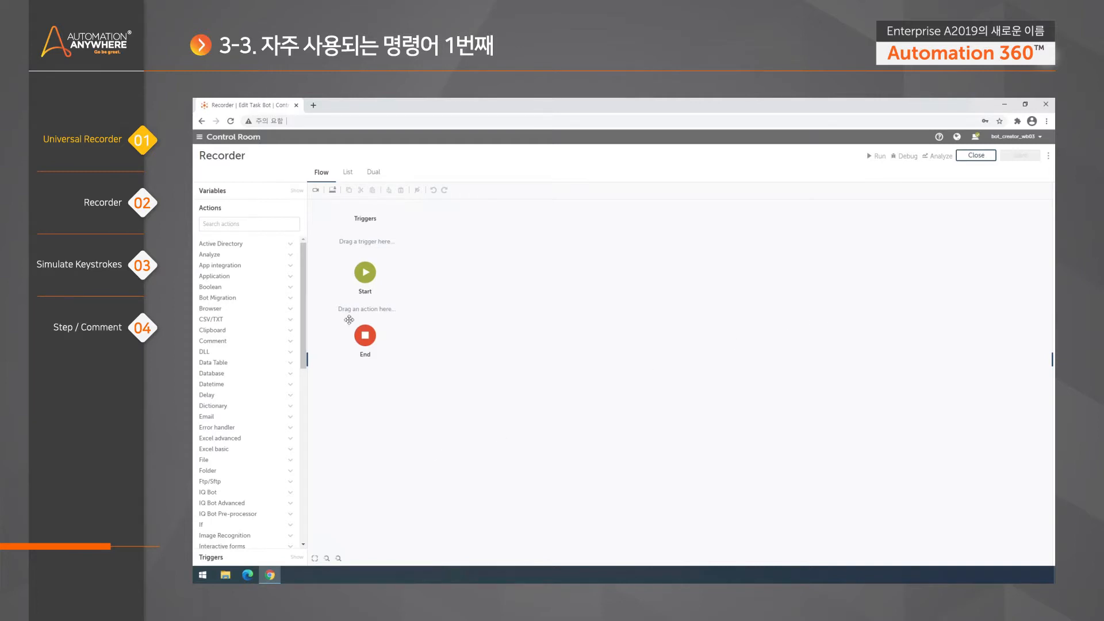
- Launch Windows Calculator through a Start search for 'calc', then return to the Recorder bot editor
{"action": "left_click", "coordinate": [202, 575]}
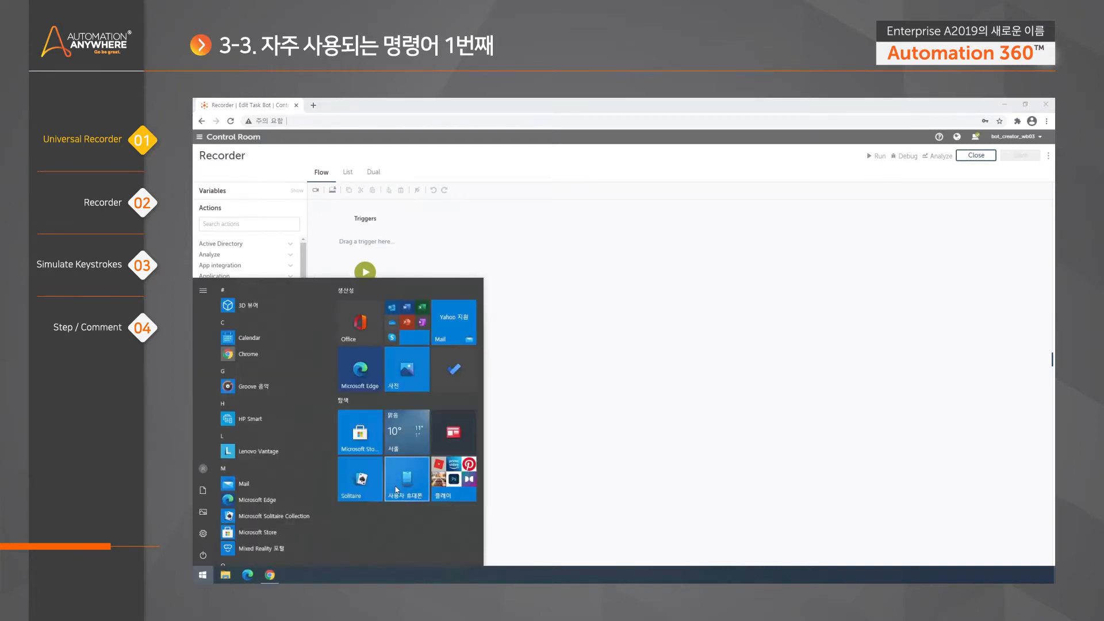
{"action": "type", "text": "calc"}
{"action": "key", "text": "Return"}
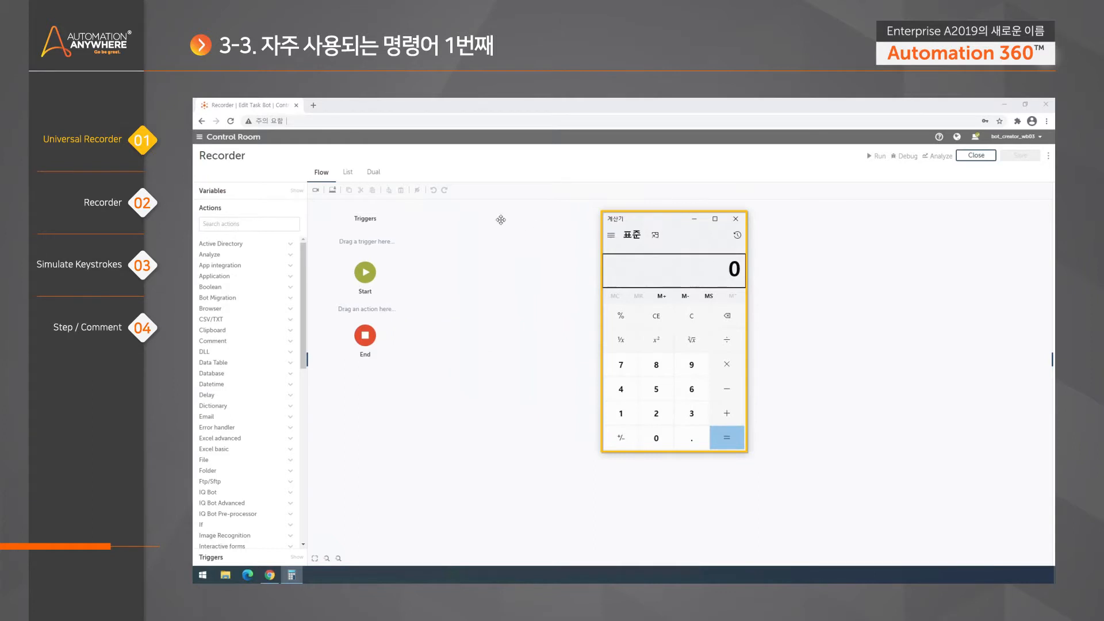
{"action": "left_click", "coordinate": [473, 272]}
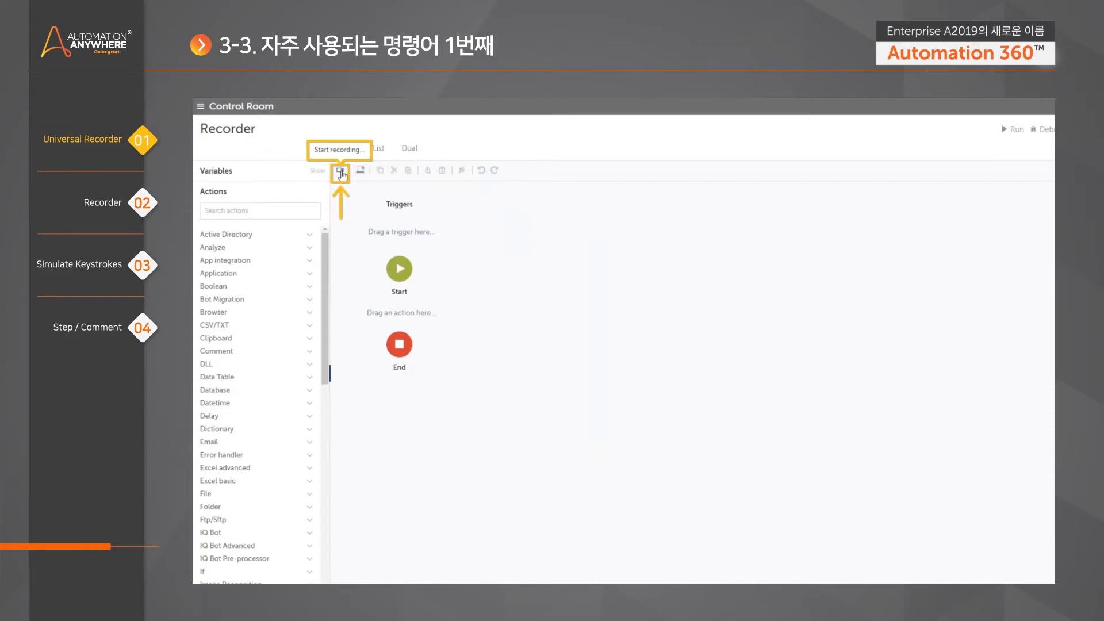
- Start a recording session from the Recorder bot editor's toolbar
{"action": "left_click", "coordinate": [340, 173]}
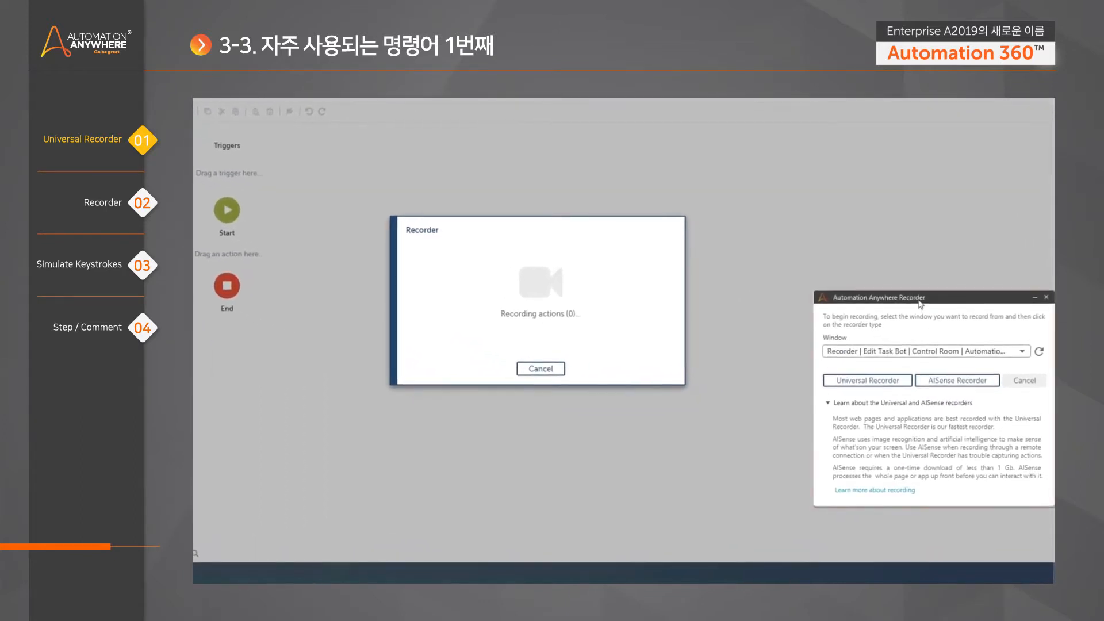
- Set the Recorder's Window field to the Calculator window, 계산기
{"action": "left_click_drag", "start_coordinate": [947, 299], "coordinate": [930, 282]}
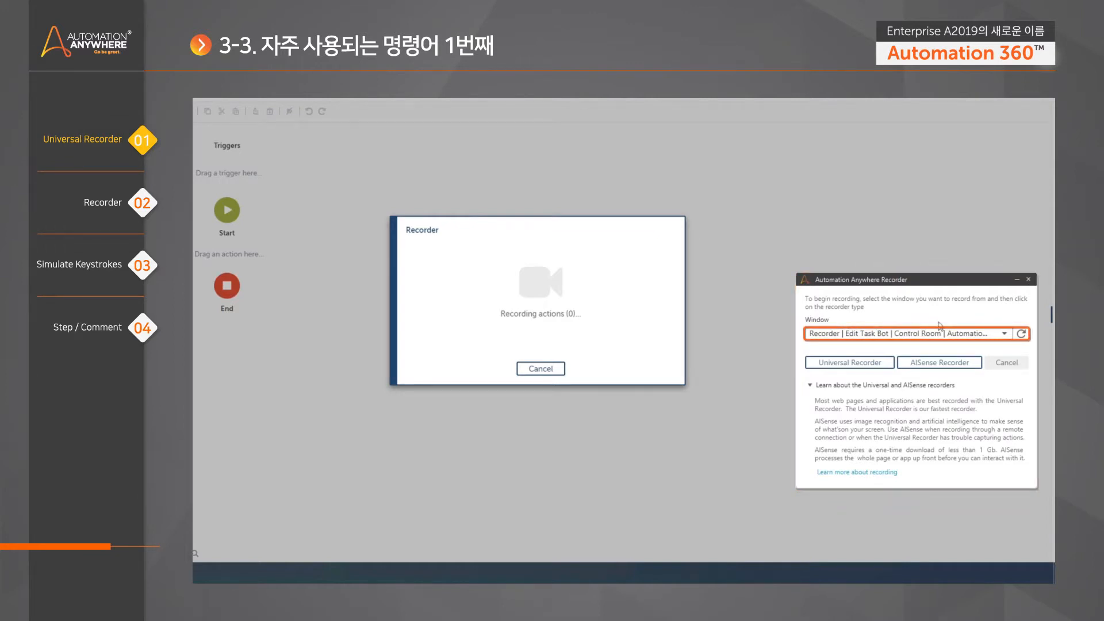
{"action": "left_click", "coordinate": [1005, 335]}
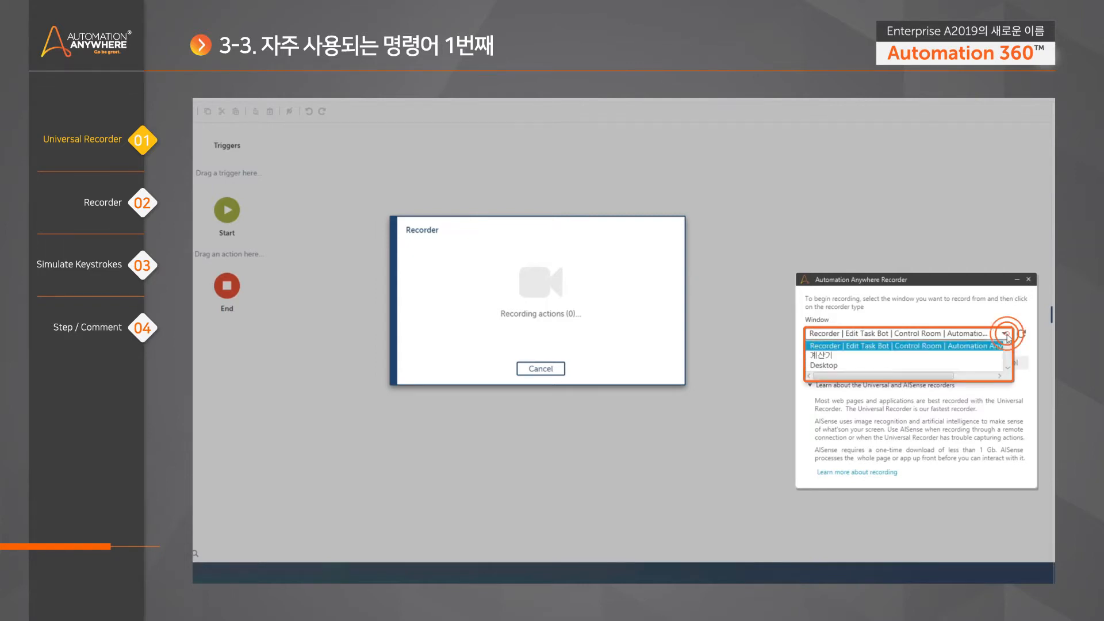
{"action": "left_click", "coordinate": [954, 357]}
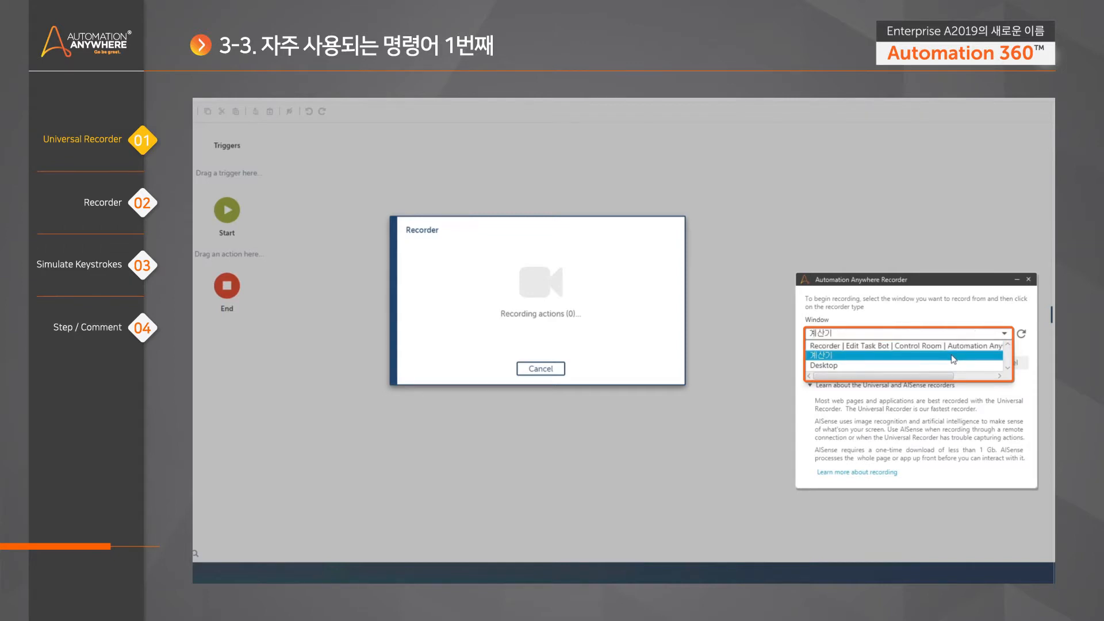
{"action": "left_click", "coordinate": [953, 357]}
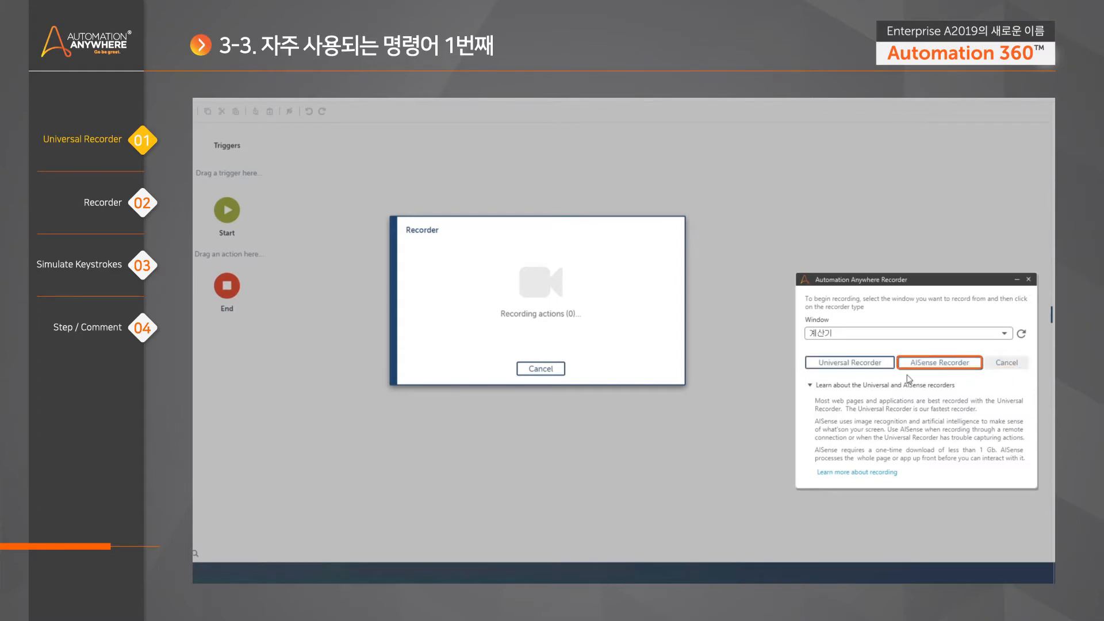
- Start the Universal Recorder on the Calculator window
{"action": "left_click", "coordinate": [844, 366]}
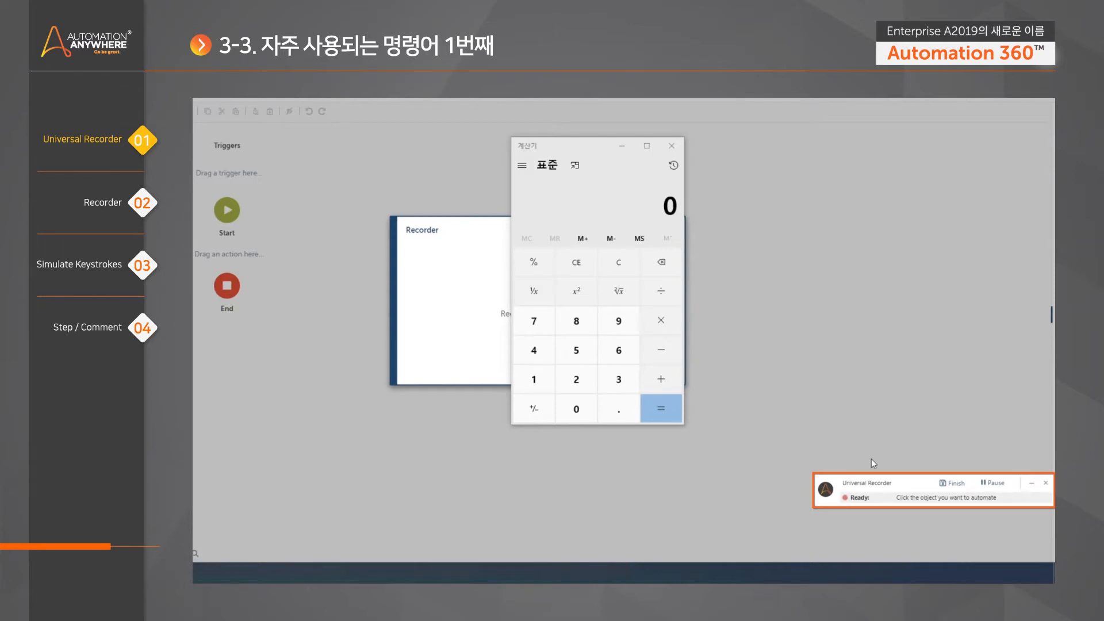
- Enter 123 + 456 = in Calculator so the display shows 579 while recording
{"action": "left_click", "coordinate": [533, 391]}
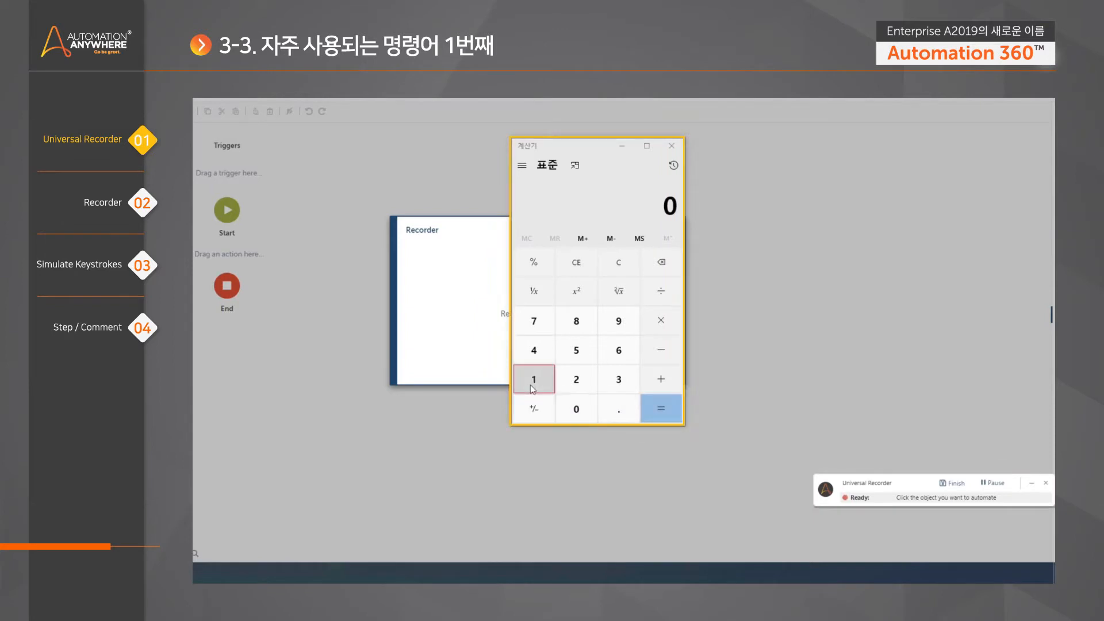
{"action": "left_click", "coordinate": [578, 386]}
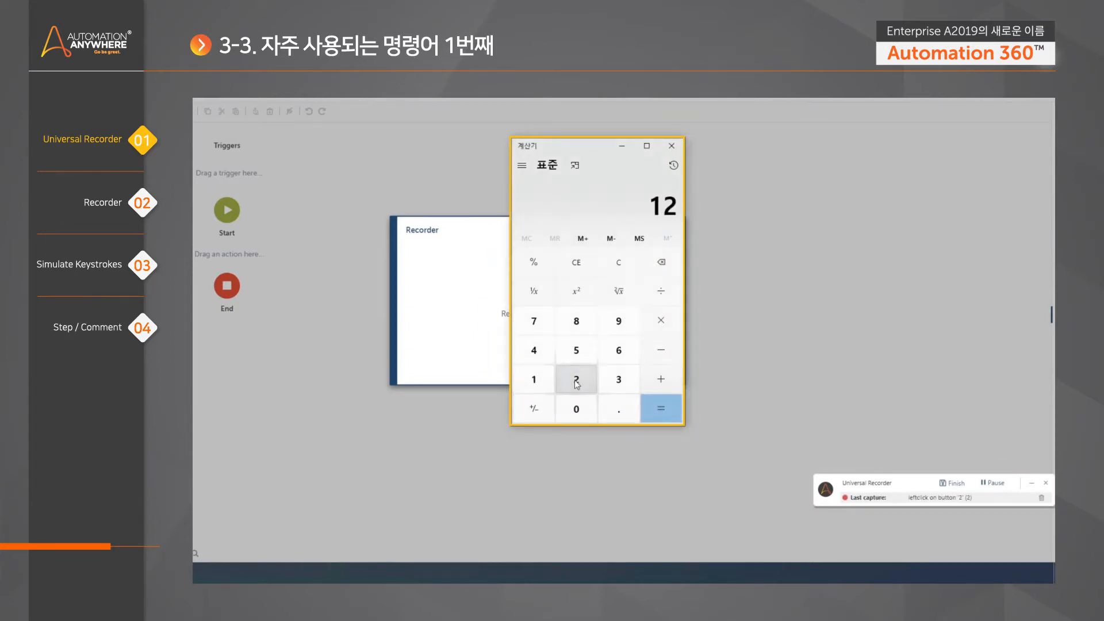
{"action": "left_click", "coordinate": [624, 384]}
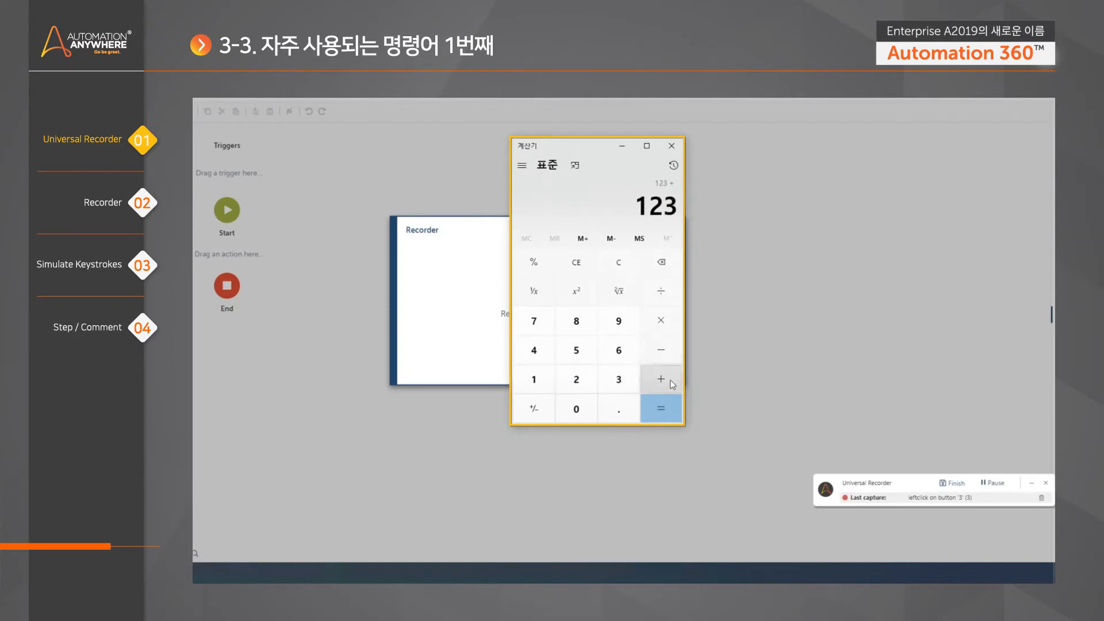
{"action": "left_click", "coordinate": [535, 357]}
{"action": "left_click", "coordinate": [590, 356]}
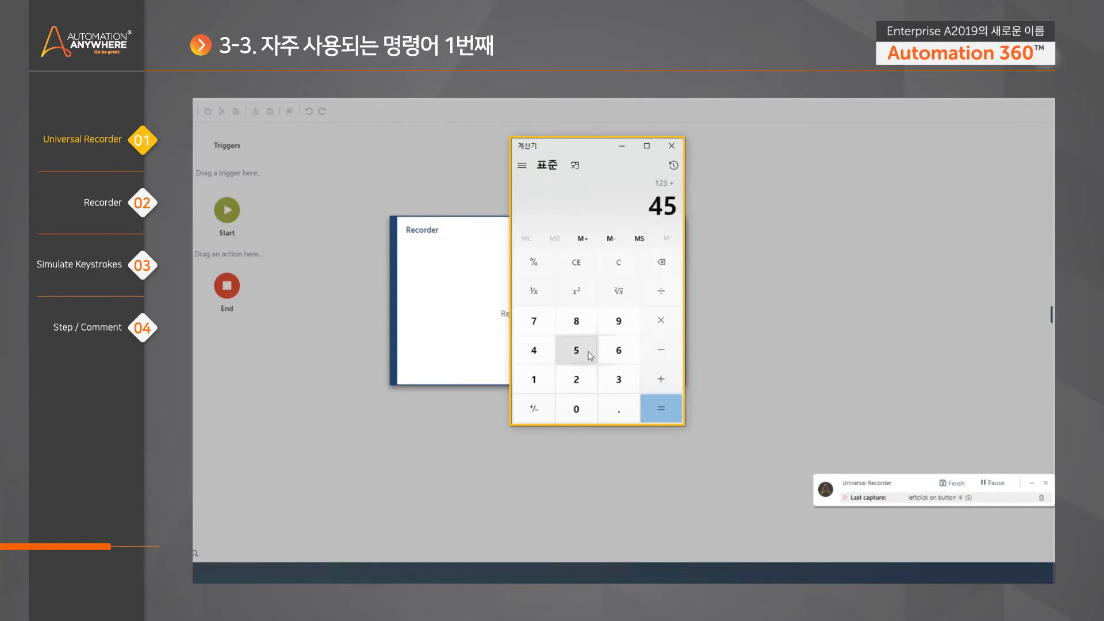
{"action": "left_click", "coordinate": [623, 356]}
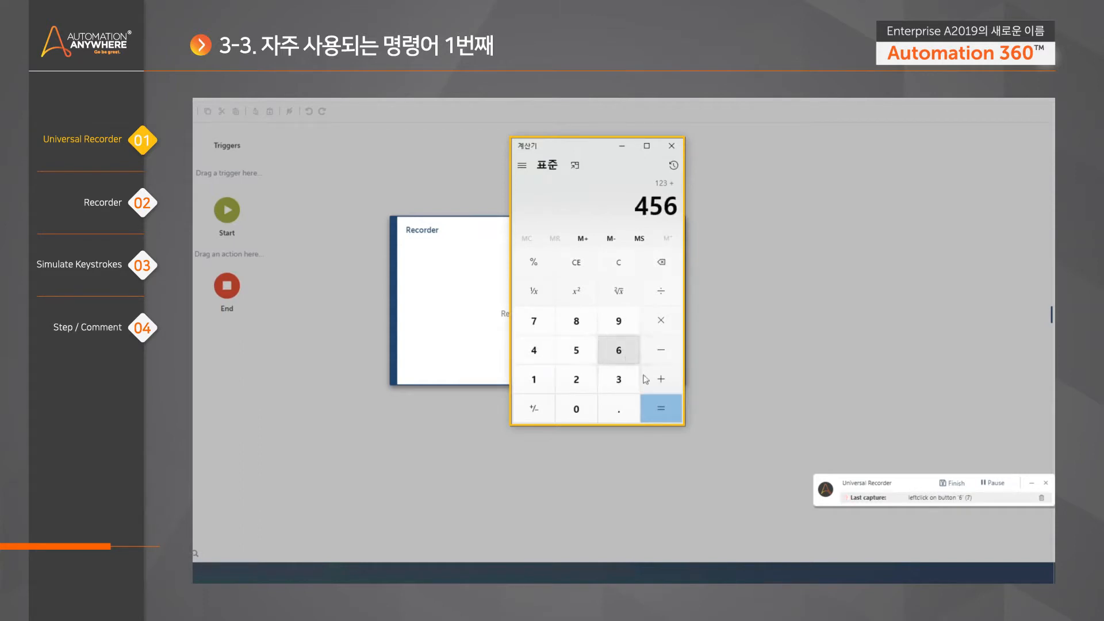
{"action": "left_click", "coordinate": [670, 416]}
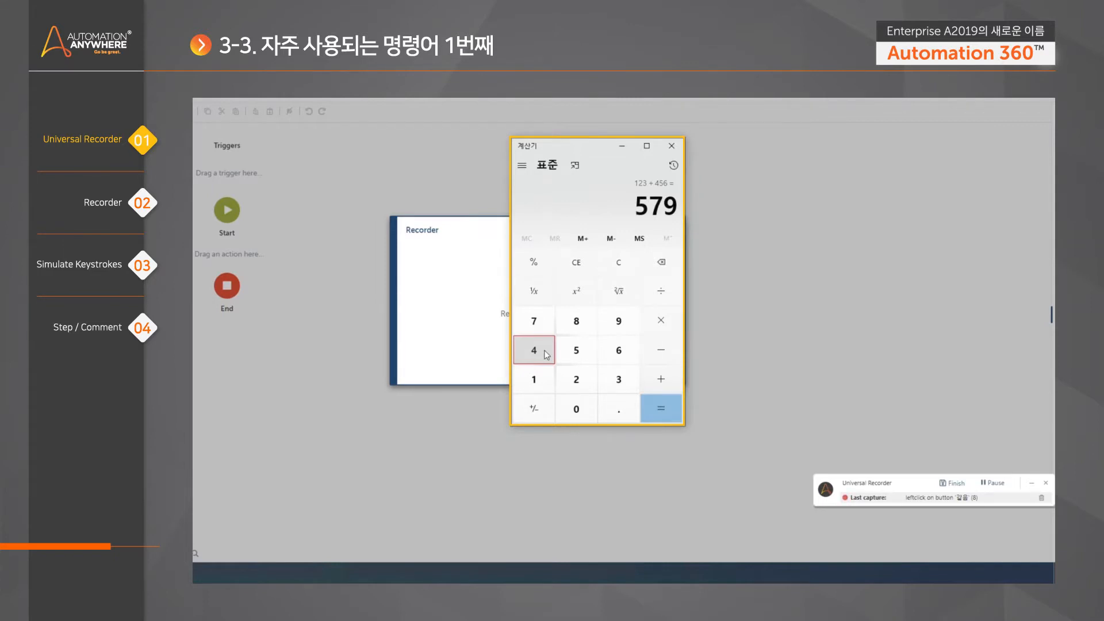
- Finish recording and review the captured Calculator button clicks in the bot's flow
{"action": "left_click", "coordinate": [952, 483]}
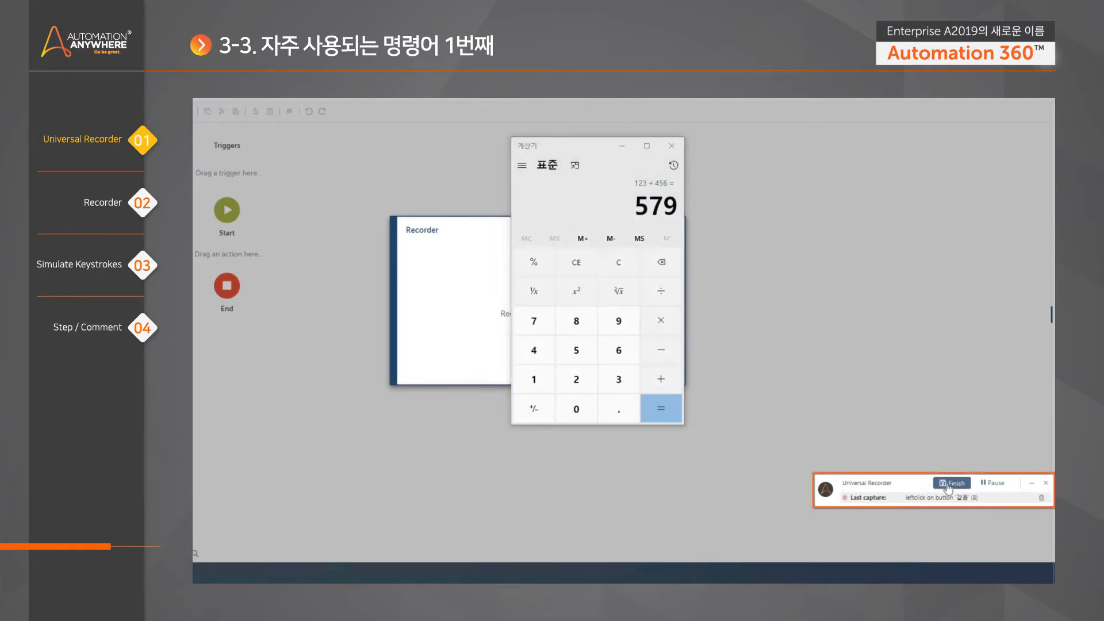
{"action": "scroll", "coordinate": [594, 420], "scroll_direction": "down", "scroll_amount": 5}
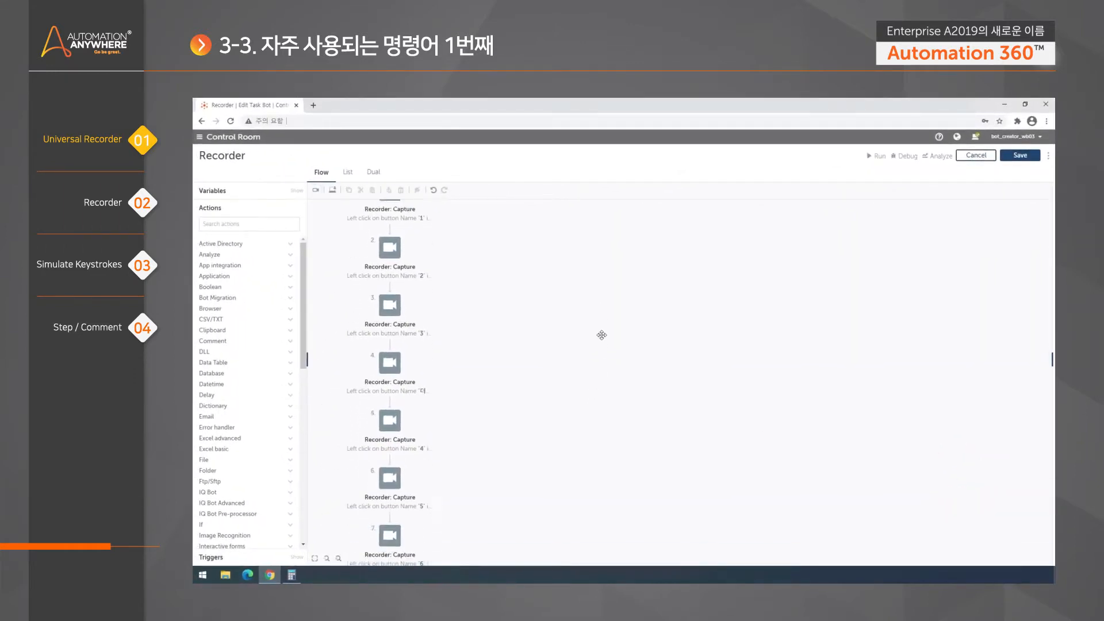
{"action": "scroll", "coordinate": [548, 311], "scroll_direction": "up", "scroll_amount": 5}
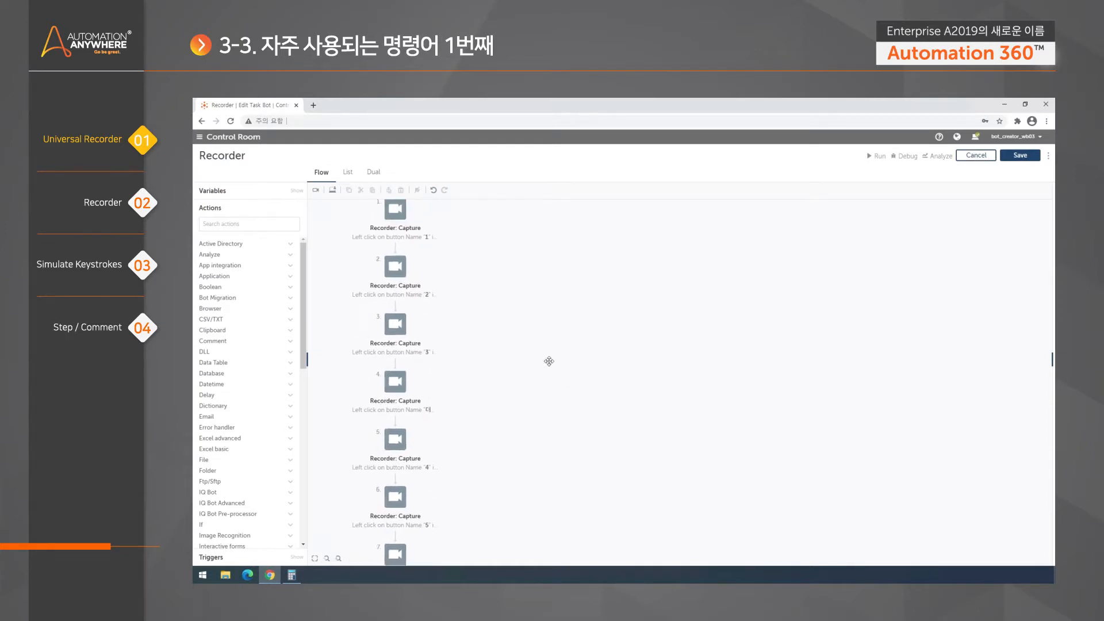
{"action": "mouse_move", "coordinate": [551, 280]}
{"action": "left_mouse_down"}
{"action": "mouse_move", "coordinate": [545, 313]}
{"action": "mouse_move", "coordinate": [545, 294]}
{"action": "left_mouse_up"}
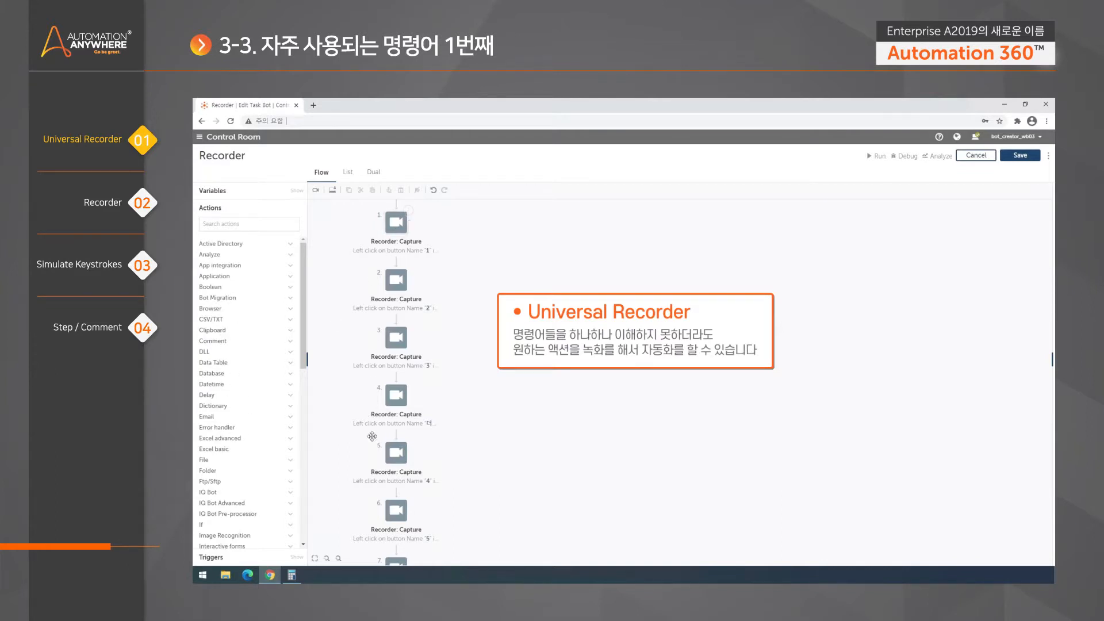
{"action": "scroll", "coordinate": [492, 296], "scroll_direction": "up", "scroll_amount": 1}
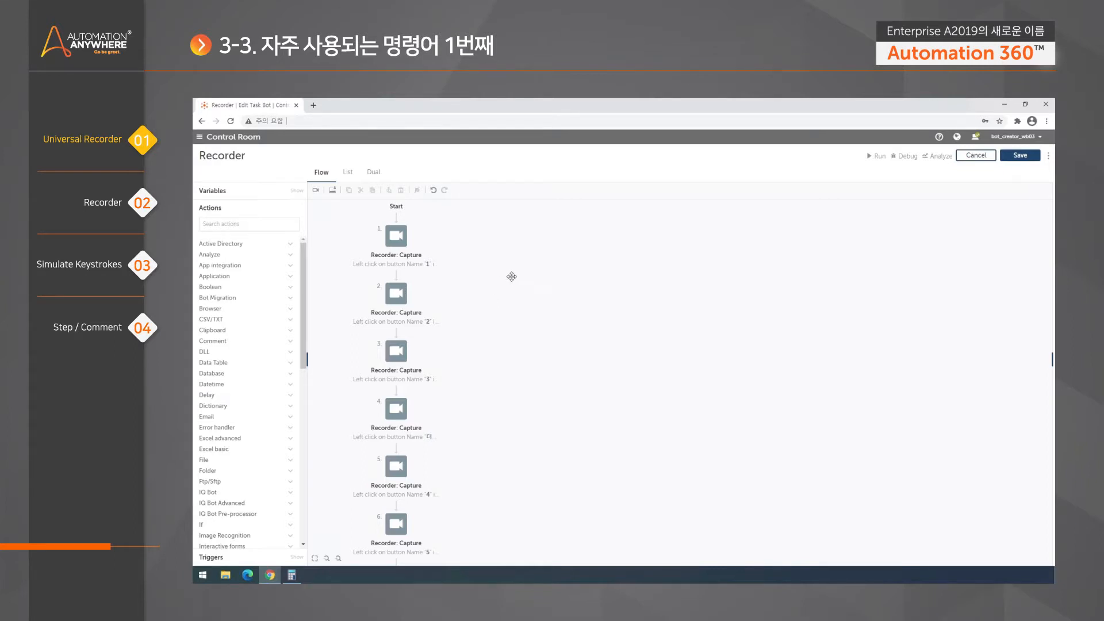
- Inspect capture steps 1, 2 and 4, confirming they target 계산기 buttons 1, 2 and plus
{"action": "left_click", "coordinate": [403, 233]}
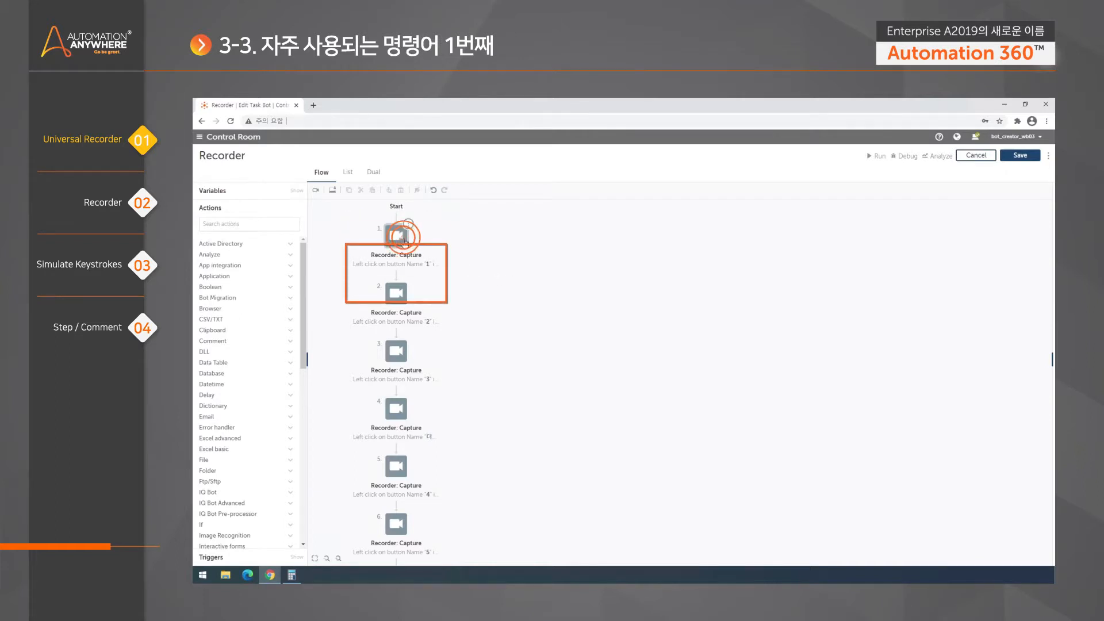
{"action": "left_click", "coordinate": [401, 304]}
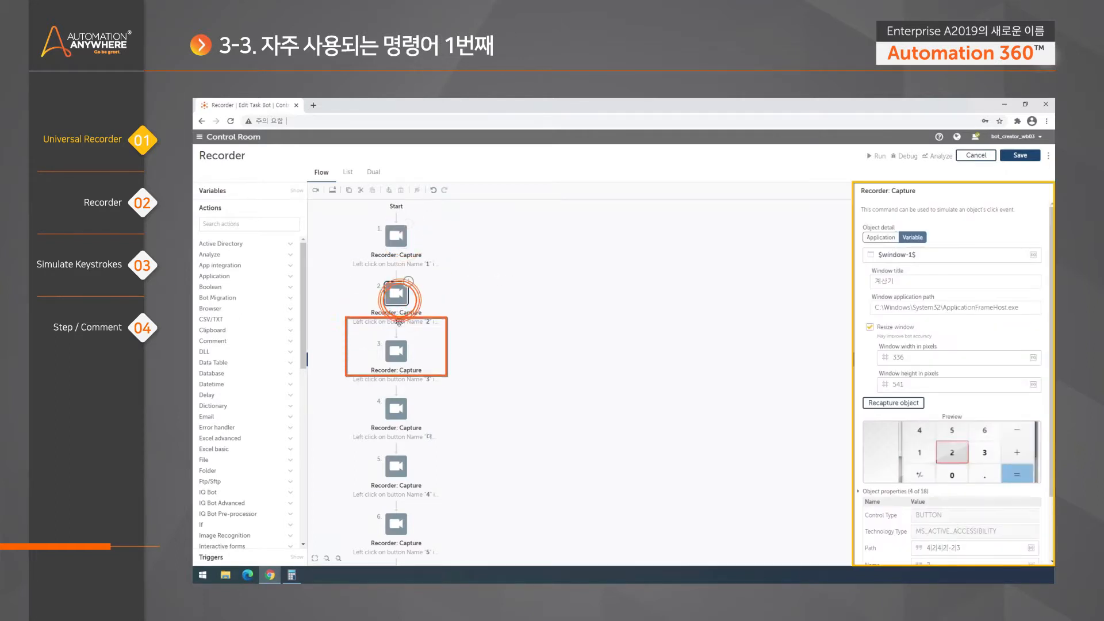
{"action": "left_click", "coordinate": [395, 406]}
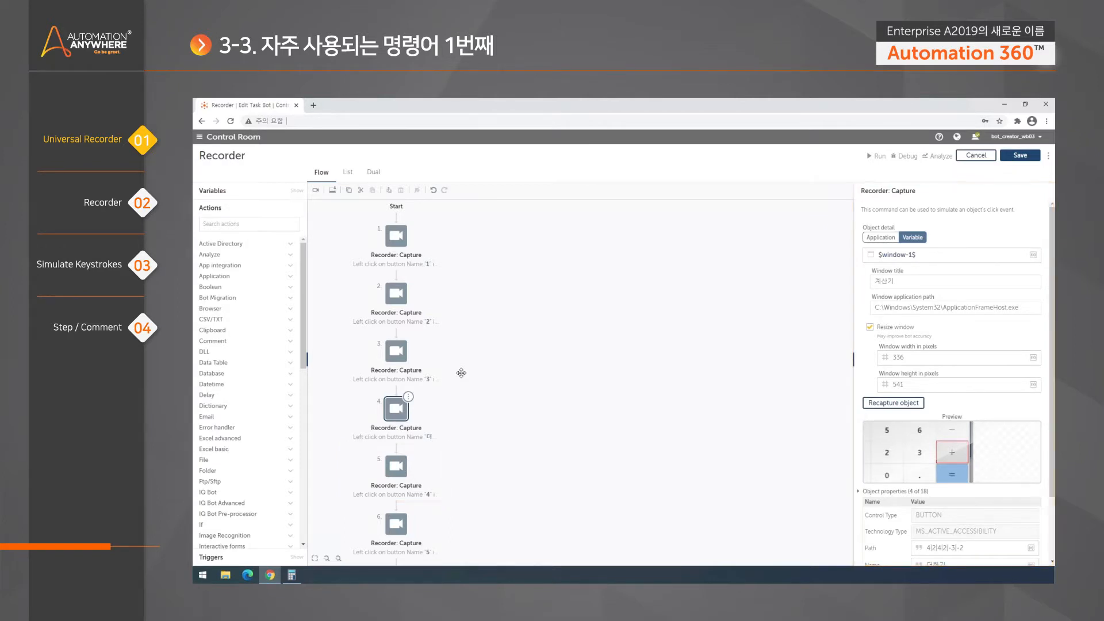
{"action": "mouse_move", "coordinate": [509, 384]}
{"action": "left_mouse_down"}
{"action": "mouse_move", "coordinate": [529, 311]}
{"action": "mouse_move", "coordinate": [543, 393]}
{"action": "left_mouse_up"}
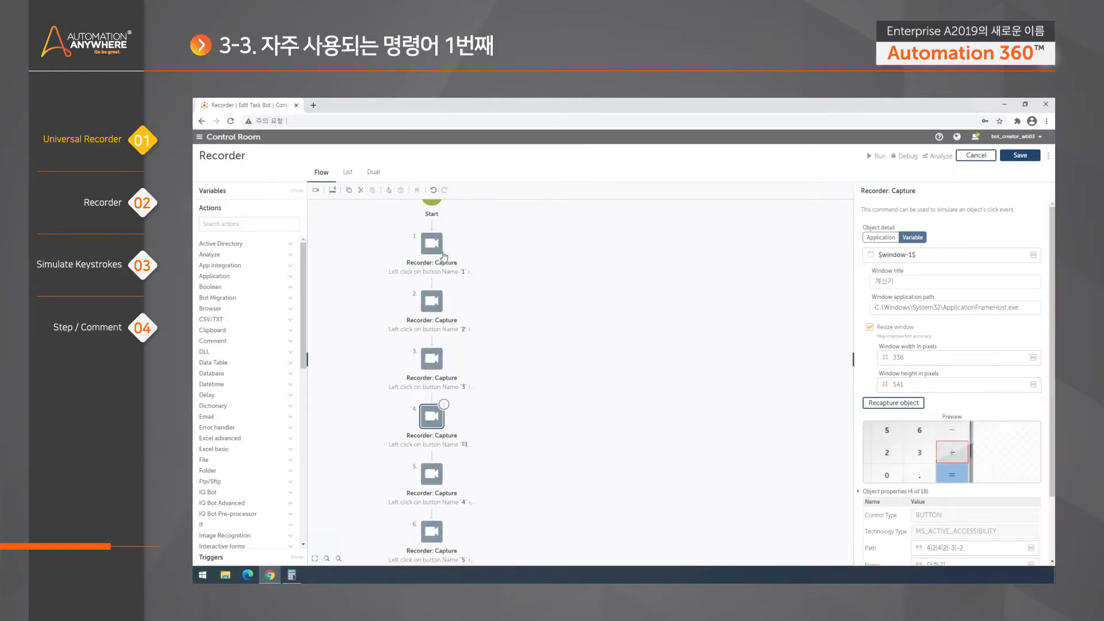
{"action": "left_click", "coordinate": [430, 249]}
{"action": "left_click_drag", "start_coordinate": [541, 260], "coordinate": [501, 268]}
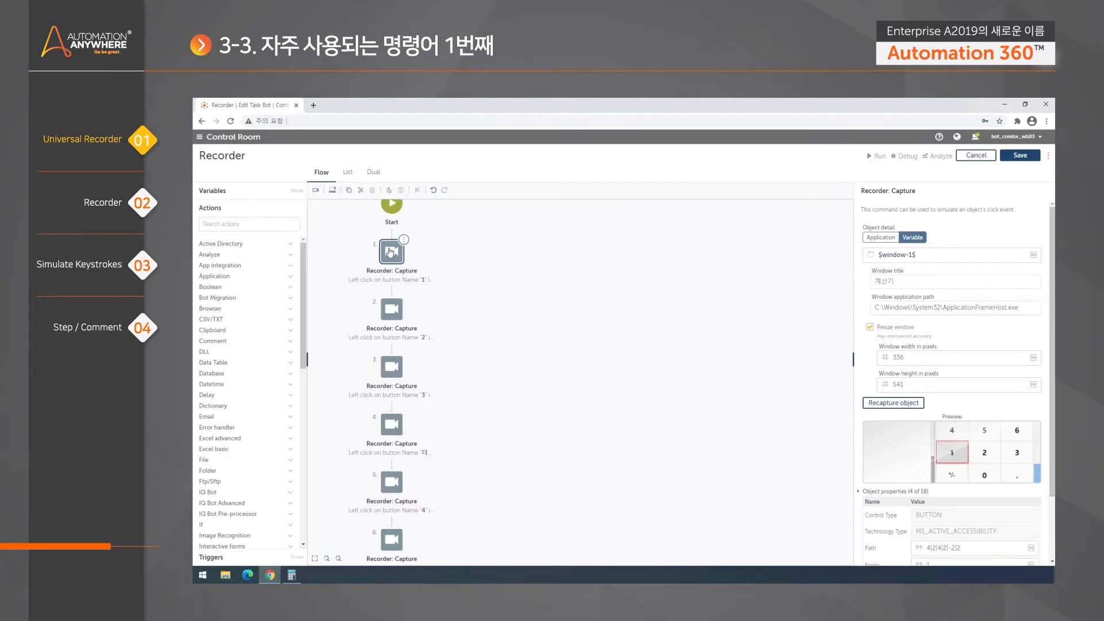
{"action": "mouse_move", "coordinate": [575, 468]}
{"action": "left_mouse_down"}
{"action": "mouse_move", "coordinate": [571, 301]}
{"action": "mouse_move", "coordinate": [595, 447]}
{"action": "mouse_move", "coordinate": [577, 450]}
{"action": "left_mouse_up"}
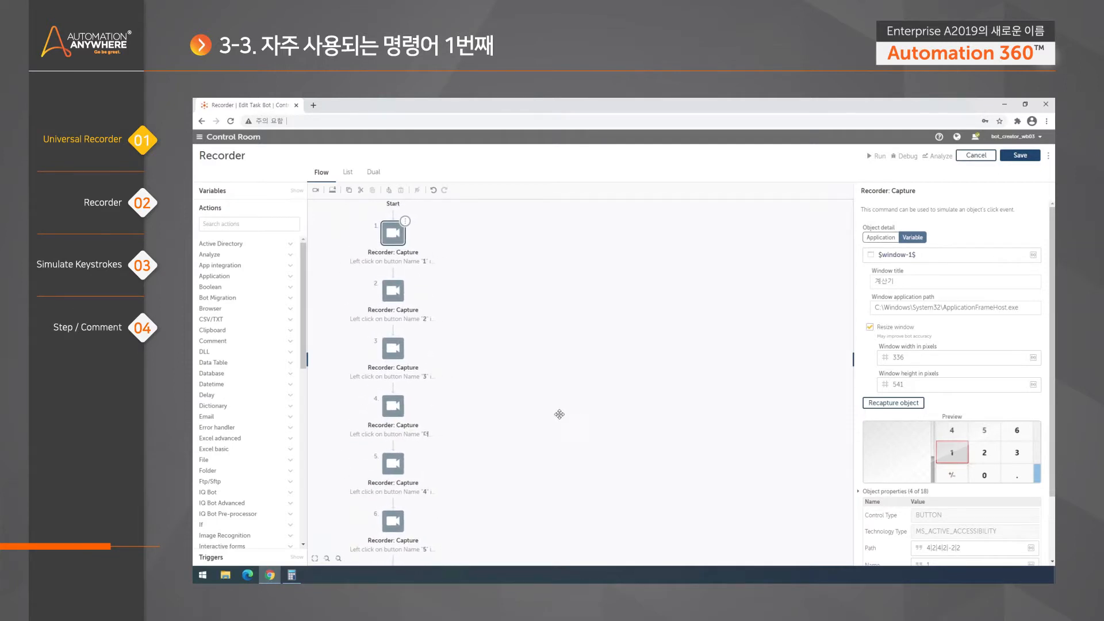
- Clear Calculator back to 0 and switch back to the bot editor in Chrome
{"action": "left_click", "coordinate": [292, 577]}
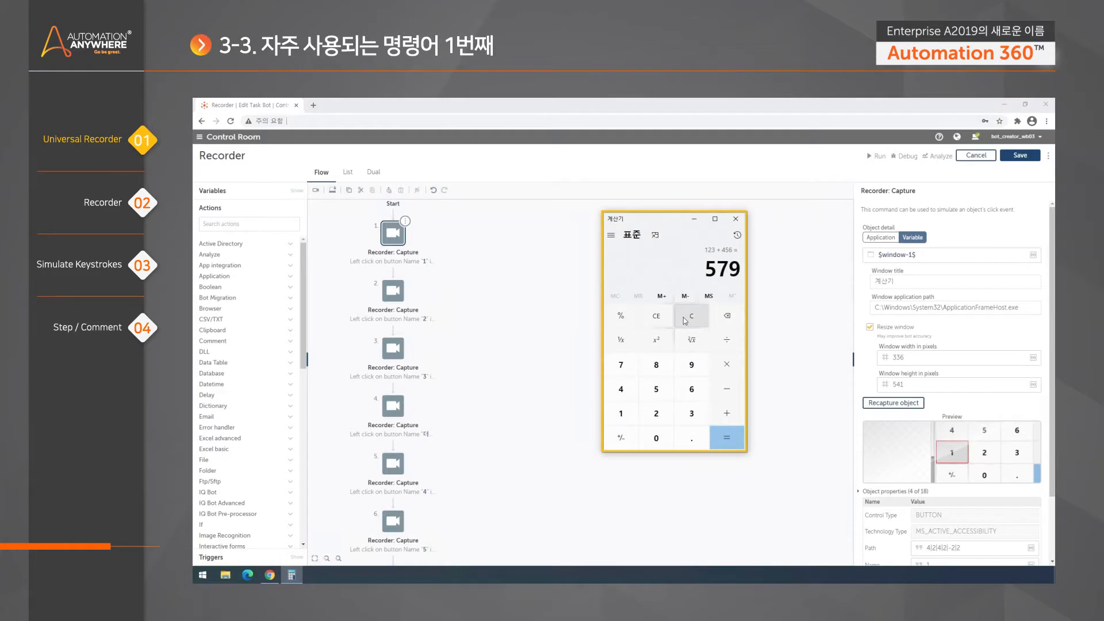
{"action": "left_click", "coordinate": [688, 317]}
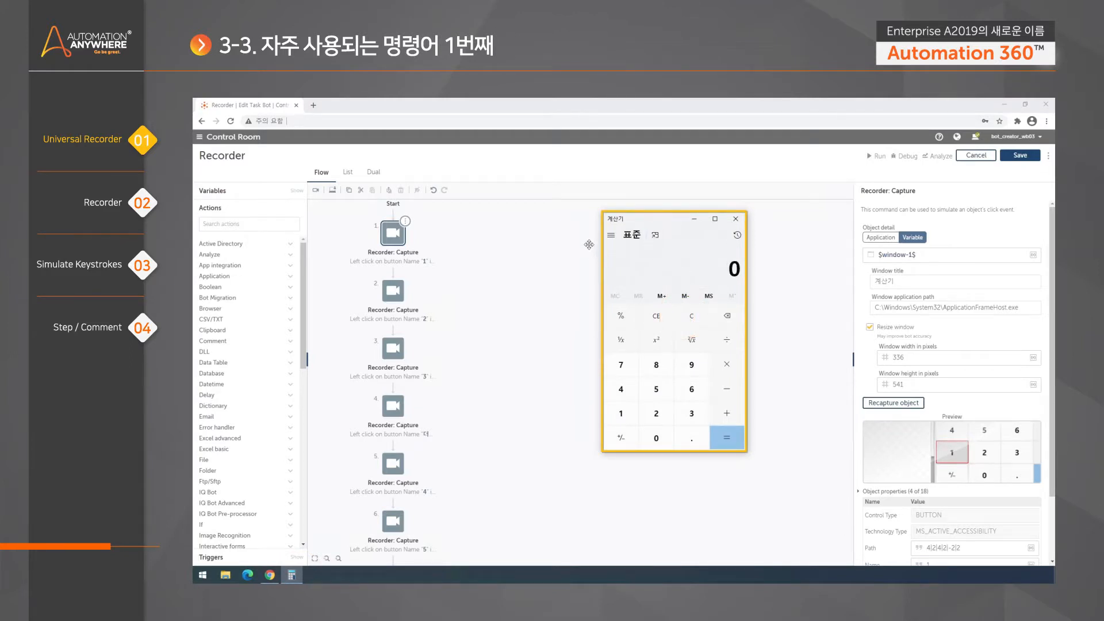
{"action": "left_click", "coordinate": [676, 174]}
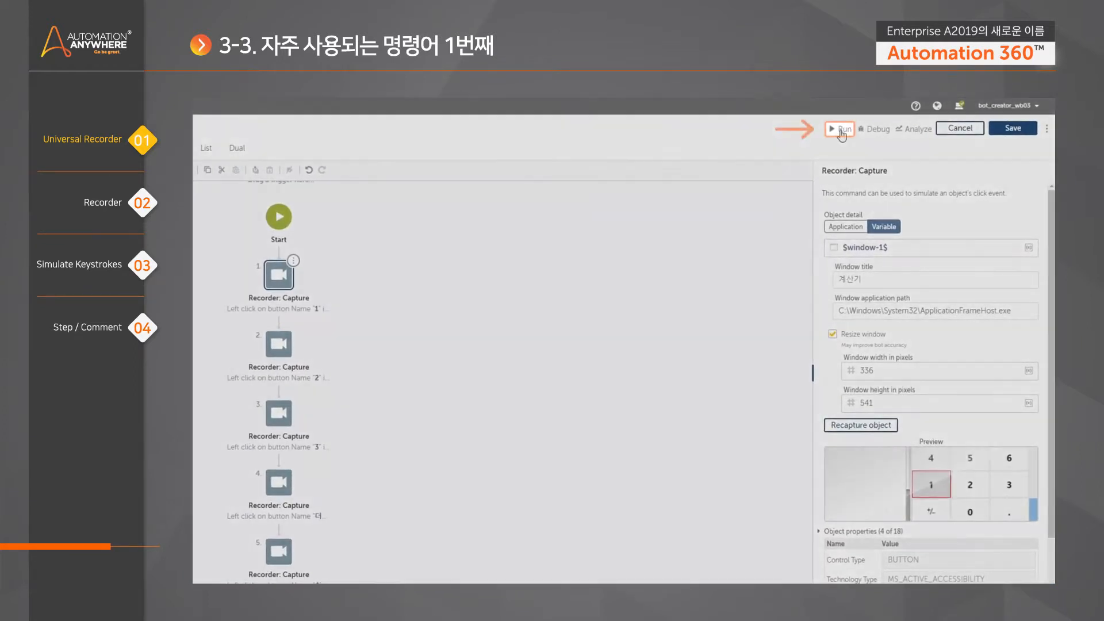
- Run the Recorder bot so Calculator shows 123 + 456 = 579, then close the success dialog
{"action": "left_click", "coordinate": [841, 131]}
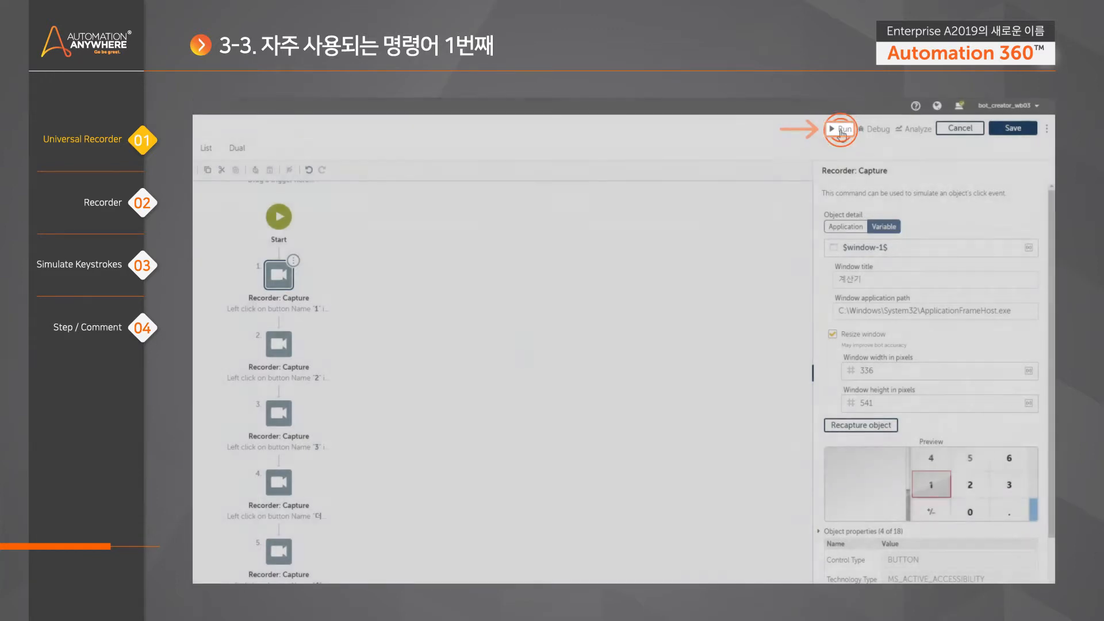
{"action": "left_click", "coordinate": [842, 133]}
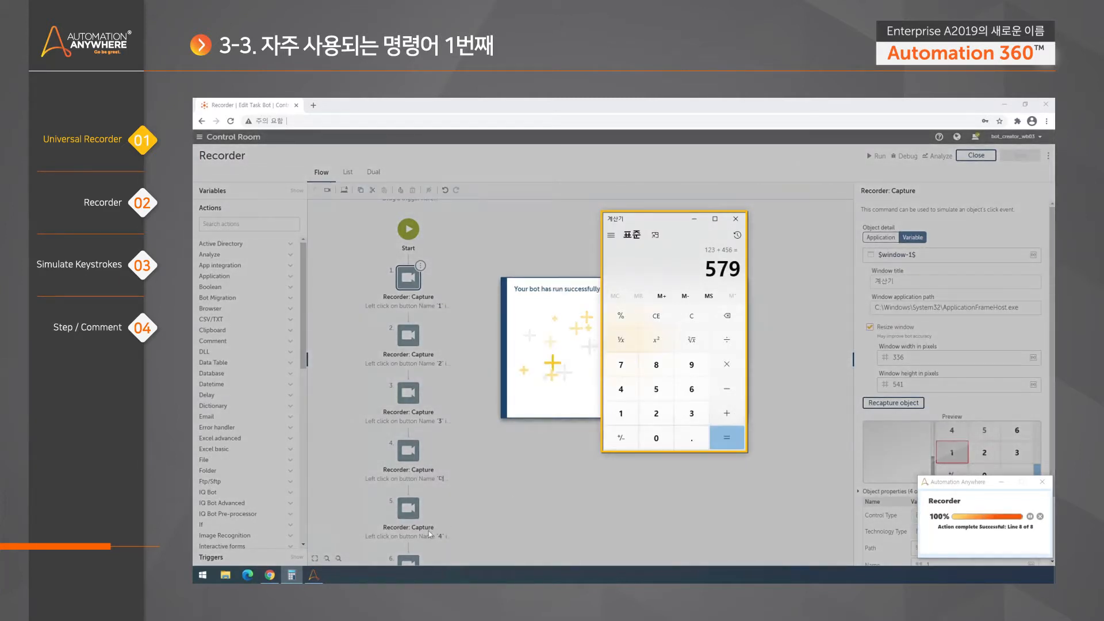
{"action": "left_click", "coordinate": [627, 405]}
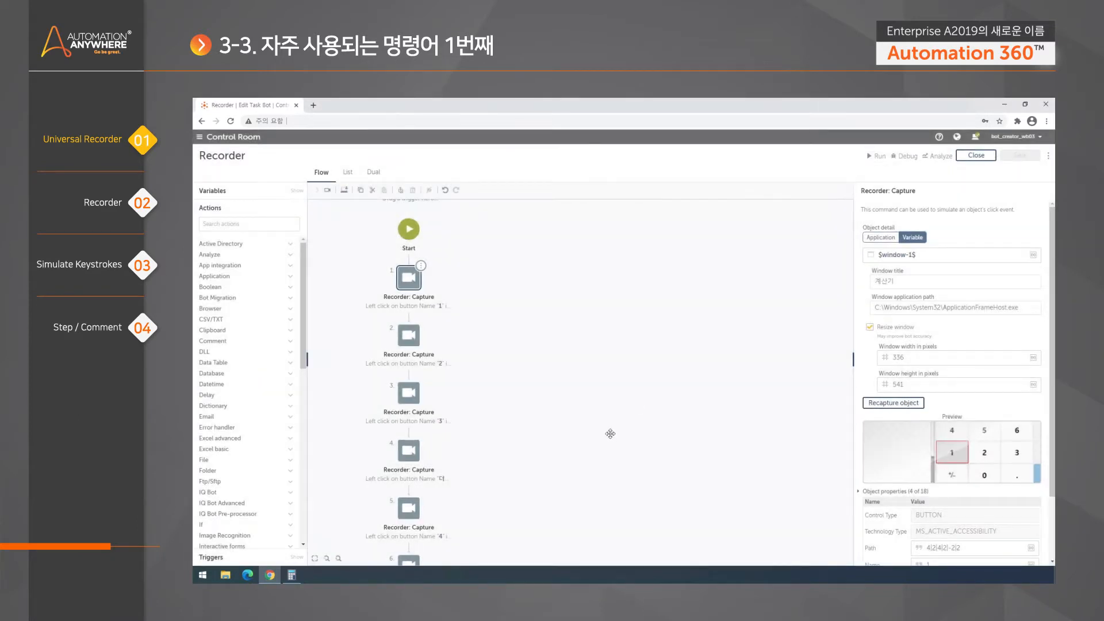
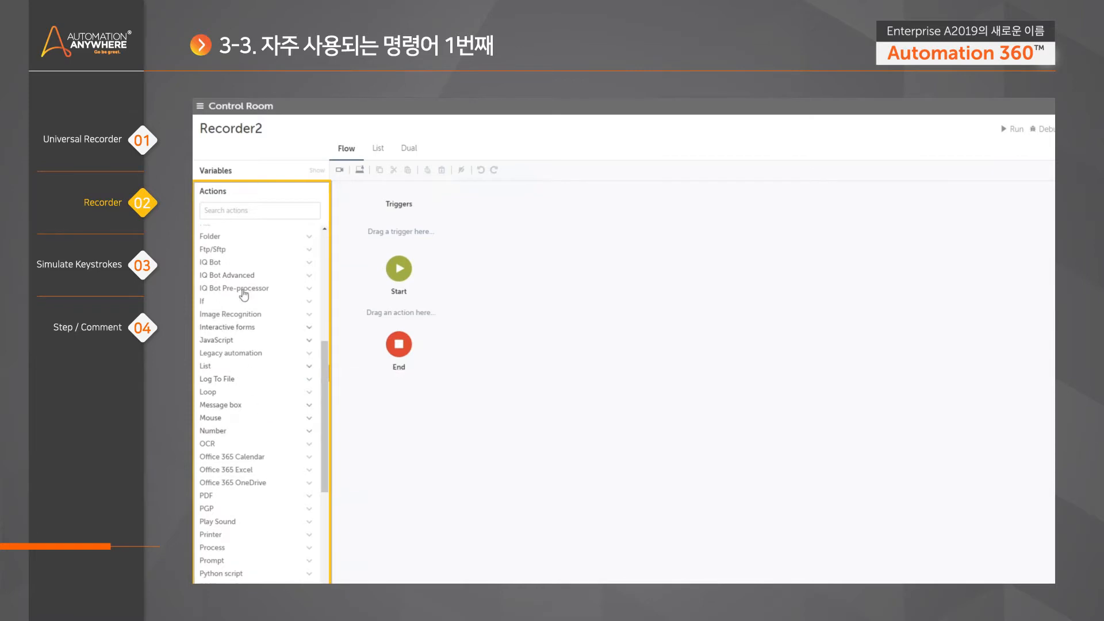
- Insert a Recorder: Capture action between Start and End in the Recorder2 flow
{"action": "scroll", "coordinate": [236, 409], "scroll_direction": "down", "scroll_amount": 1}
{"action": "scroll", "coordinate": [271, 432], "scroll_direction": "down", "scroll_amount": 1}
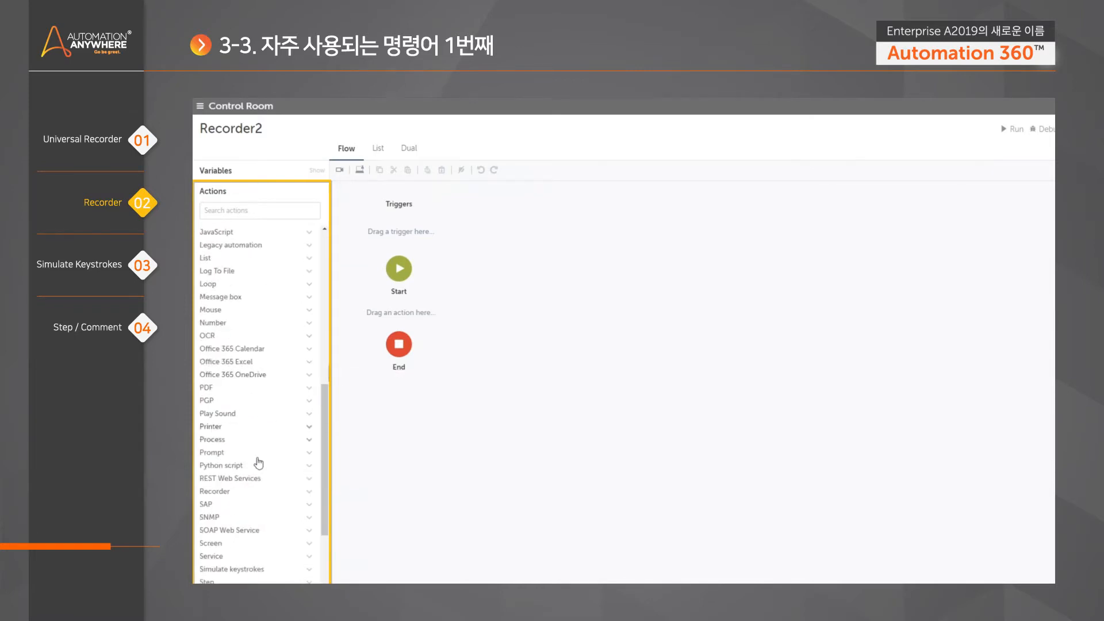
{"action": "scroll", "coordinate": [256, 477], "scroll_direction": "down", "scroll_amount": 2}
{"action": "left_click", "coordinate": [235, 385]}
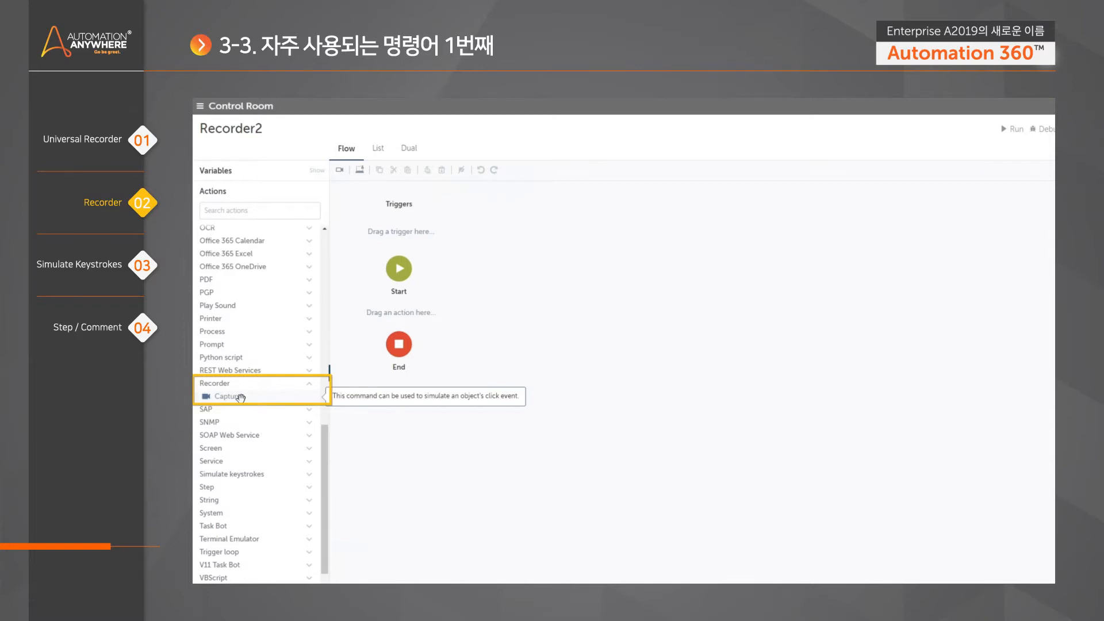
{"action": "left_click_drag", "start_coordinate": [240, 396], "coordinate": [398, 314]}
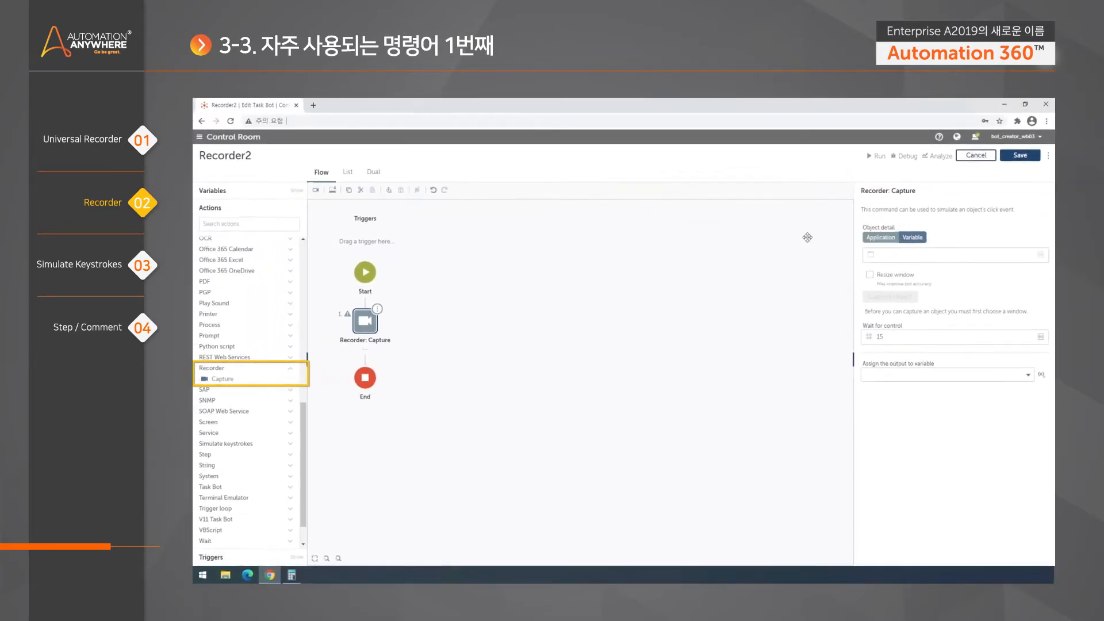
- Launch Internet Explorer and enlarge and reposition its window
{"action": "left_click", "coordinate": [203, 576]}
{"action": "type", "text": "ie"}
{"action": "key", "text": "Return"}
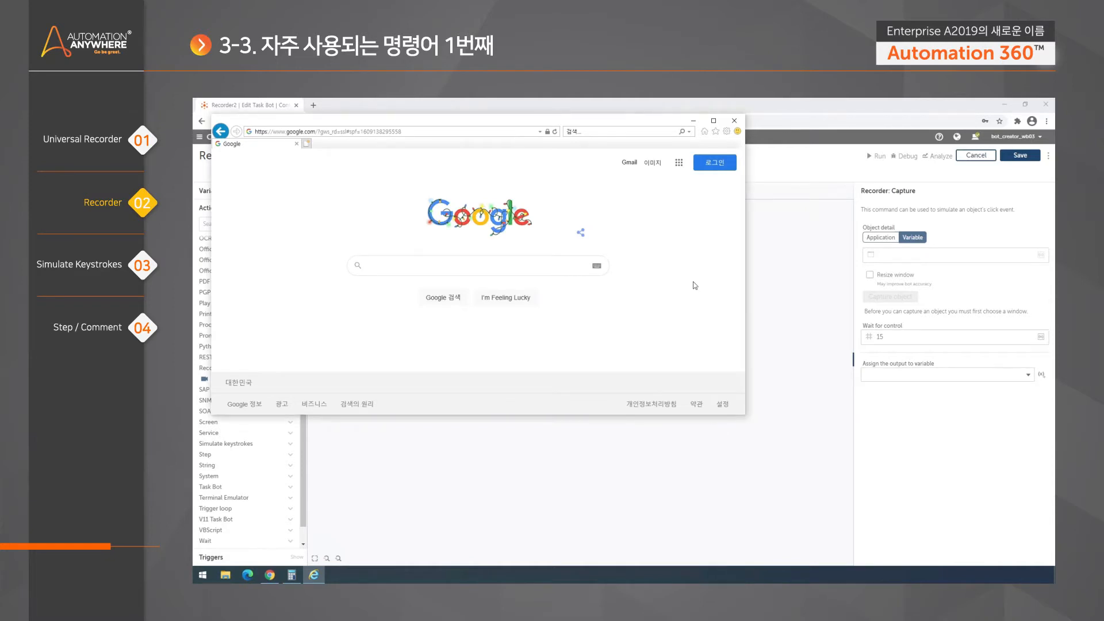
{"action": "left_click_drag", "start_coordinate": [744, 414], "coordinate": [805, 486]}
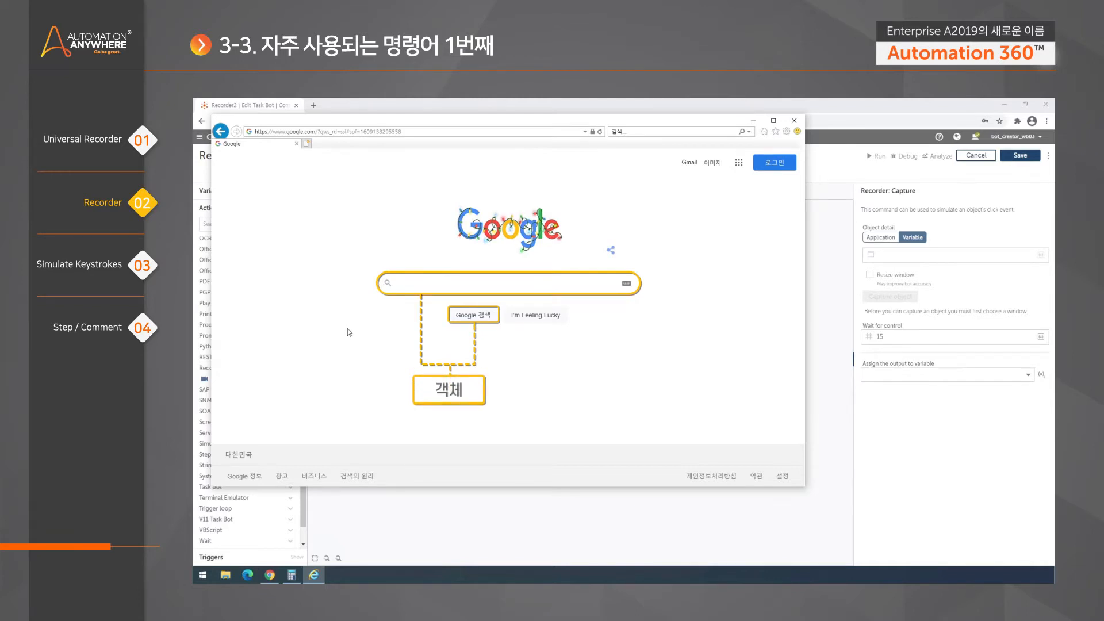
{"action": "left_click_drag", "start_coordinate": [399, 126], "coordinate": [387, 113]}
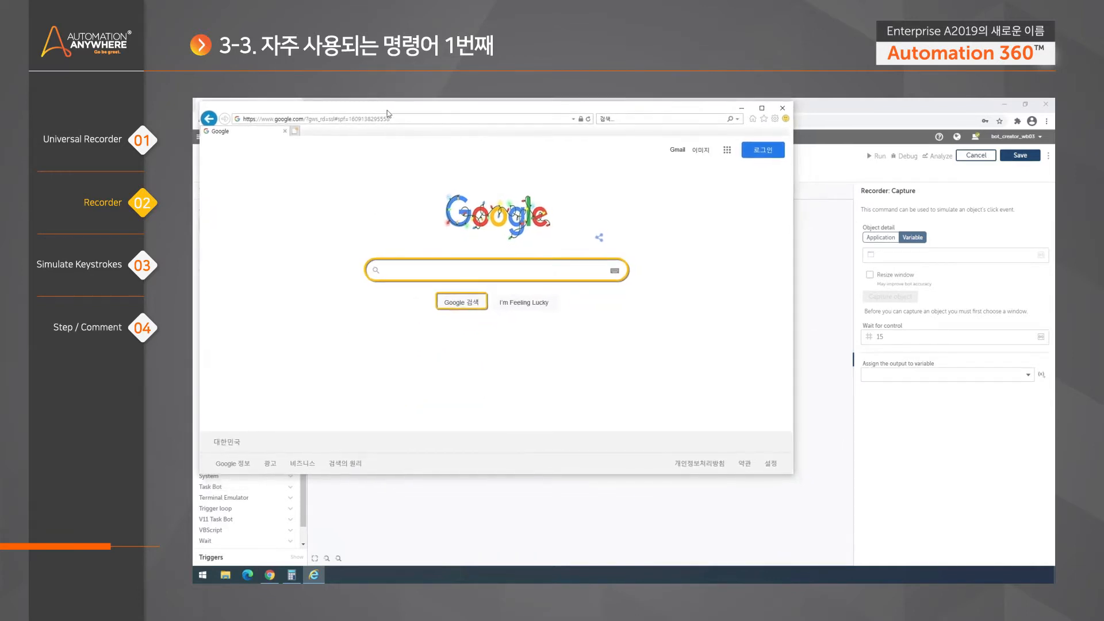
{"action": "left_click_drag", "start_coordinate": [791, 475], "coordinate": [860, 543]}
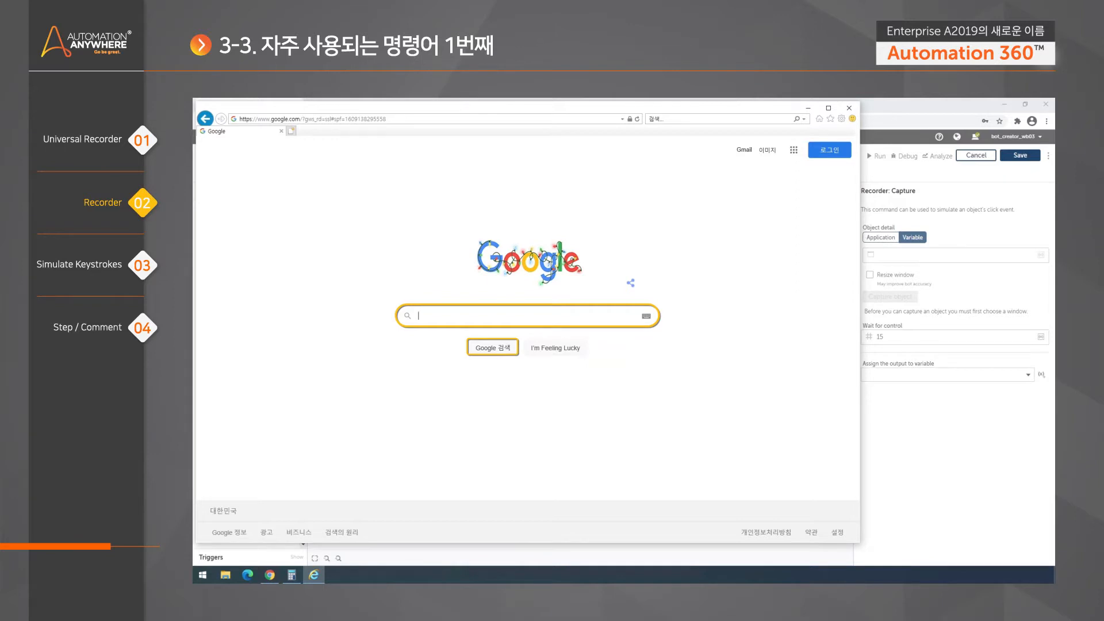
- Search Google for USD to show the dollar-to-won converter, then return to Control Room
{"action": "type", "text": "123"}
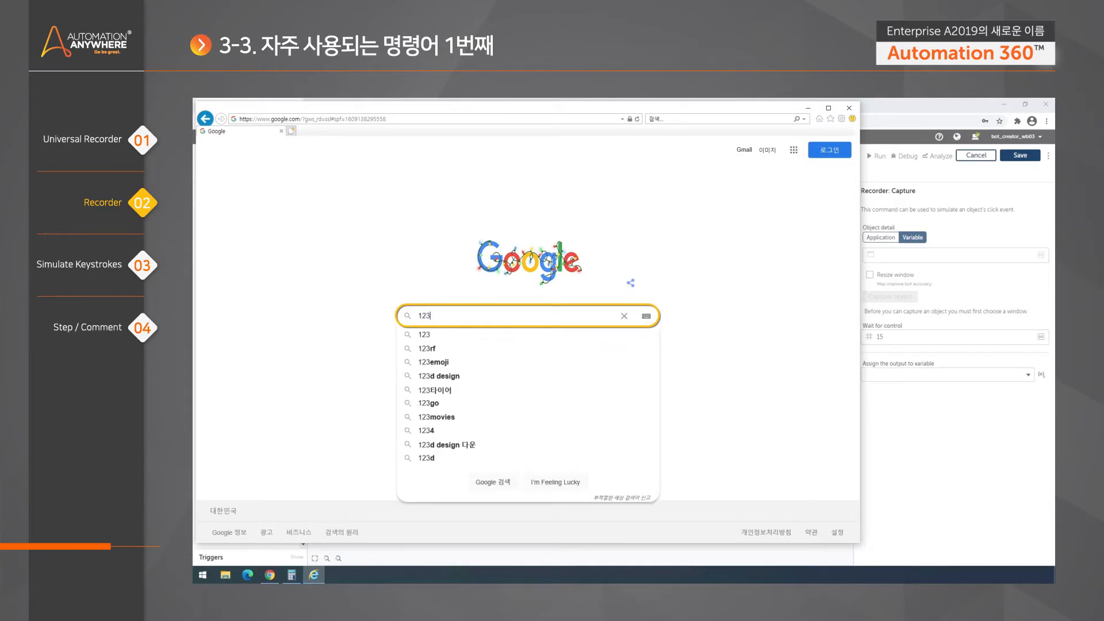
{"action": "key", "text": "BackSpace"}
{"action": "key", "text": "BackSpace"}
{"action": "key", "text": "BackSpace"}
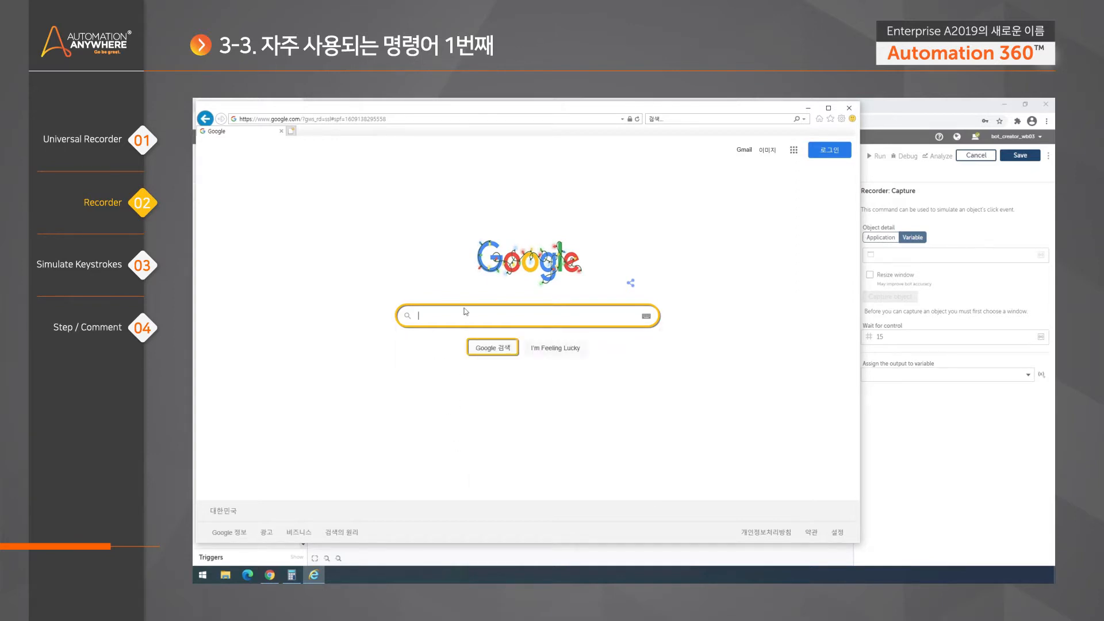
{"action": "type", "text": "USD"}
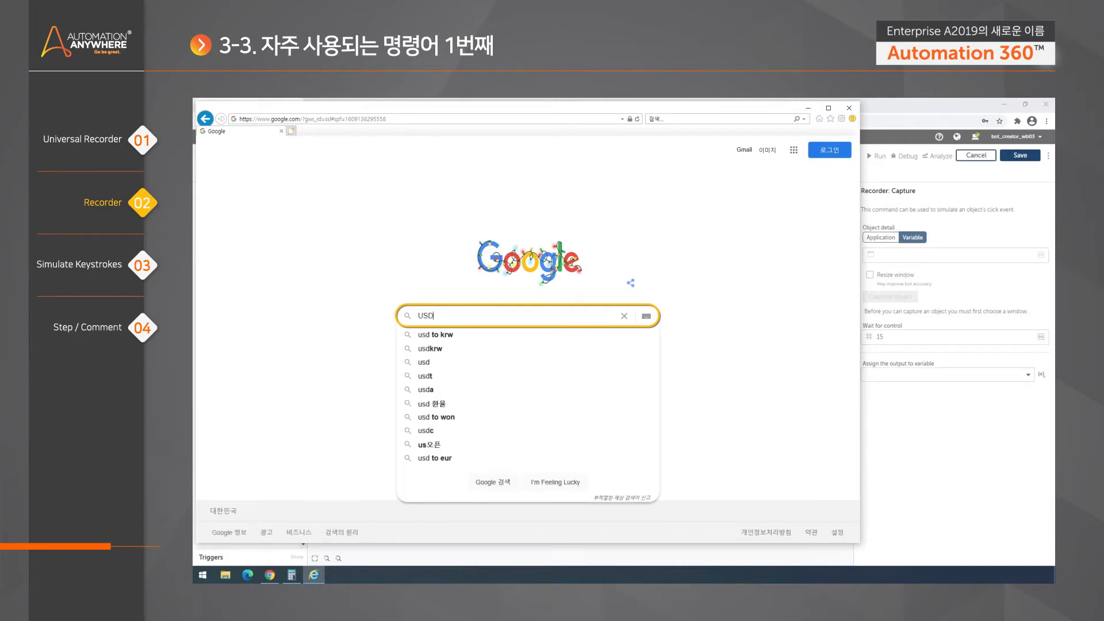
{"action": "key", "text": "Return"}
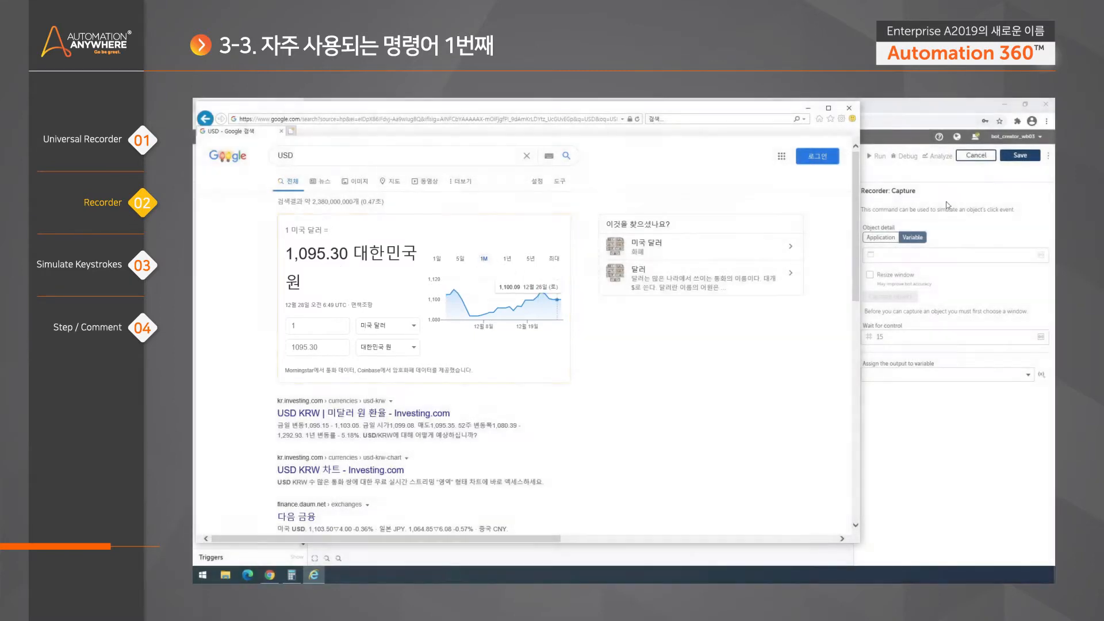
{"action": "left_click", "coordinate": [948, 206]}
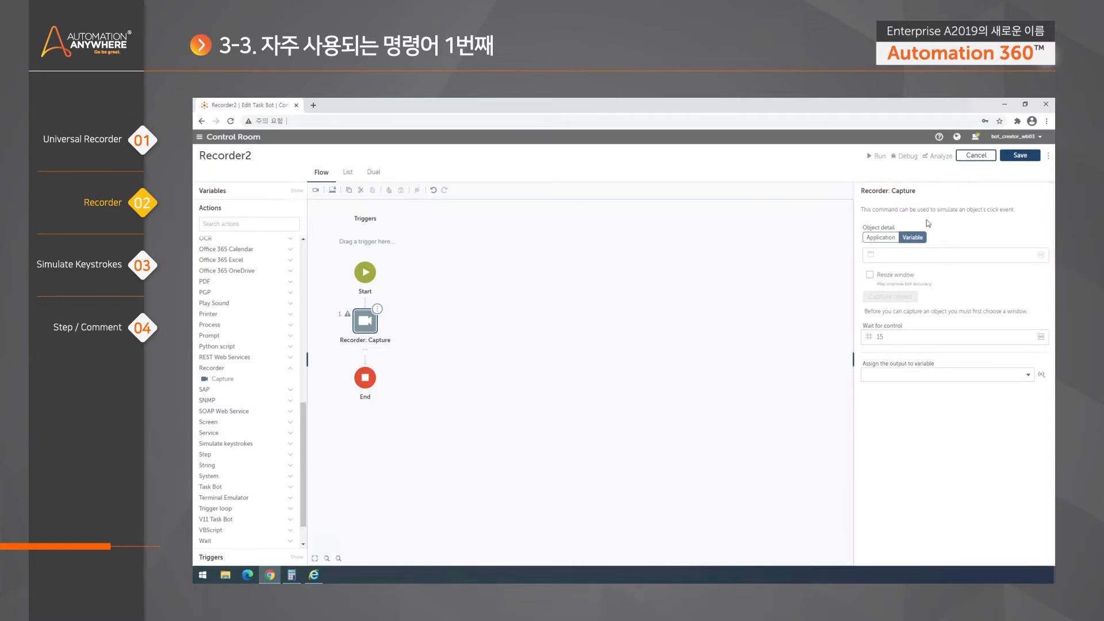
- Set the Capture step's Application window to 'USD - Google 검색 - Internet Explorer'
{"action": "left_click", "coordinate": [884, 239]}
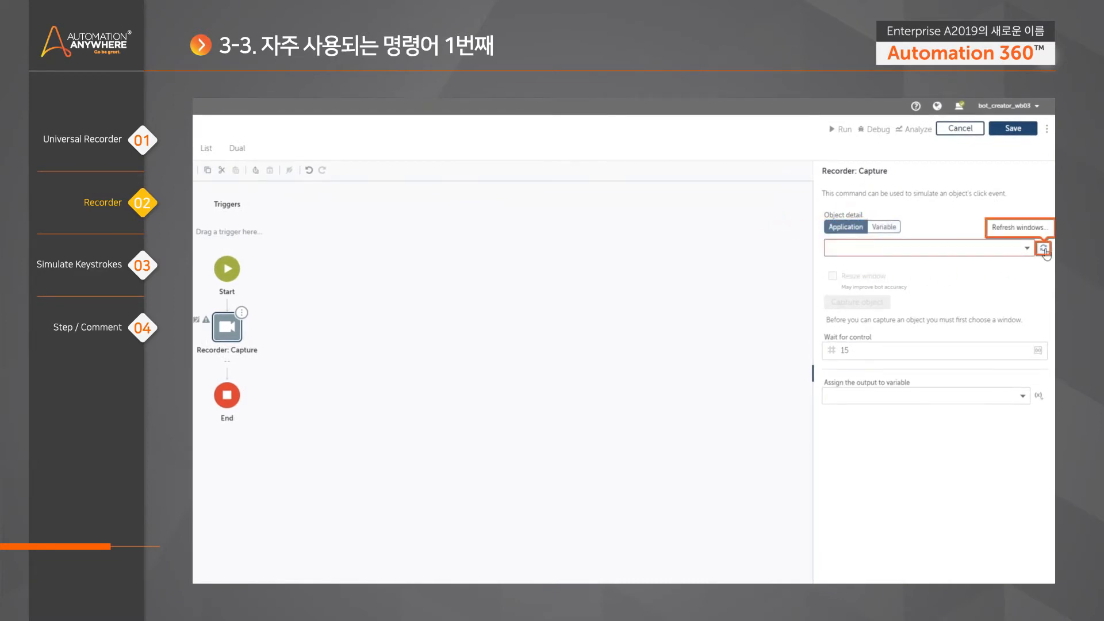
{"action": "left_click", "coordinate": [1027, 250]}
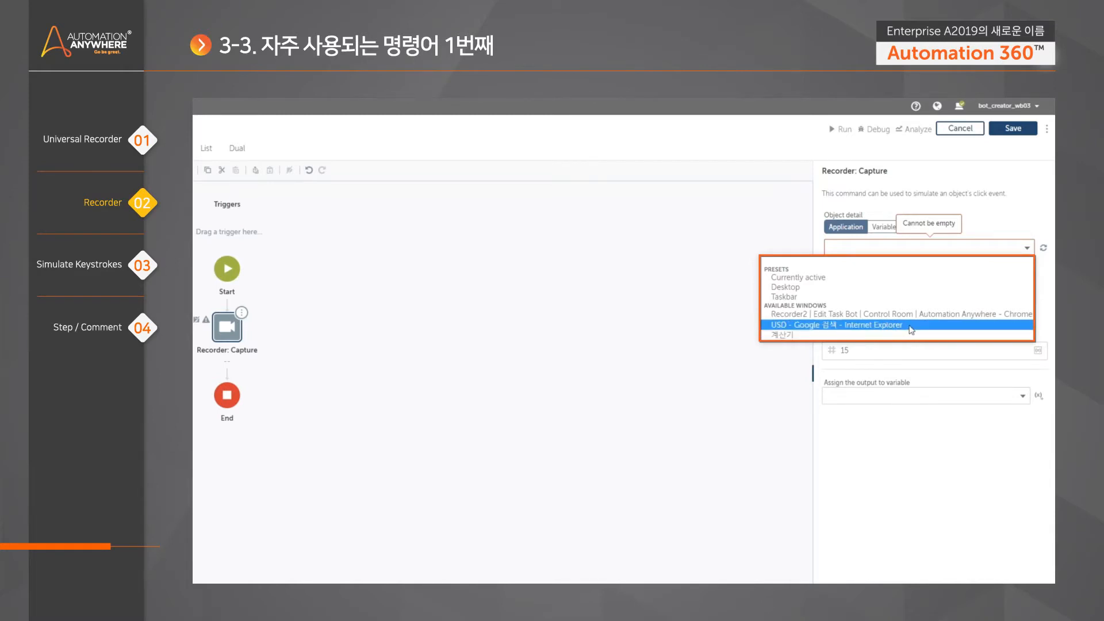
{"action": "left_click", "coordinate": [864, 325]}
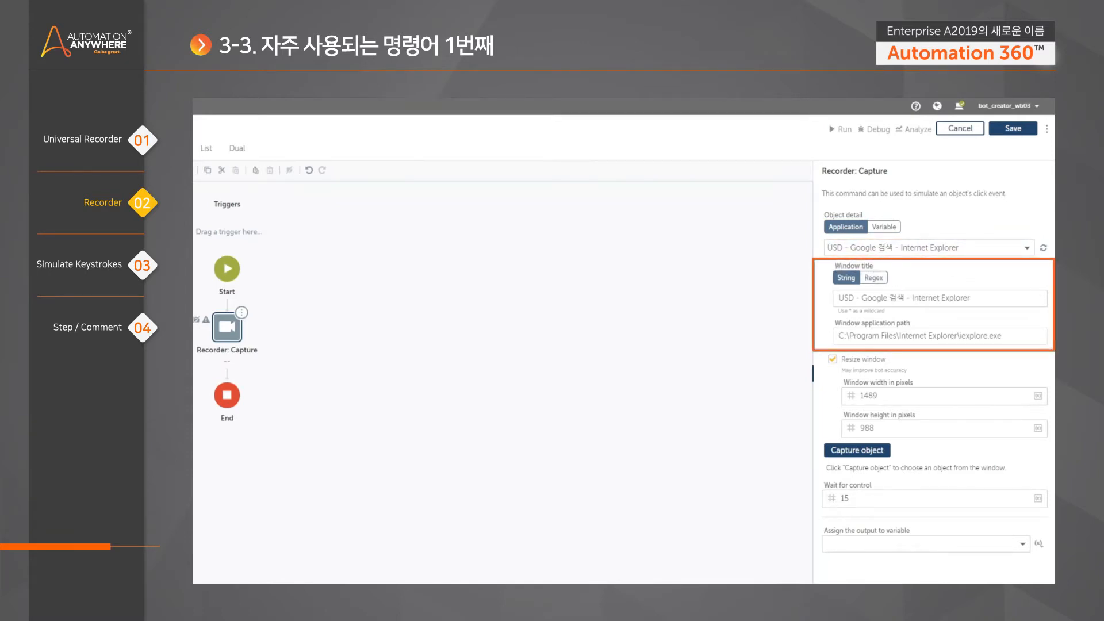
- Replace 'USD' in the window title with * to read '* - Google 검색 - Internet Explorer'
{"action": "left_click_drag", "start_coordinate": [972, 299], "coordinate": [787, 307]}
{"action": "left_click", "coordinate": [980, 281]}
{"action": "left_click_drag", "start_coordinate": [1004, 337], "coordinate": [837, 337]}
{"action": "left_click_drag", "start_coordinate": [977, 298], "coordinate": [831, 300]}
{"action": "left_click", "coordinate": [1003, 336]}
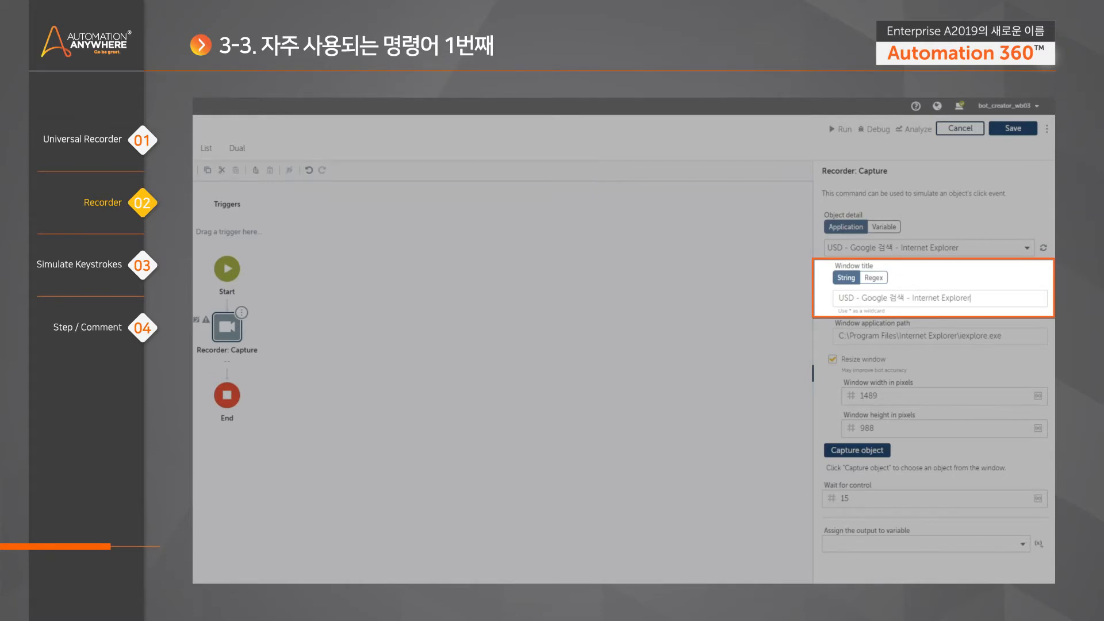
{"action": "left_click_drag", "start_coordinate": [971, 298], "coordinate": [822, 296]}
{"action": "left_click", "coordinate": [974, 298]}
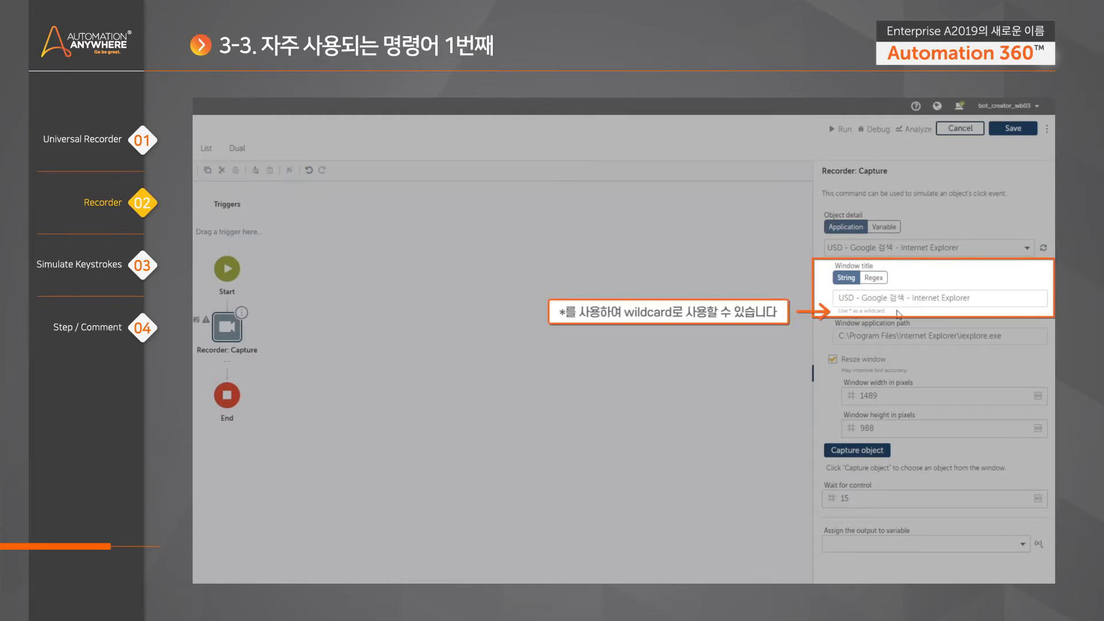
{"action": "left_click_drag", "start_coordinate": [855, 298], "coordinate": [827, 301]}
{"action": "type", "text": "*"}
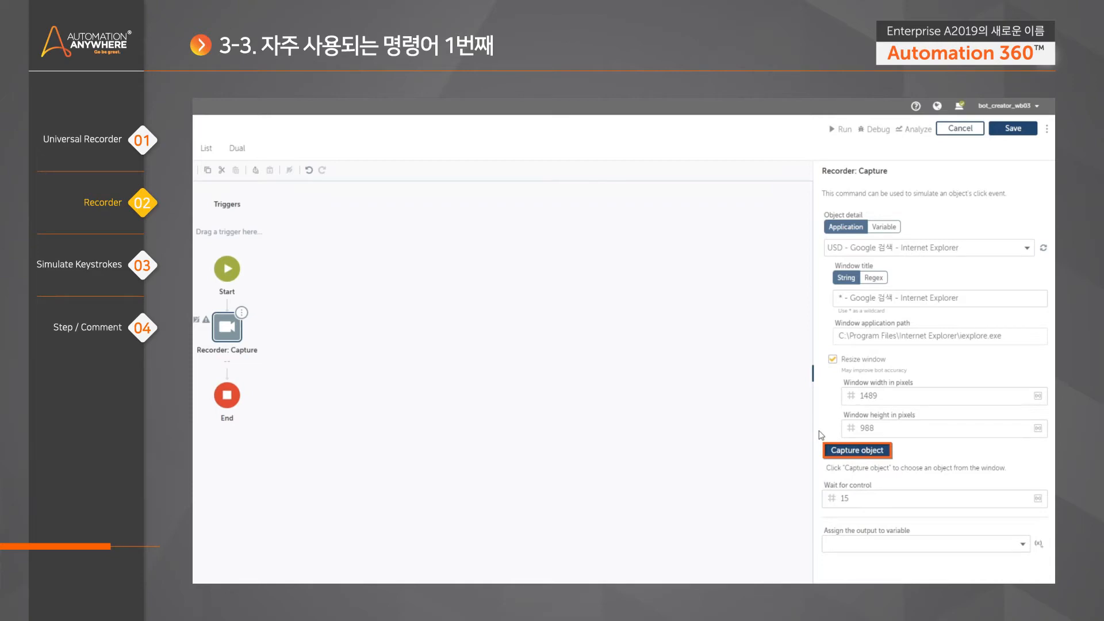
- Capture the won-amount text box showing 1095.30 on the USD results page
{"action": "left_click", "coordinate": [857, 451]}
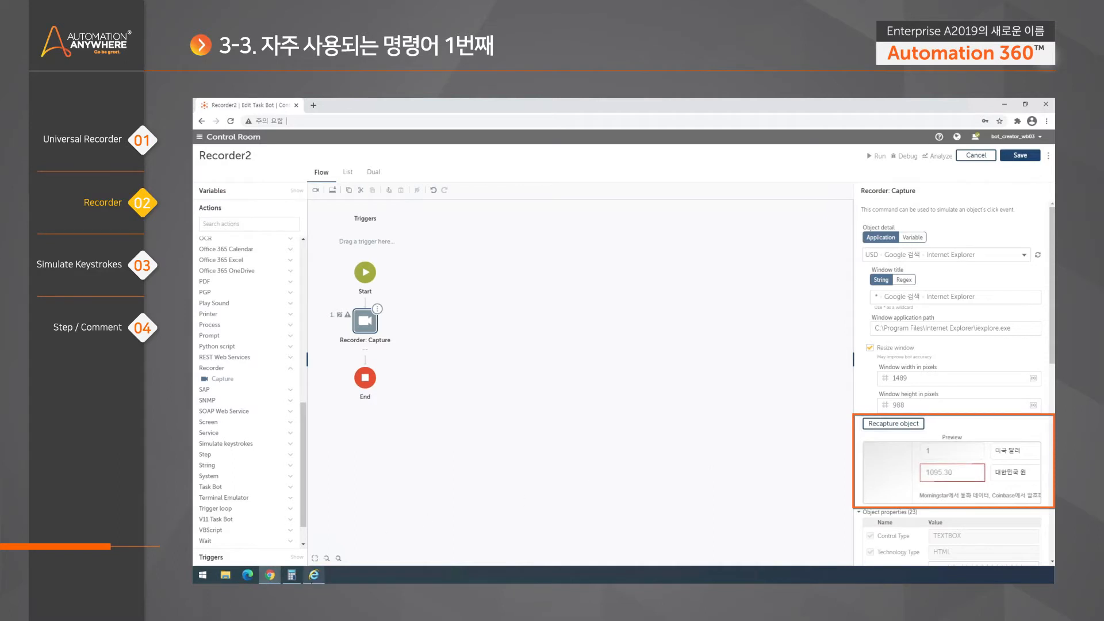
{"action": "left_click", "coordinate": [314, 576]}
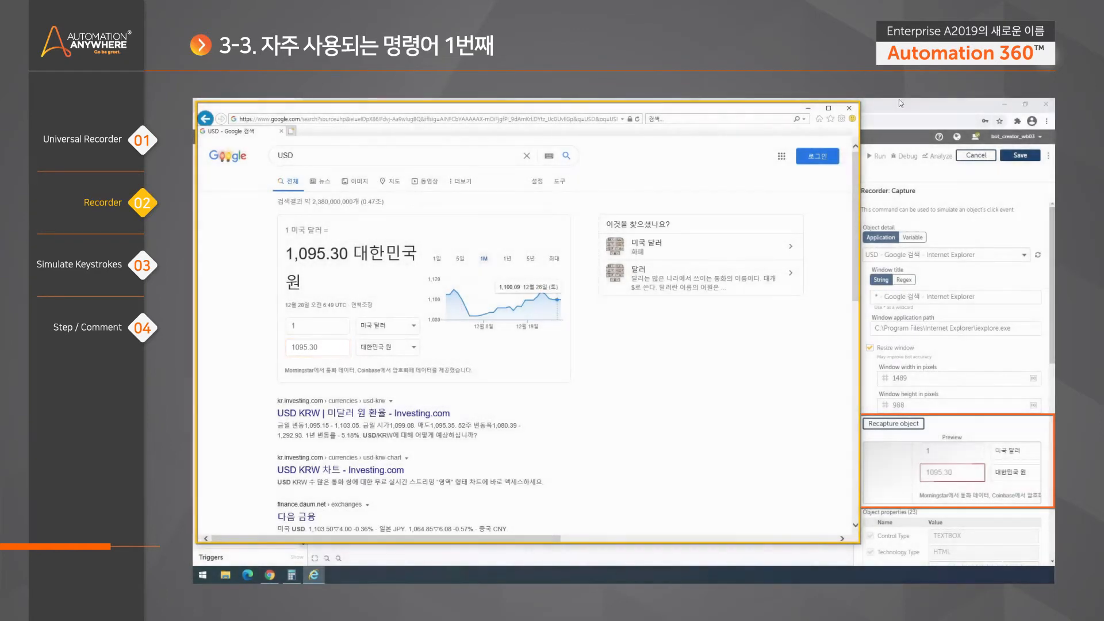
{"action": "left_click", "coordinate": [898, 98]}
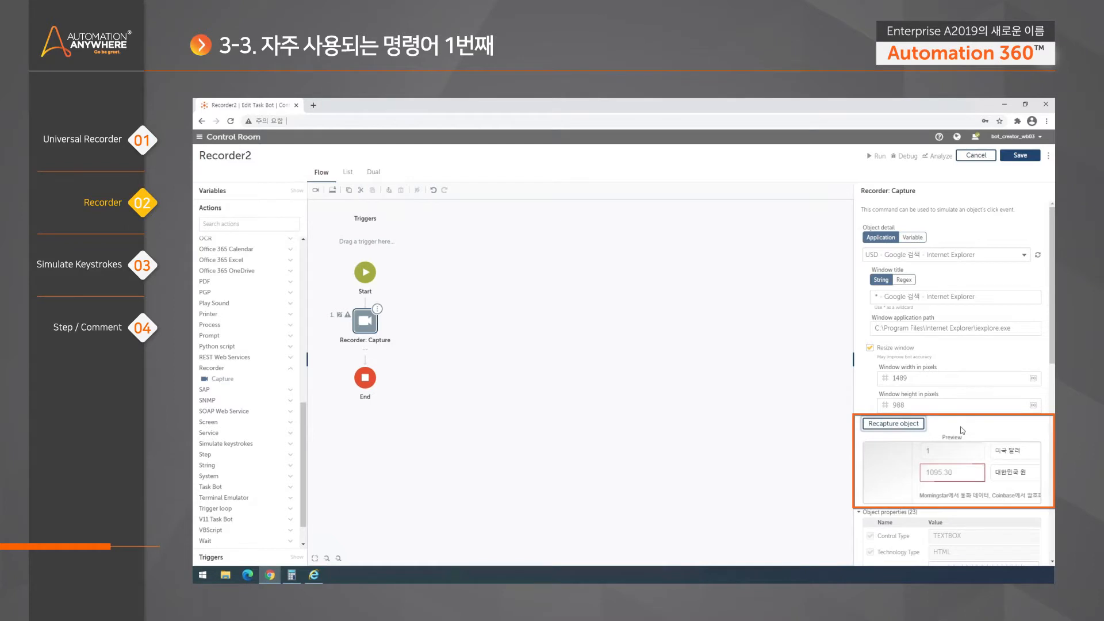
- Scroll the Capture panel and view the captured page preview at full size
{"action": "left_click_drag", "start_coordinate": [1052, 357], "coordinate": [1051, 367]}
{"action": "scroll", "coordinate": [1052, 367], "scroll_direction": "down", "scroll_amount": 1}
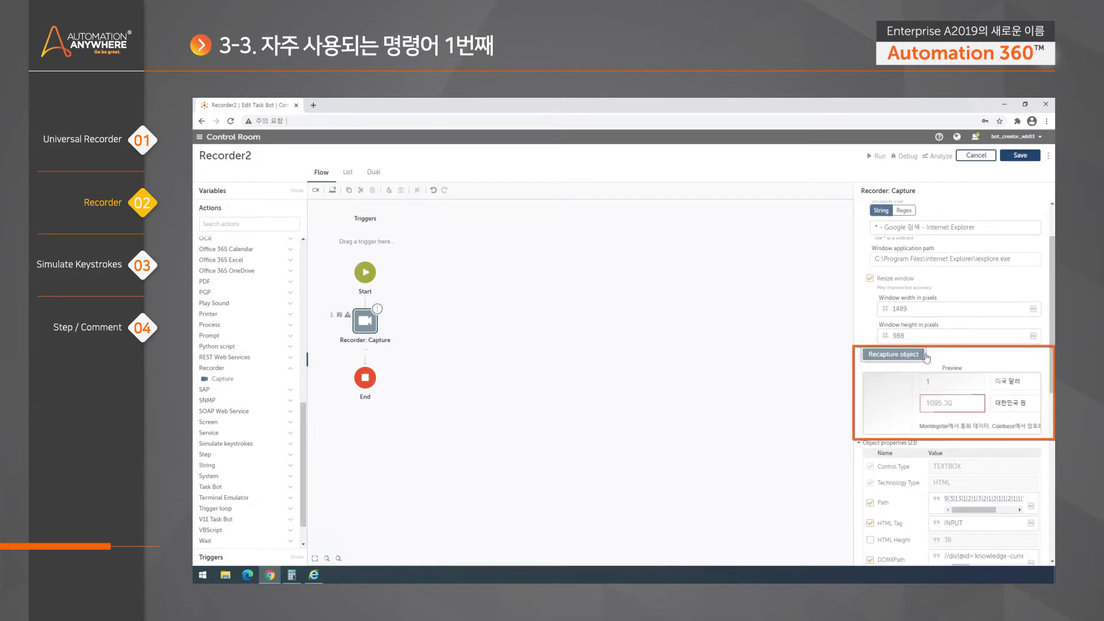
{"action": "scroll", "coordinate": [1053, 380], "scroll_direction": "down", "scroll_amount": 1}
{"action": "scroll", "coordinate": [1052, 379], "scroll_direction": "down", "scroll_amount": 2}
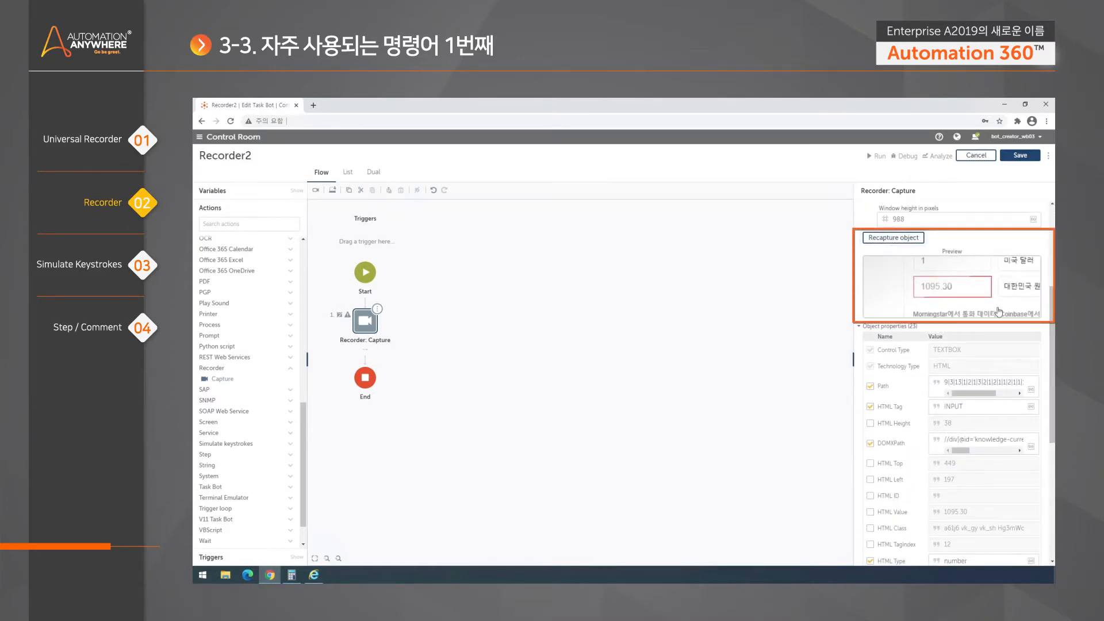
{"action": "left_click", "coordinate": [963, 286]}
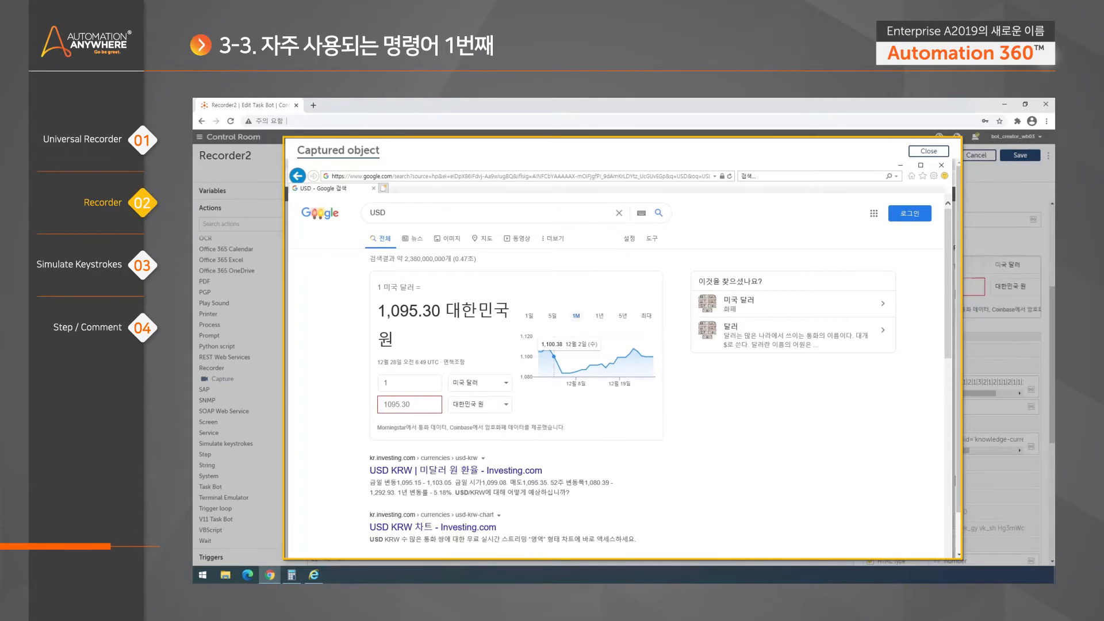
- Close the page preview and scroll the Capture panel down to the Action dropdown
{"action": "left_click", "coordinate": [939, 152]}
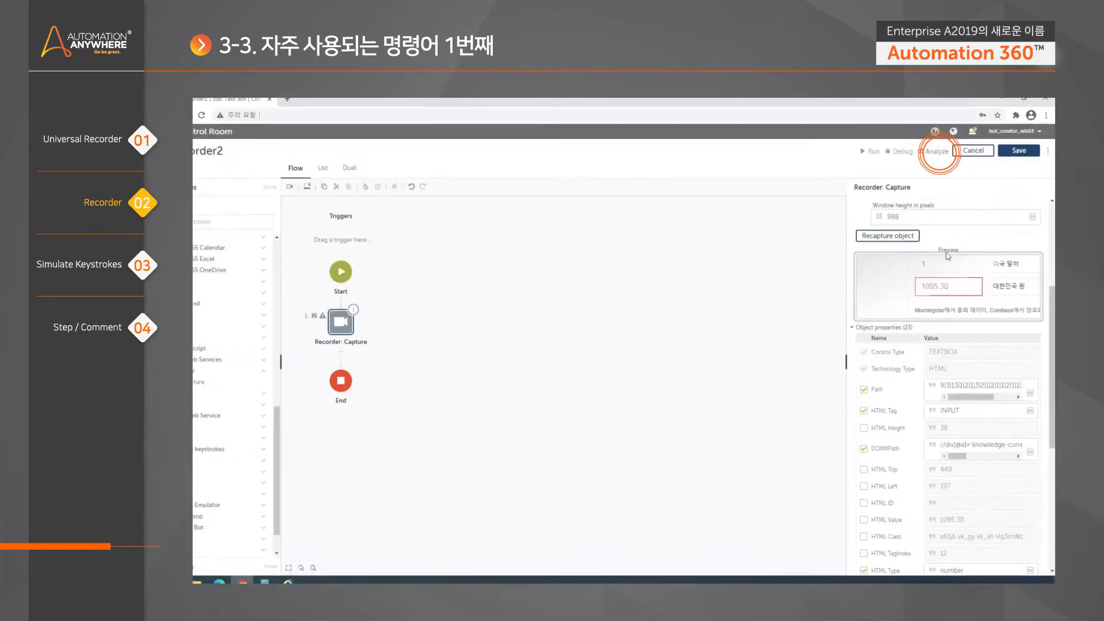
{"action": "scroll", "coordinate": [1020, 435], "scroll_direction": "down", "scroll_amount": 1}
{"action": "left_click_drag", "start_coordinate": [1052, 373], "coordinate": [1050, 402]}
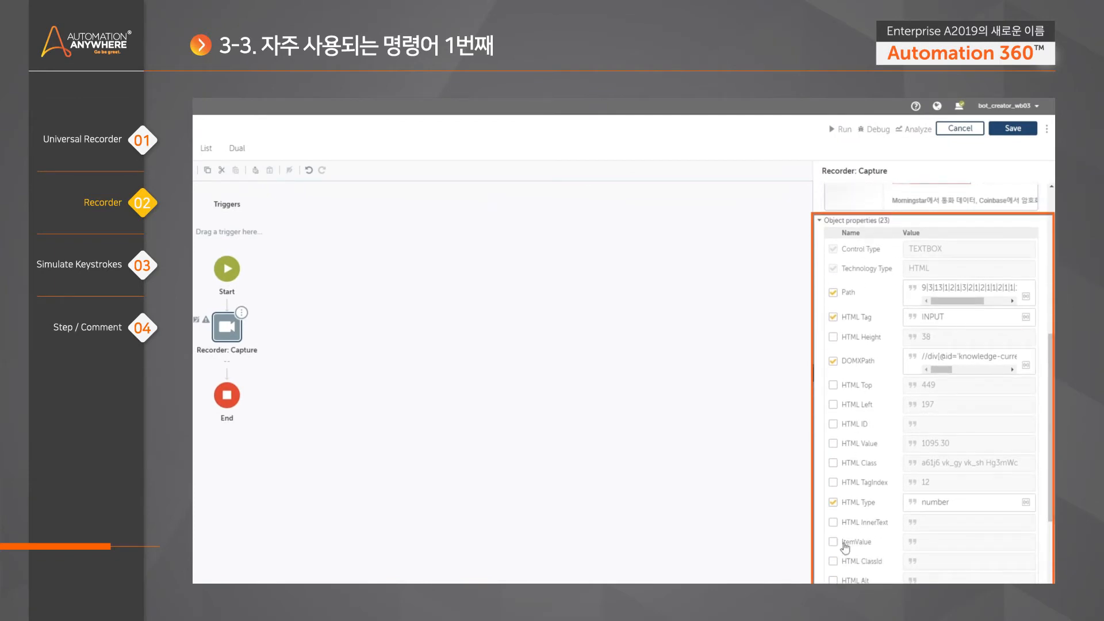
{"action": "mouse_move", "coordinate": [1050, 358]}
{"action": "left_mouse_down"}
{"action": "mouse_move", "coordinate": [1050, 469]}
{"action": "mouse_move", "coordinate": [1050, 359]}
{"action": "left_mouse_up"}
{"action": "scroll", "coordinate": [893, 307], "scroll_direction": "up", "scroll_amount": 2}
{"action": "scroll", "coordinate": [893, 307], "scroll_direction": "down", "scroll_amount": 5}
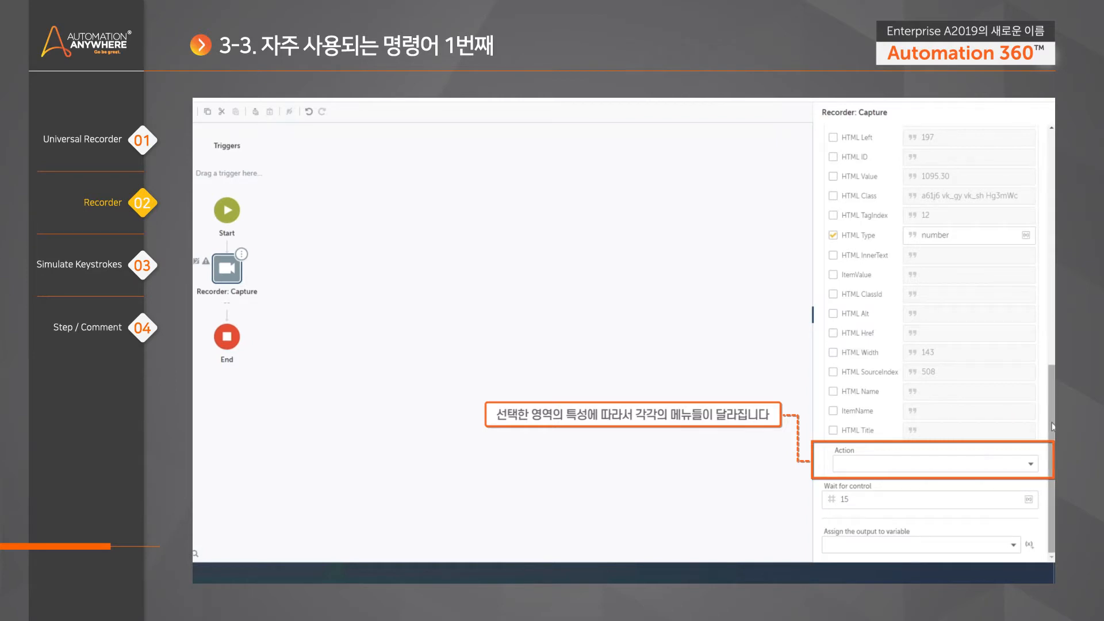
- View the Action dropdown options, then bring up the IE page's 1095.30 won-amount box
{"action": "left_click", "coordinate": [1032, 464]}
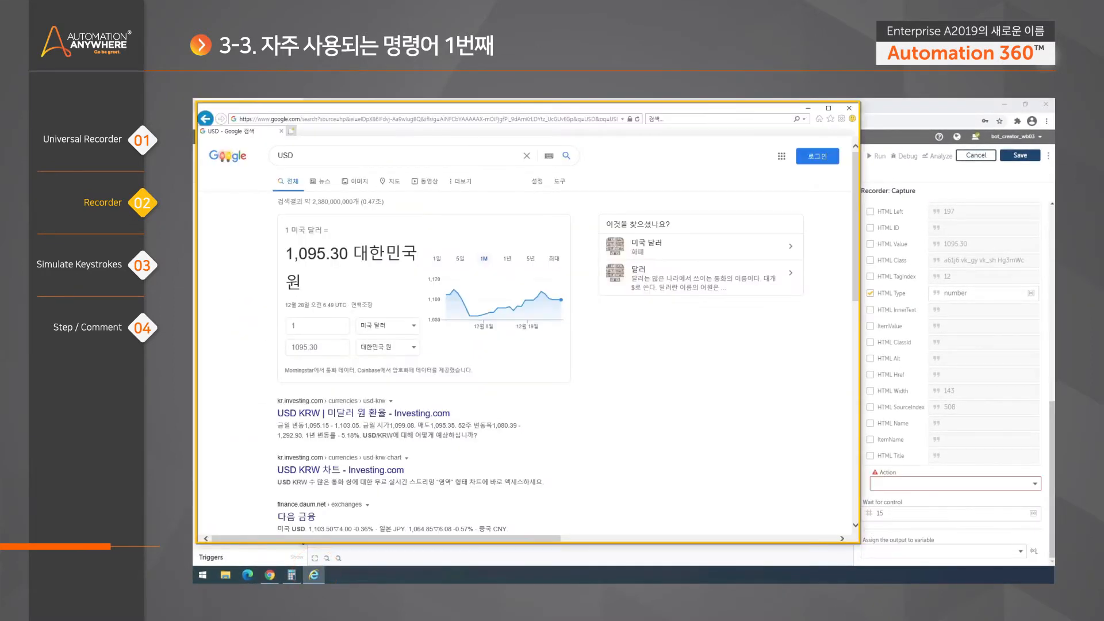
{"action": "left_click", "coordinate": [319, 347]}
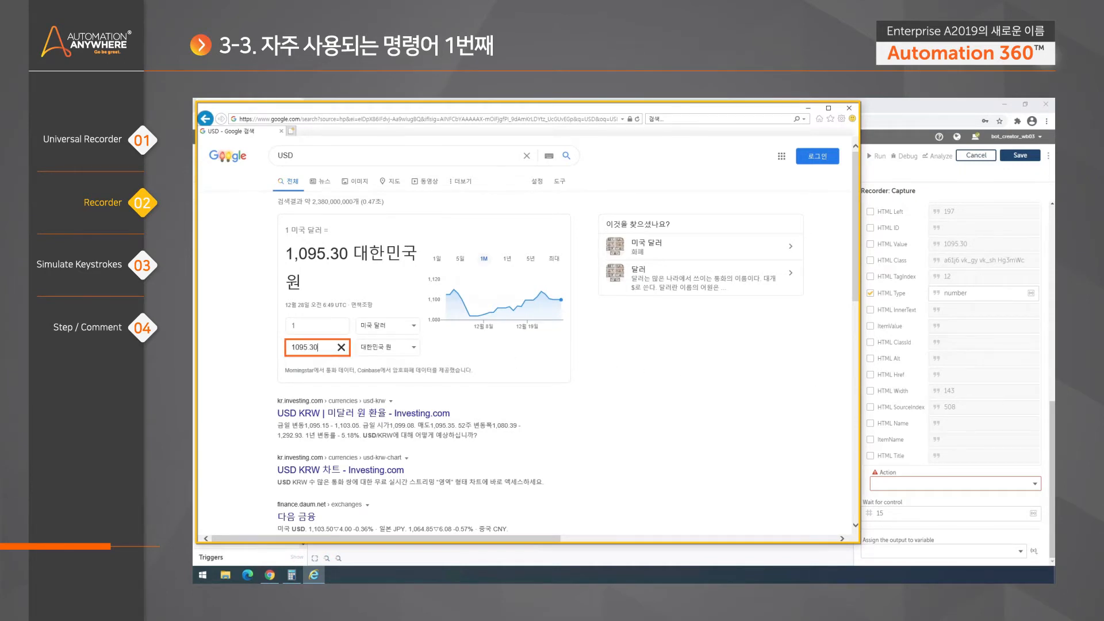
{"action": "left_click", "coordinate": [904, 478]}
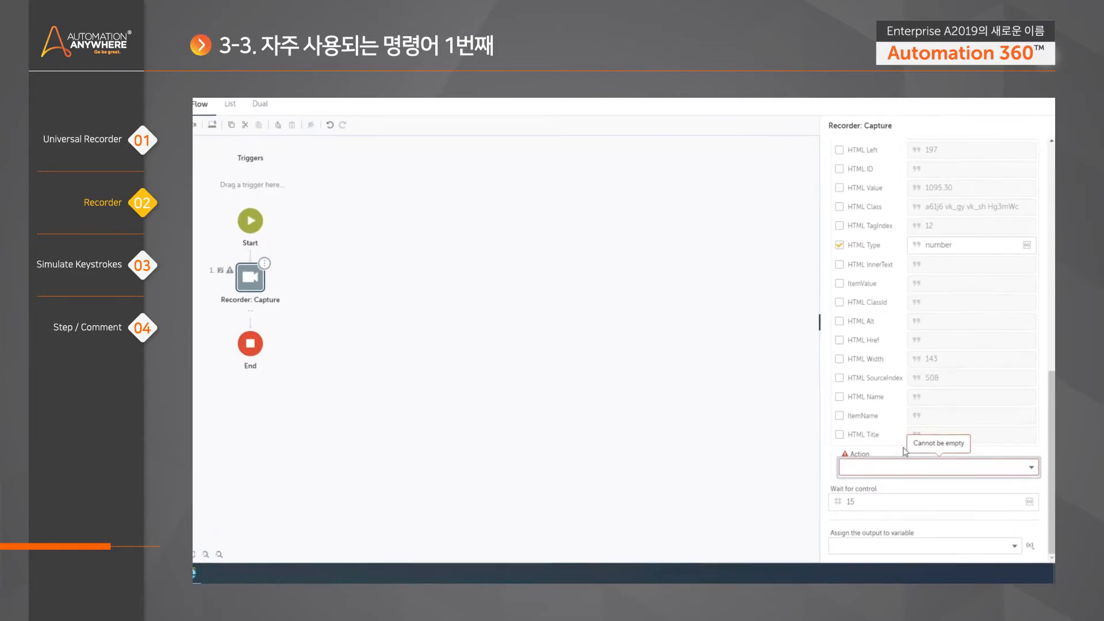
{"action": "left_click", "coordinate": [911, 467]}
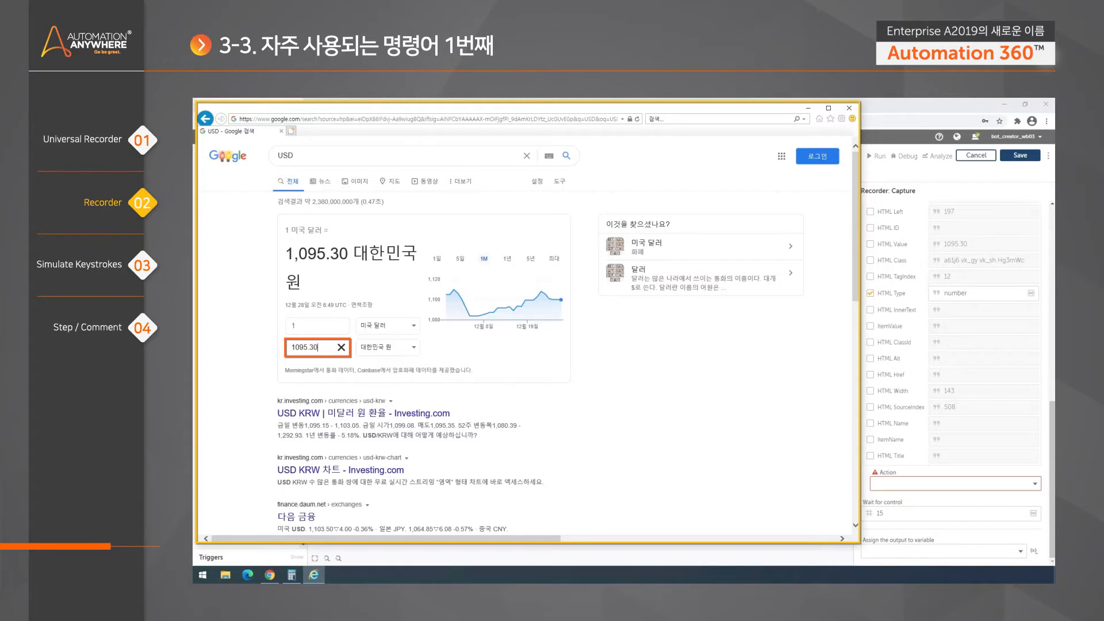
{"action": "left_click", "coordinate": [316, 347]}
{"action": "key", "text": "ctrl+a"}
{"action": "left_click", "coordinate": [320, 364]}
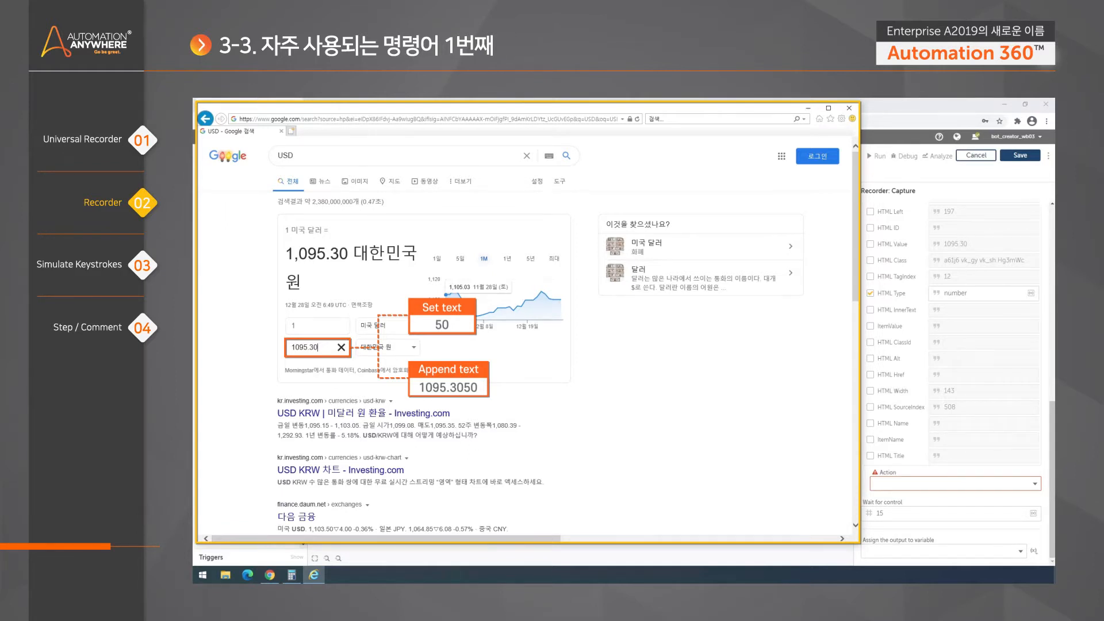
{"action": "left_click", "coordinate": [1035, 483]}
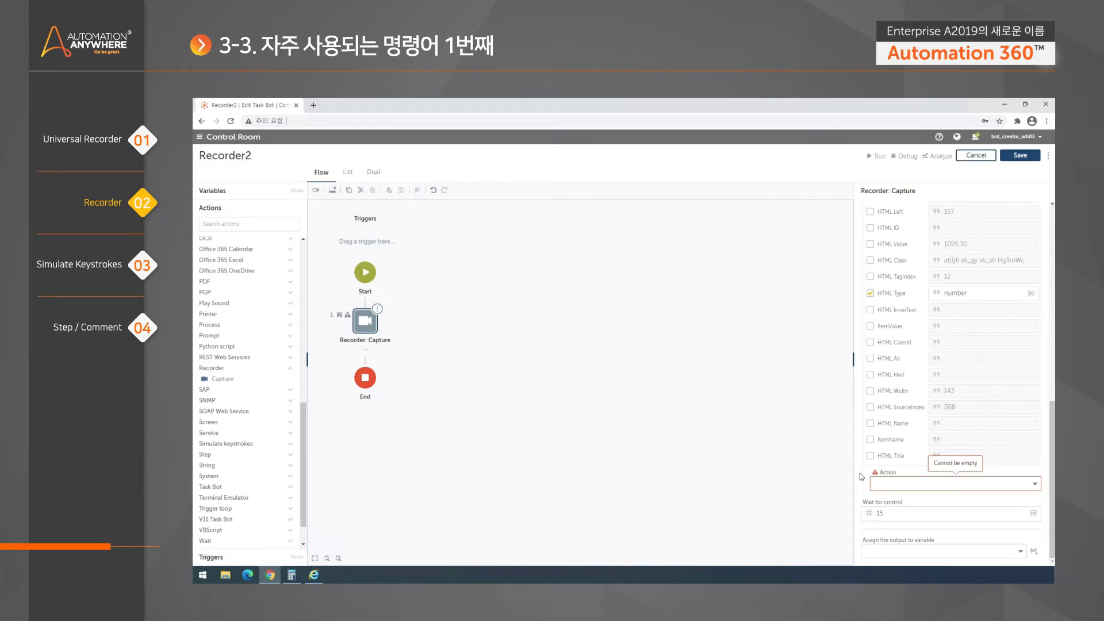
{"action": "left_click", "coordinate": [313, 574]}
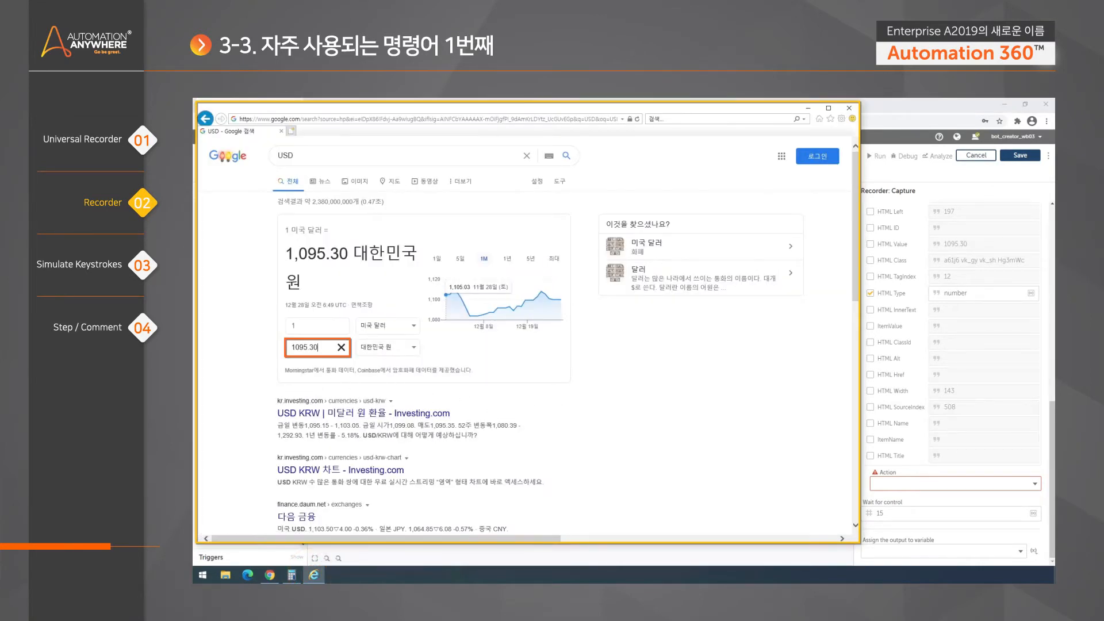
{"action": "left_click", "coordinate": [323, 347]}
{"action": "double_click", "coordinate": [323, 348]}
{"action": "left_click", "coordinate": [323, 348]}
{"action": "left_click", "coordinate": [608, 391]}
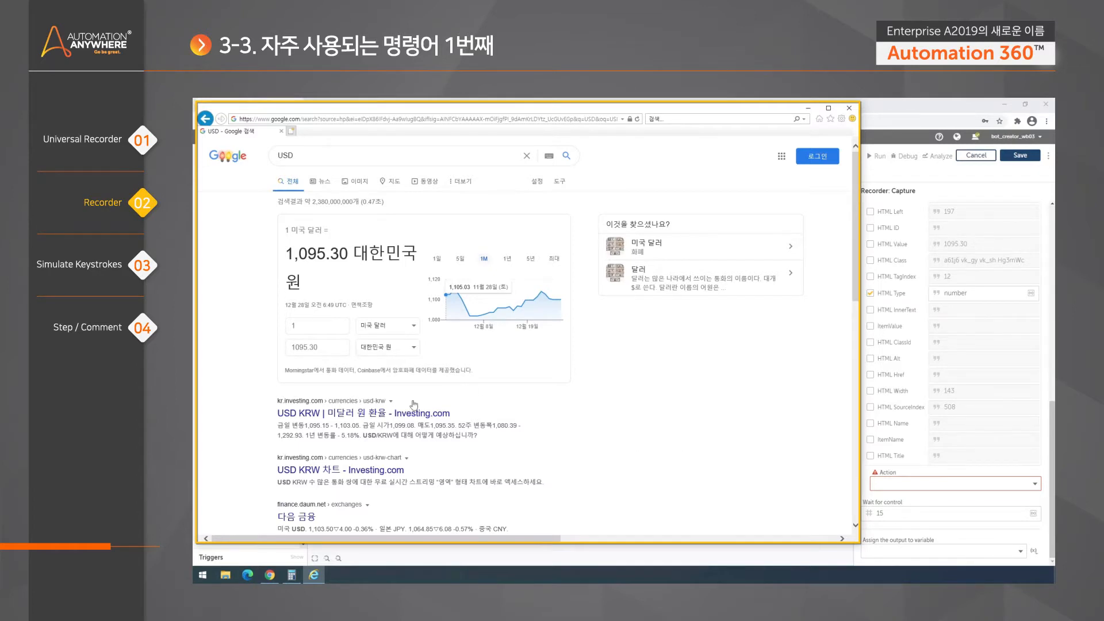
{"action": "left_click", "coordinate": [331, 347]}
{"action": "left_click", "coordinate": [678, 463]}
- Show the Capture step's Action options: Get property, Set text, Append text and clicks
{"action": "left_click", "coordinate": [959, 473]}
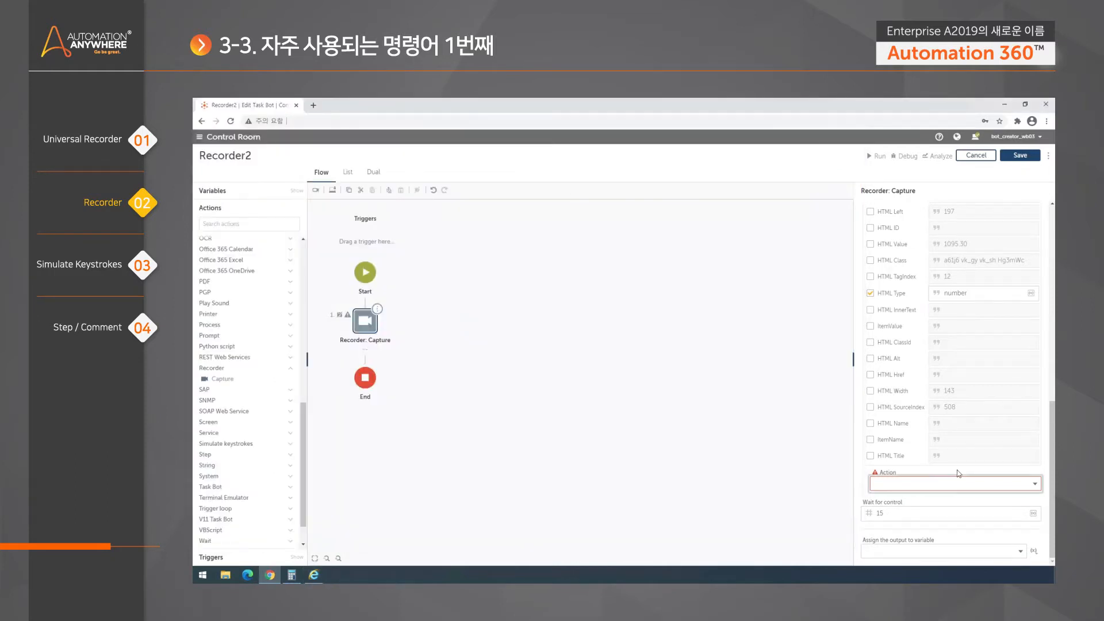
{"action": "left_click", "coordinate": [1006, 483]}
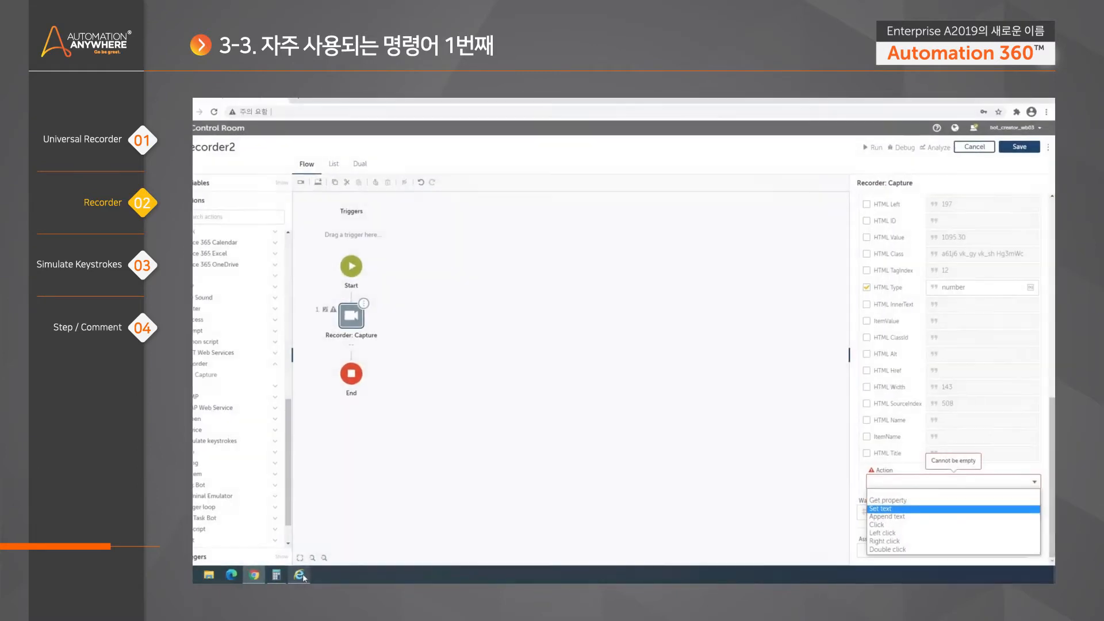
{"action": "left_click", "coordinate": [314, 574]}
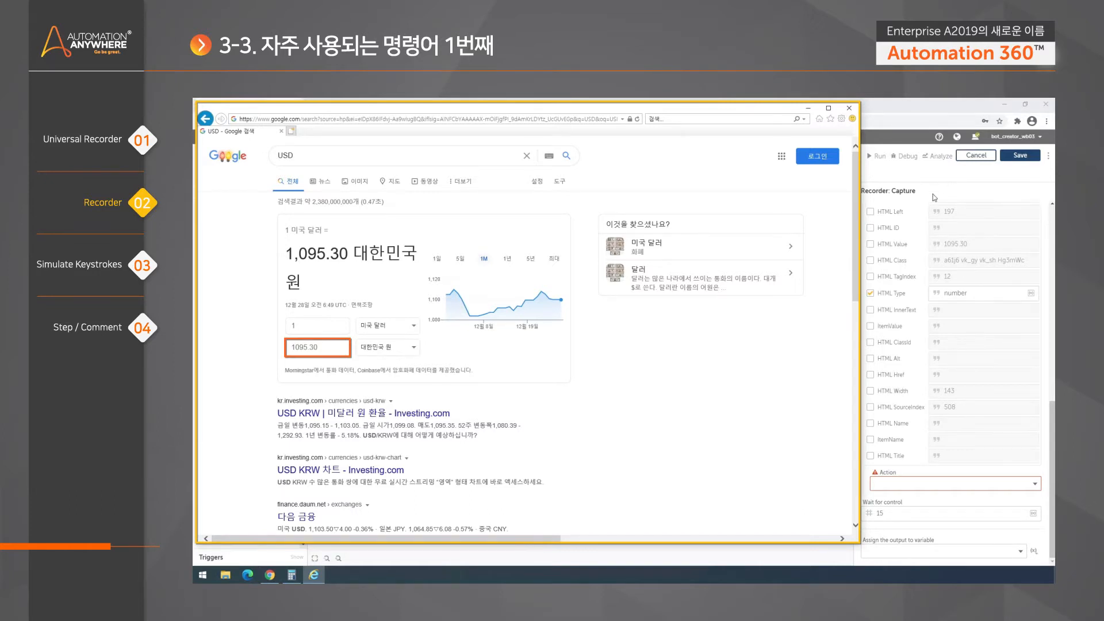
{"action": "left_click", "coordinate": [938, 178]}
{"action": "left_click", "coordinate": [1035, 484]}
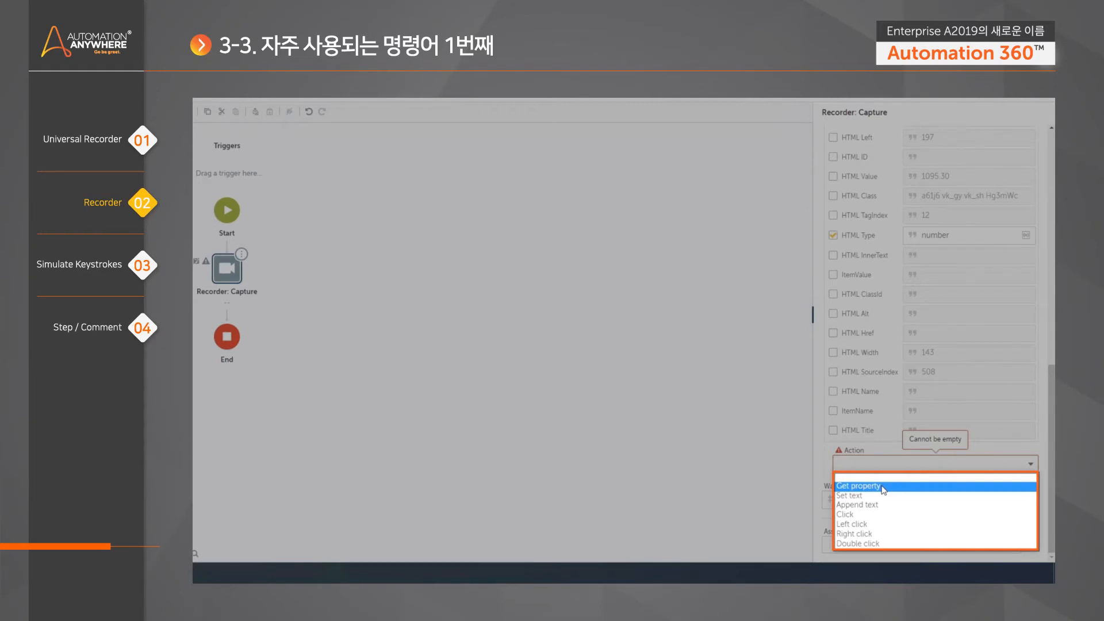
- Choose Get property as the action, focus Property name, and scroll to Object properties
{"action": "left_click", "coordinate": [883, 486]}
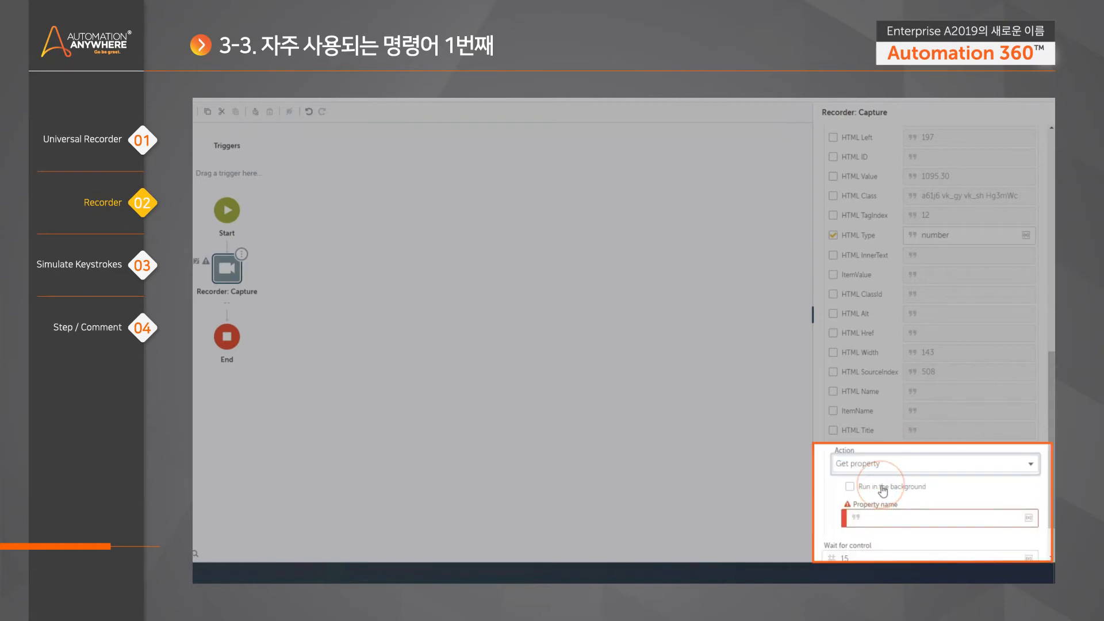
{"action": "scroll", "coordinate": [1048, 498], "scroll_direction": "down", "scroll_amount": 1}
{"action": "left_click", "coordinate": [915, 459]}
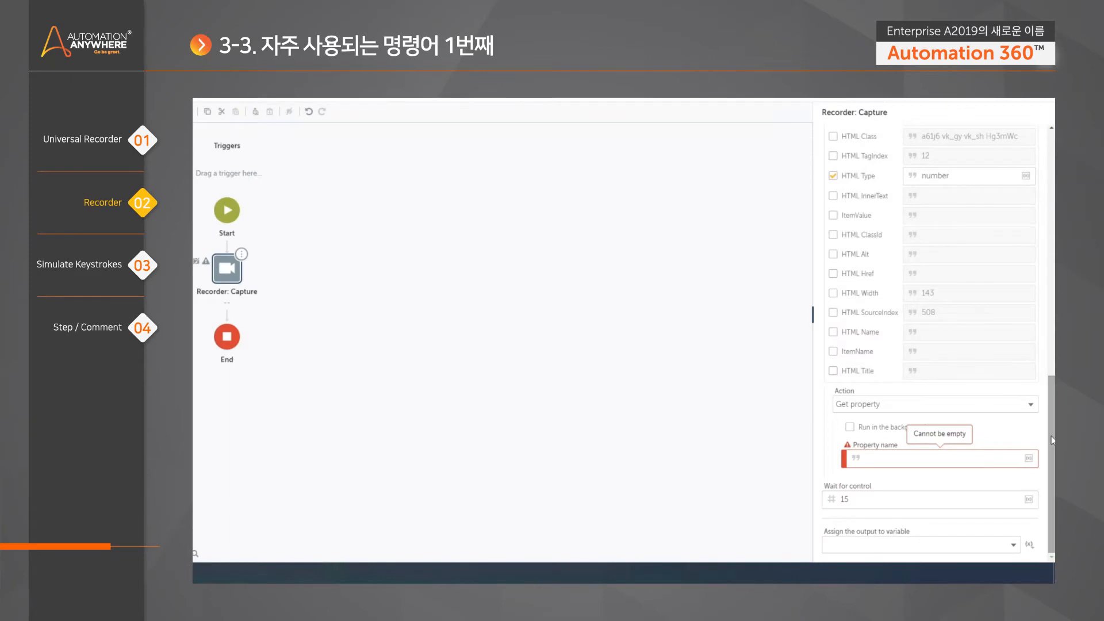
{"action": "mouse_move", "coordinate": [1051, 439]}
{"action": "left_mouse_down"}
{"action": "mouse_move", "coordinate": [1050, 249]}
{"action": "mouse_move", "coordinate": [1051, 318]}
{"action": "mouse_move", "coordinate": [1051, 302]}
{"action": "left_mouse_up"}
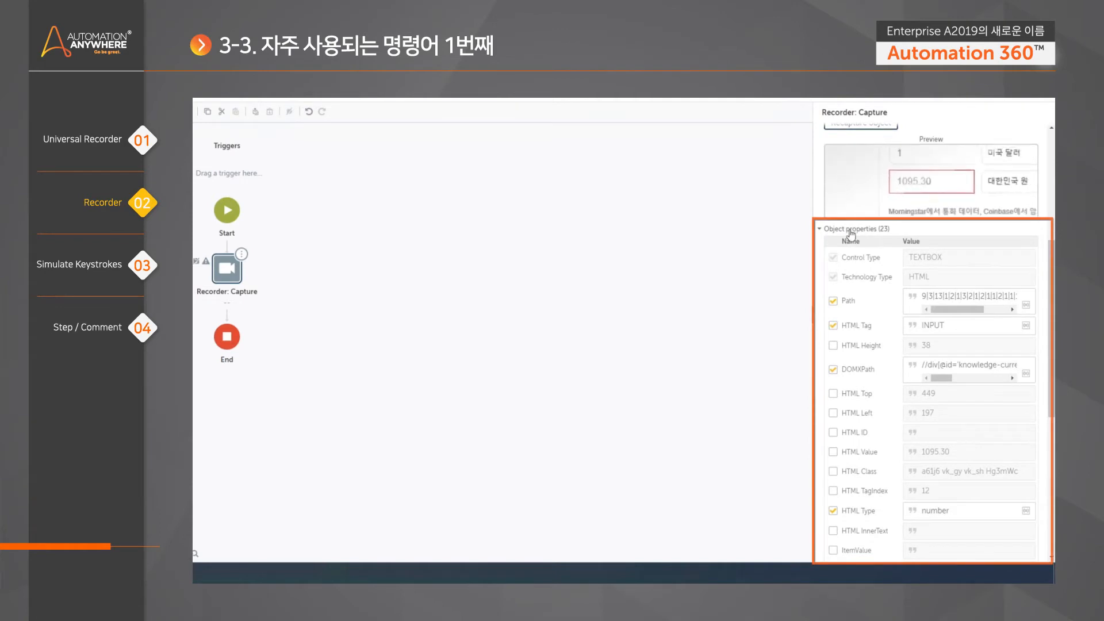
{"action": "left_click_drag", "start_coordinate": [1053, 283], "coordinate": [1055, 292]}
{"action": "scroll", "coordinate": [1005, 292], "scroll_direction": "down", "scroll_amount": 3}
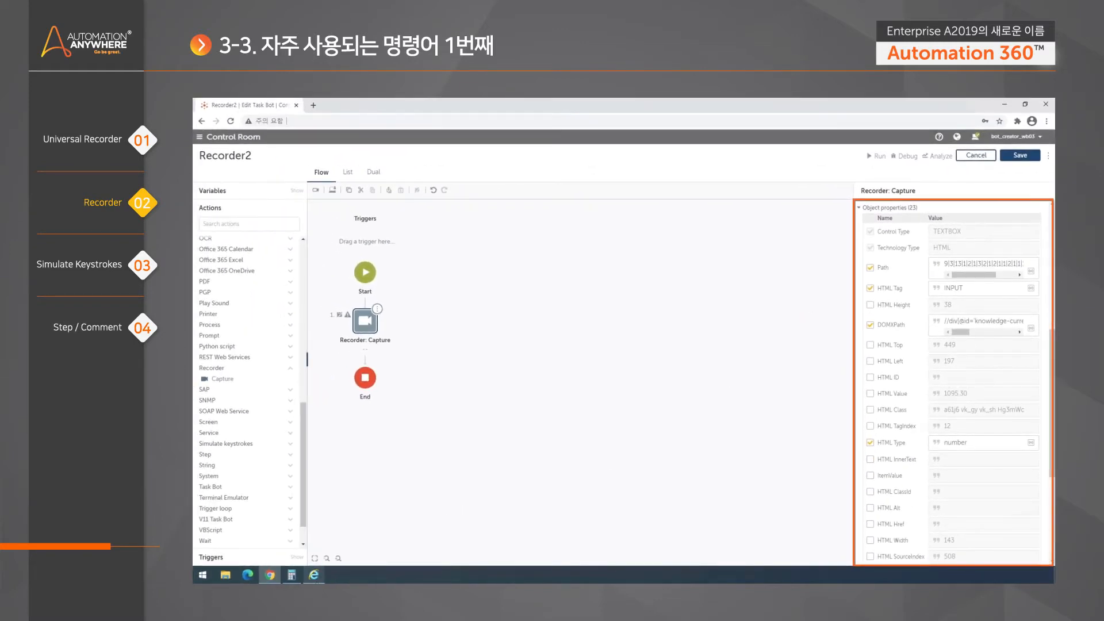
- Check the Google converter page, then return to the Recorder2 editor showing the TEXTBOX properties
{"action": "left_click", "coordinate": [314, 575]}
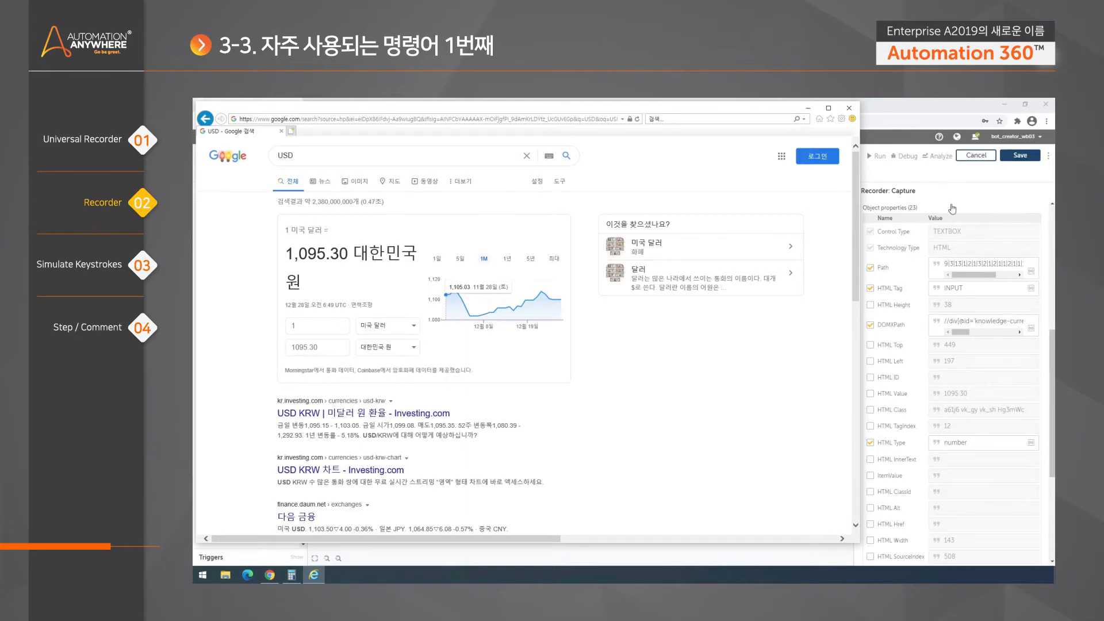
{"action": "left_click", "coordinate": [933, 185]}
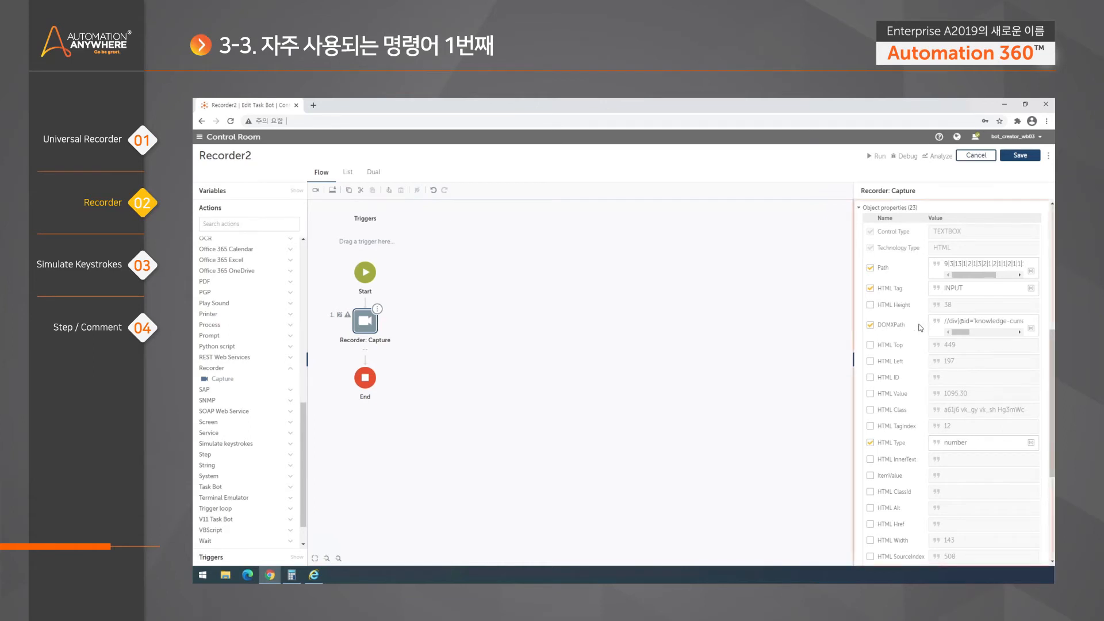
- Compare the captured Object properties with the amount field on the Internet Explorer page
{"action": "mouse_move", "coordinate": [1052, 410]}
{"action": "left_mouse_down"}
{"action": "mouse_move", "coordinate": [1052, 467]}
{"action": "mouse_move", "coordinate": [1052, 400]}
{"action": "mouse_move", "coordinate": [1053, 411]}
{"action": "left_mouse_up"}
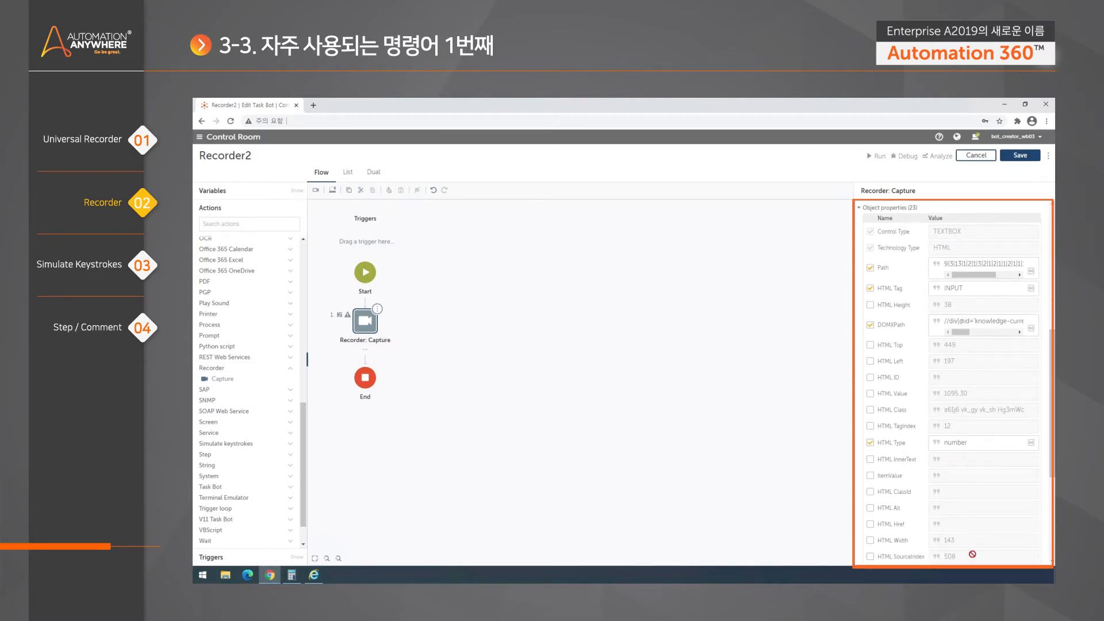
{"action": "scroll", "coordinate": [943, 460], "scroll_direction": "up", "scroll_amount": 1}
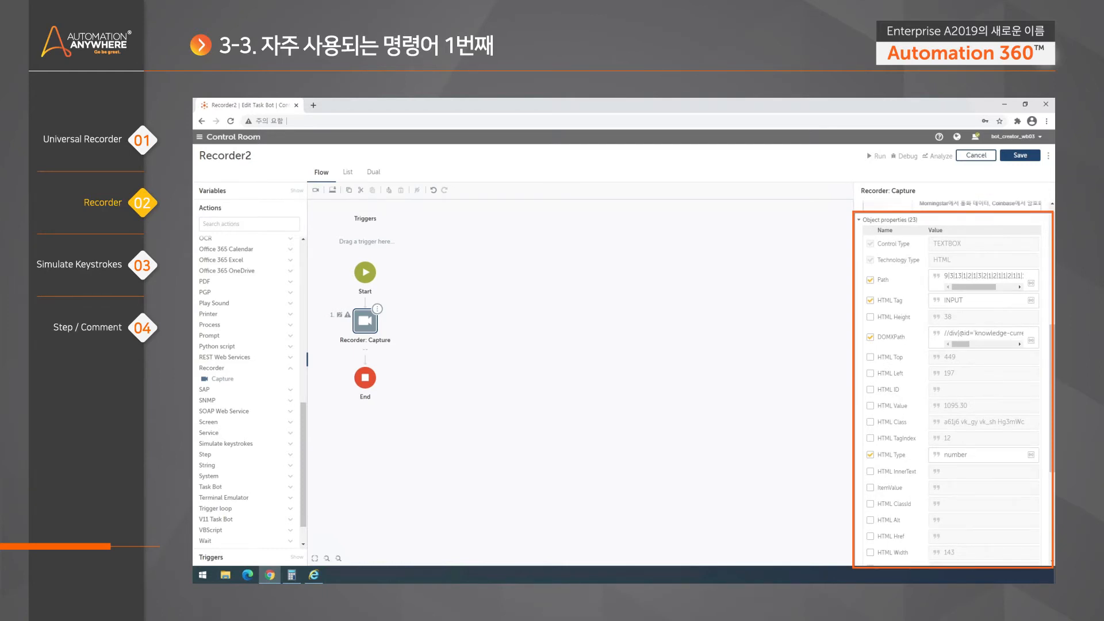
{"action": "scroll", "coordinate": [915, 391], "scroll_direction": "down", "scroll_amount": 2}
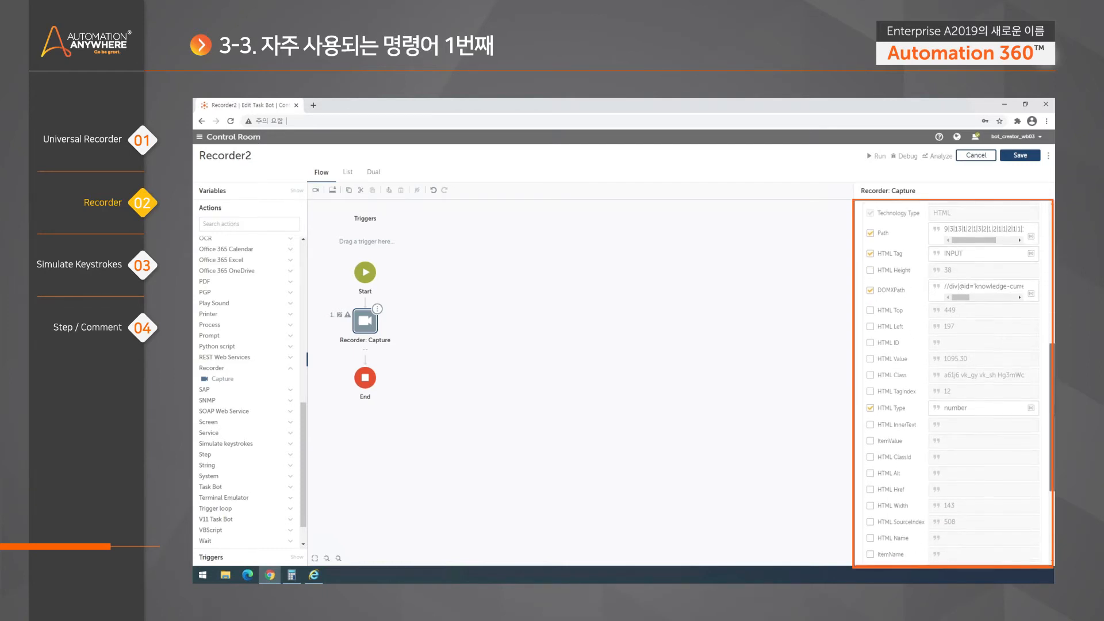
{"action": "scroll", "coordinate": [955, 374], "scroll_direction": "down", "scroll_amount": 2}
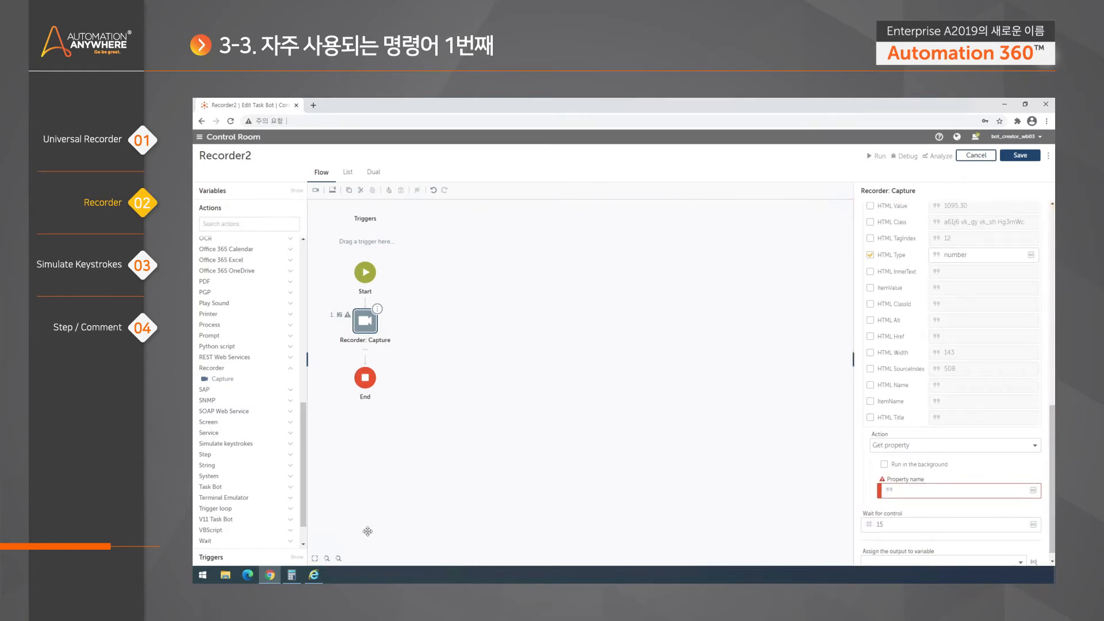
{"action": "left_click", "coordinate": [317, 577]}
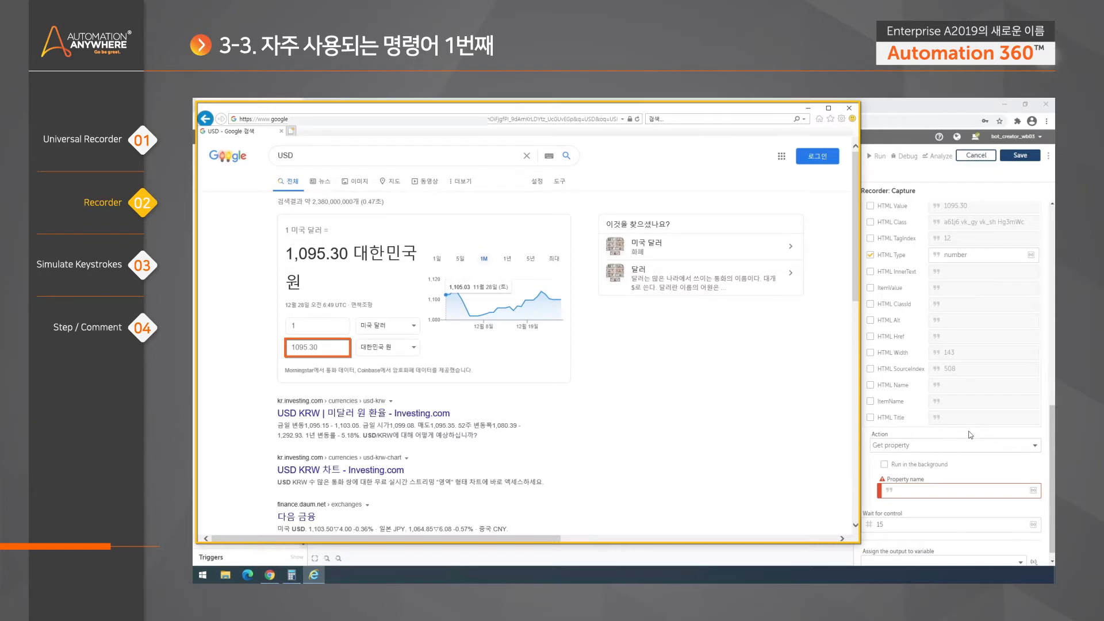
{"action": "left_click", "coordinate": [1052, 437]}
{"action": "mouse_move", "coordinate": [1052, 437]}
{"action": "left_mouse_down"}
{"action": "mouse_move", "coordinate": [1050, 375]}
{"action": "mouse_move", "coordinate": [1052, 398]}
{"action": "left_mouse_up"}
- Copy the 'HTML Value' property name and bring up paste options on the Property name field
{"action": "left_click_drag", "start_coordinate": [908, 330], "coordinate": [878, 330]}
{"action": "right_click", "coordinate": [892, 333]}
{"action": "left_click", "coordinate": [916, 340]}
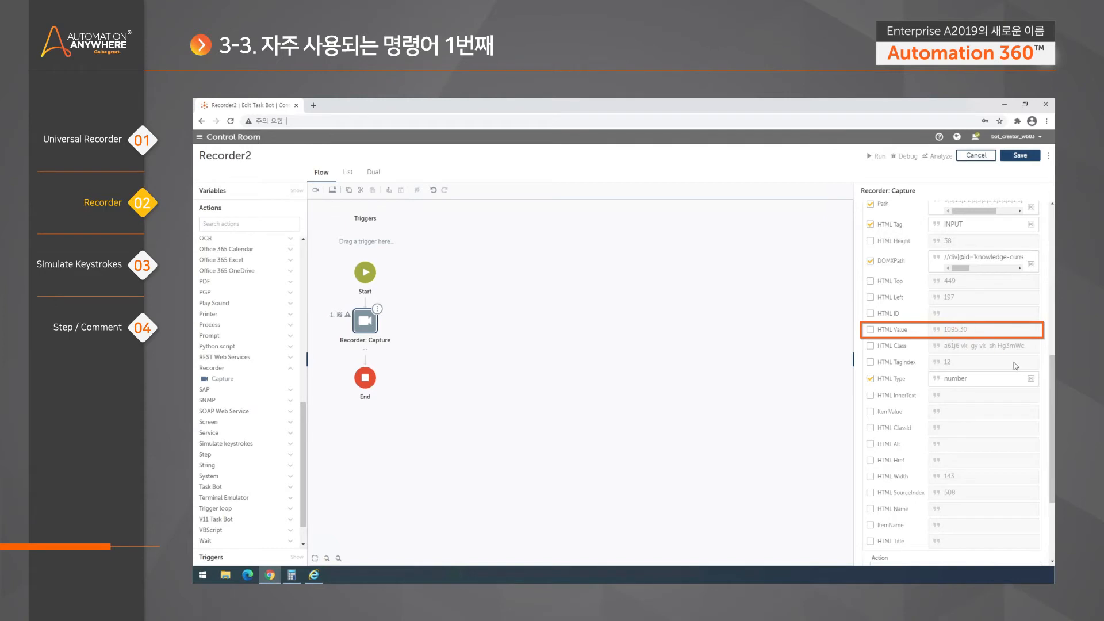
{"action": "scroll", "coordinate": [1052, 431], "scroll_direction": "down", "scroll_amount": 1}
{"action": "scroll", "coordinate": [955, 403], "scroll_direction": "down", "scroll_amount": 5}
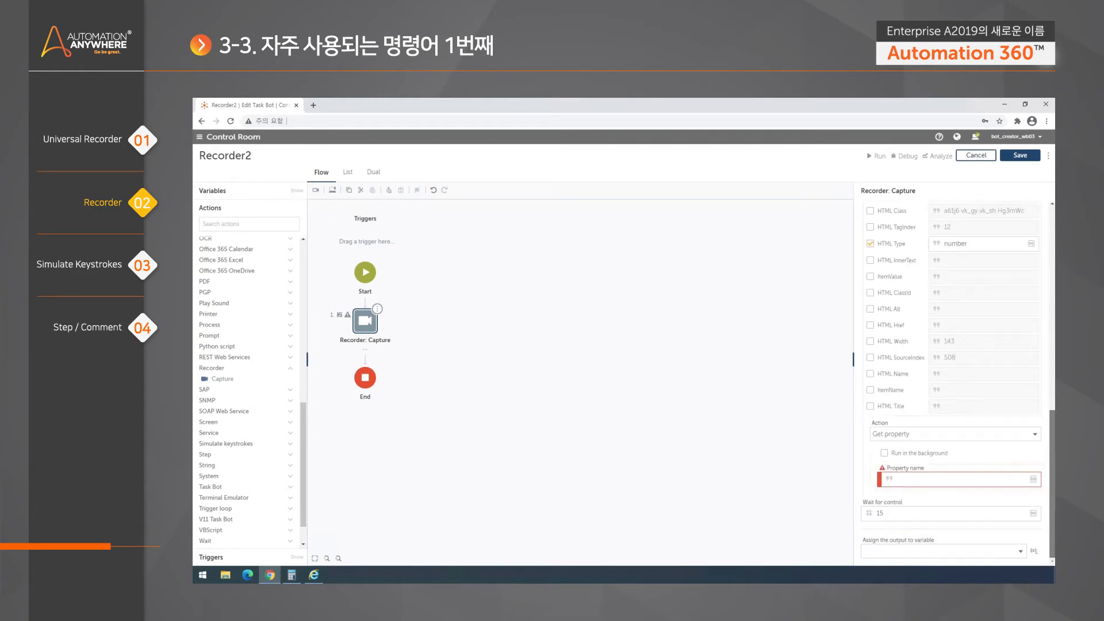
{"action": "right_click", "coordinate": [934, 480]}
{"action": "left_click", "coordinate": [969, 407]}
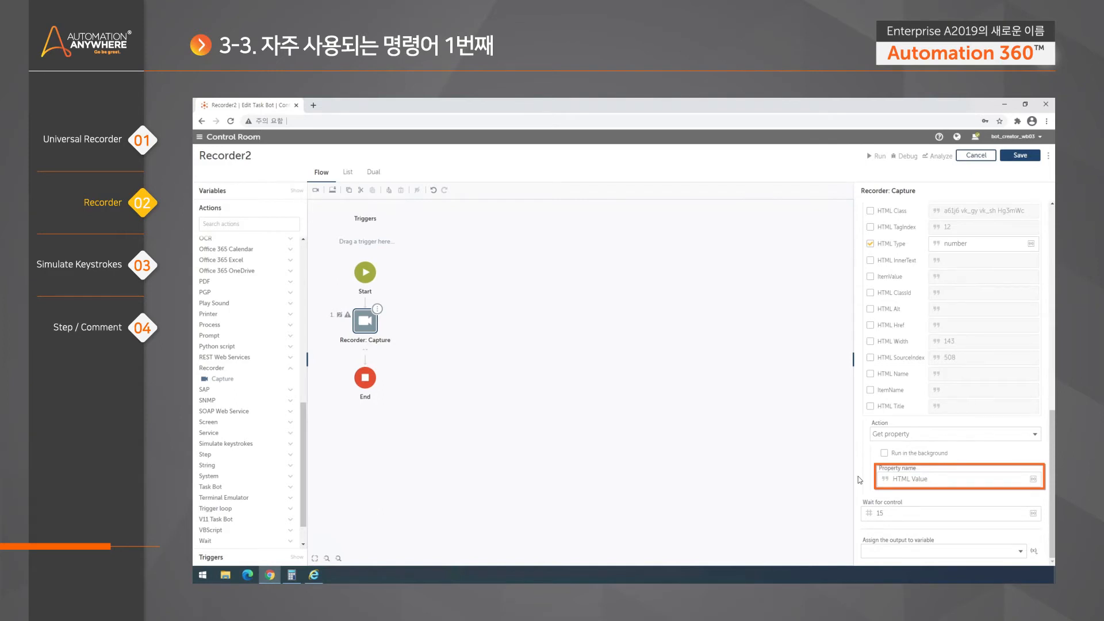
{"action": "scroll", "coordinate": [862, 480], "scroll_direction": "up", "scroll_amount": 1}
{"action": "scroll", "coordinate": [955, 402], "scroll_direction": "up", "scroll_amount": 2}
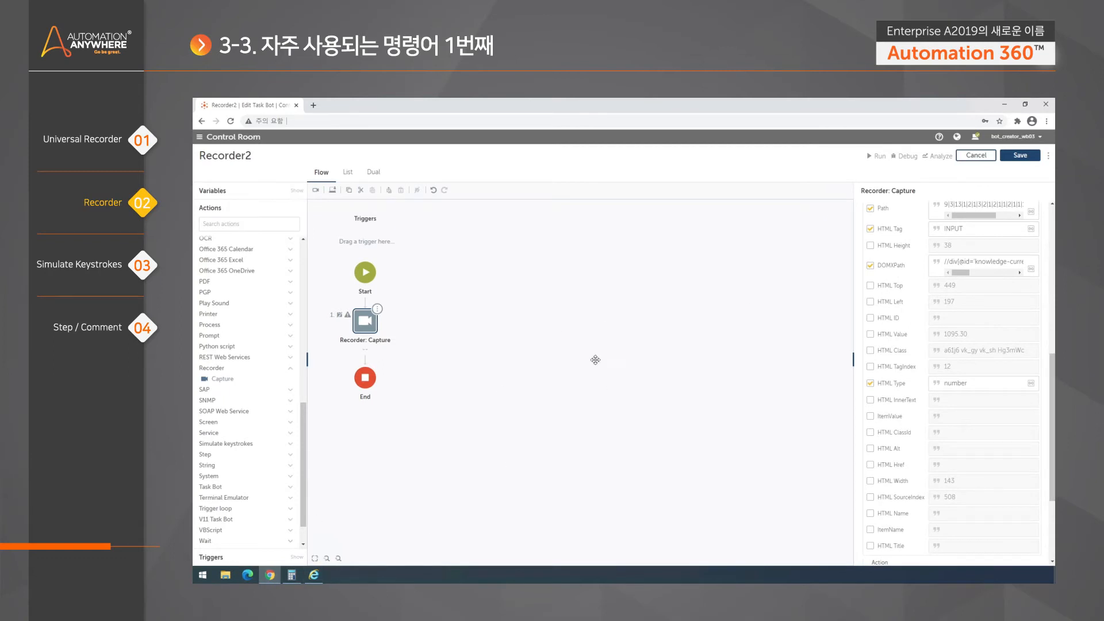
{"action": "scroll", "coordinate": [1055, 414], "scroll_direction": "up", "scroll_amount": 1}
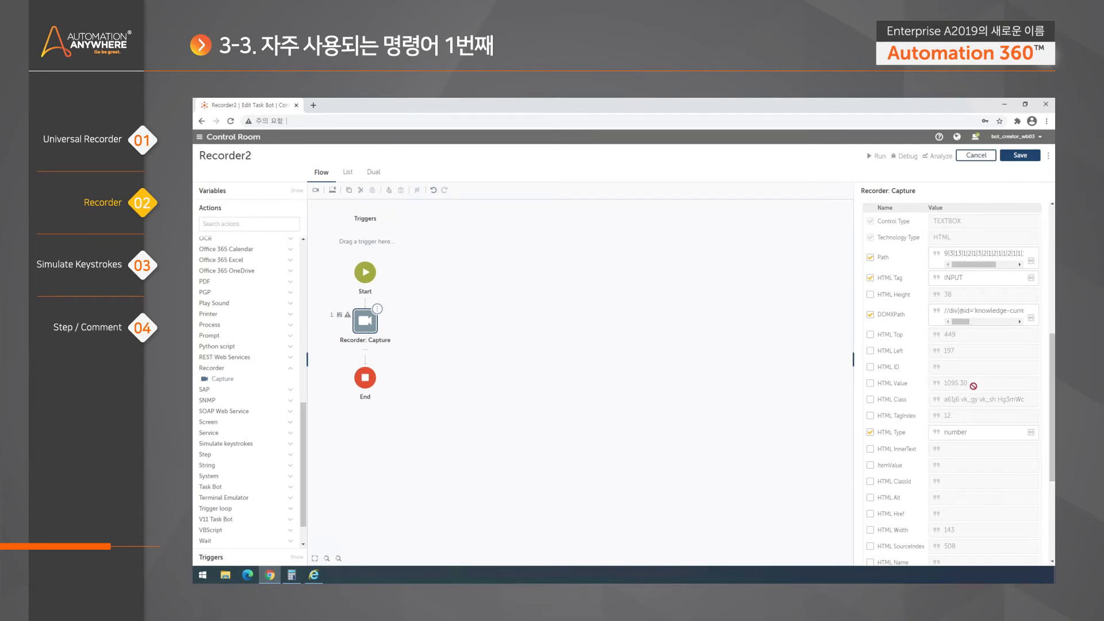
{"action": "scroll", "coordinate": [1054, 405], "scroll_direction": "down", "scroll_amount": 3}
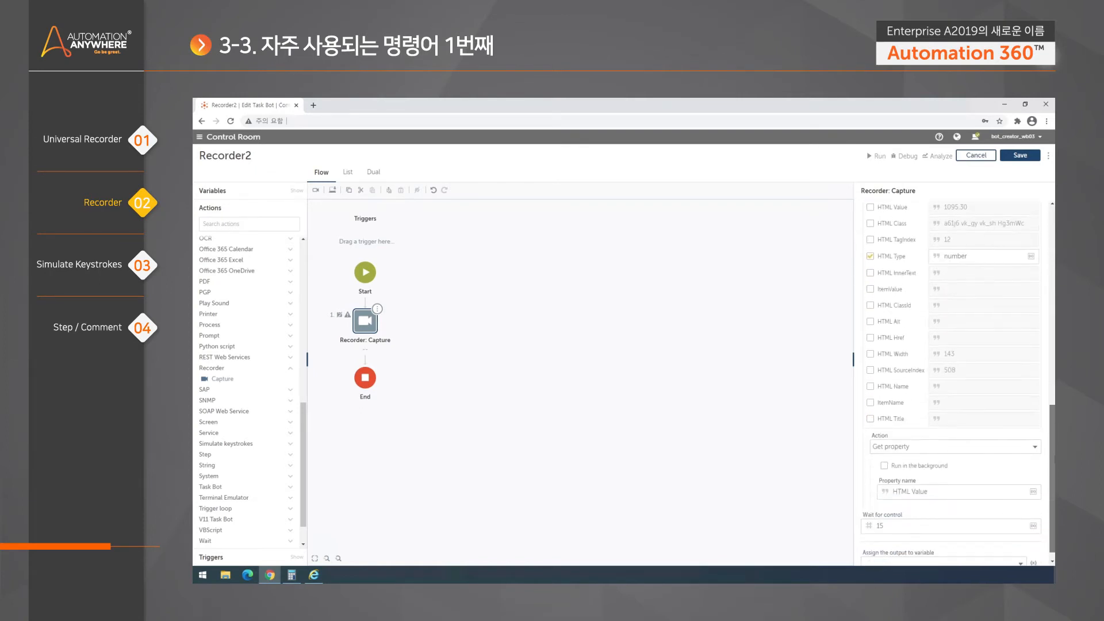
{"action": "scroll", "coordinate": [1053, 460], "scroll_direction": "down", "scroll_amount": 1}
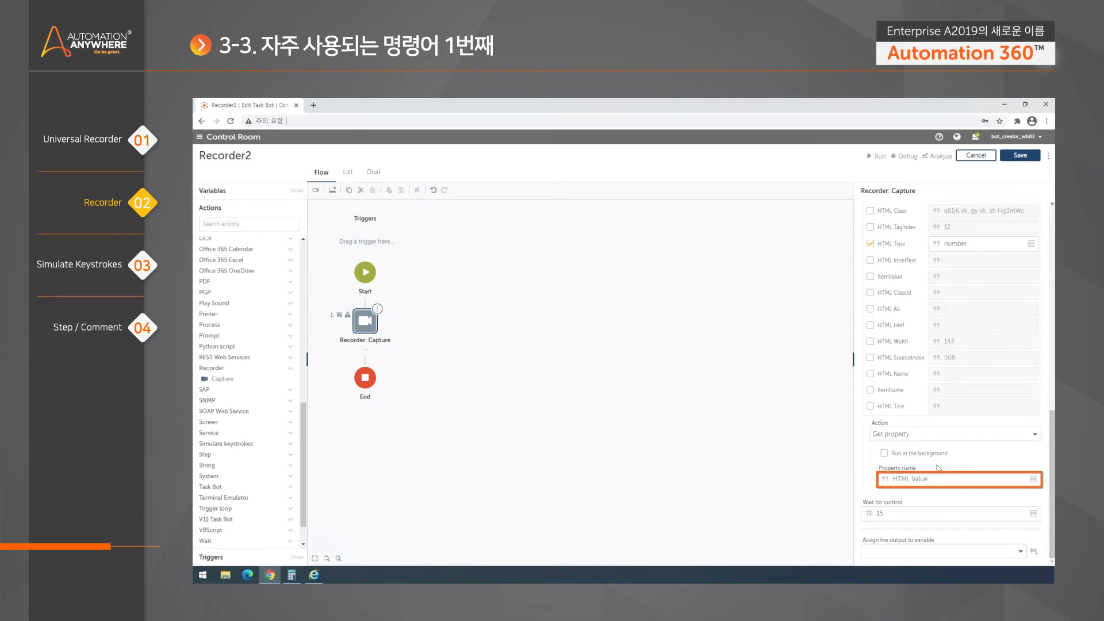
{"action": "left_click", "coordinate": [928, 479]}
{"action": "left_click_drag", "start_coordinate": [928, 479], "coordinate": [898, 479]}
{"action": "left_click", "coordinate": [903, 479]}
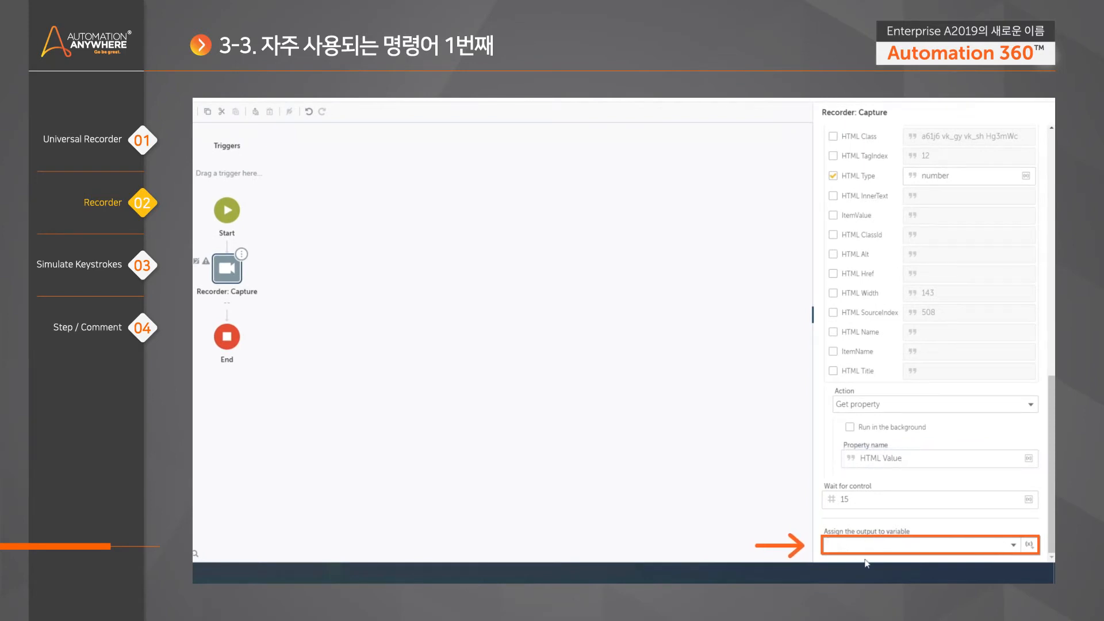
- Create the String variable USD and assign the Capture step's output to it
{"action": "left_click", "coordinate": [1030, 544]}
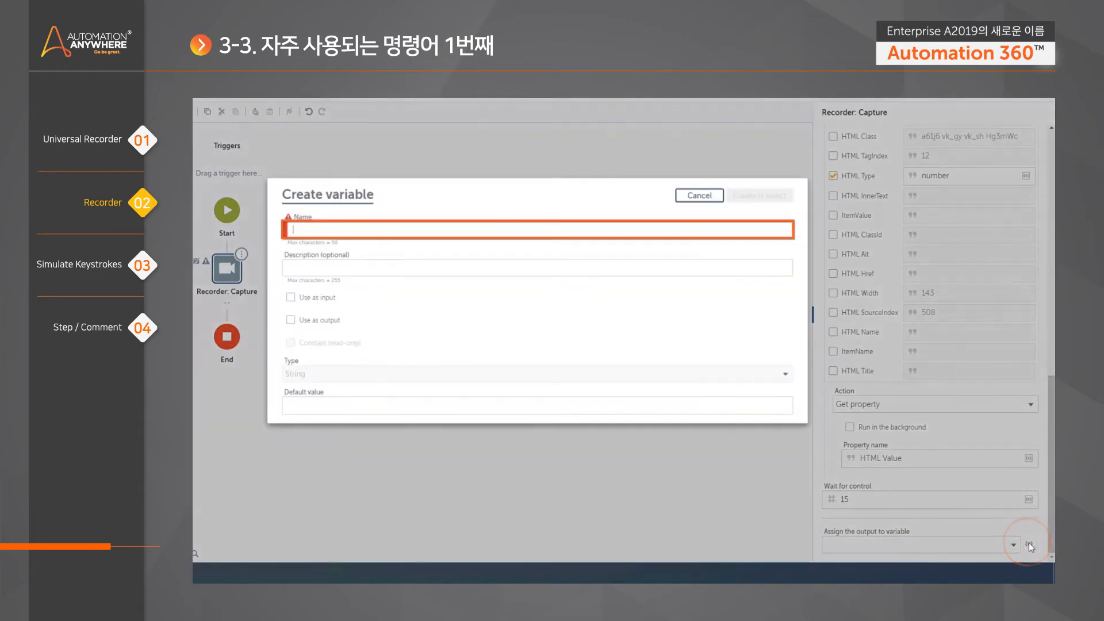
{"action": "type", "text": "USD"}
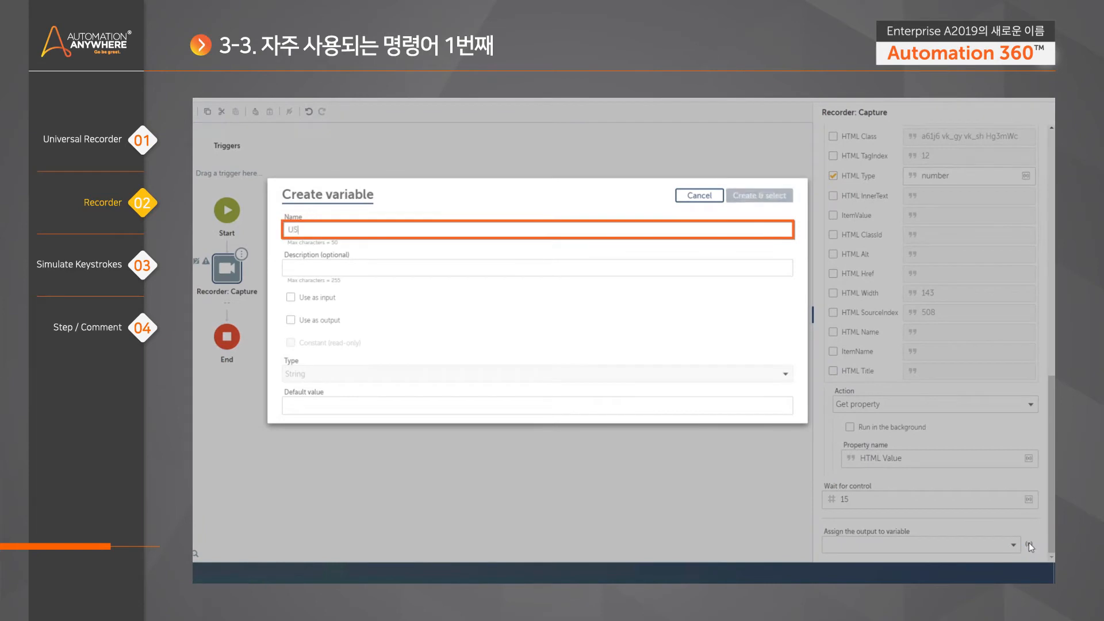
{"action": "left_click", "coordinate": [759, 196]}
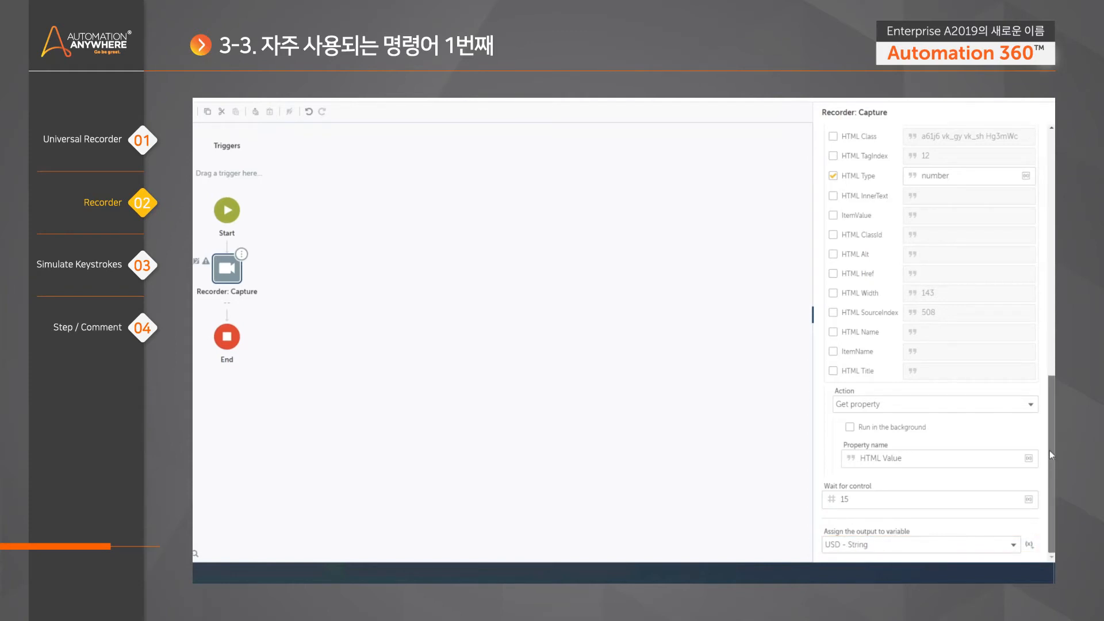
{"action": "scroll", "coordinate": [1011, 486], "scroll_direction": "up", "scroll_amount": 10}
{"action": "scroll", "coordinate": [931, 345], "scroll_direction": "up", "scroll_amount": 3}
{"action": "scroll", "coordinate": [931, 346], "scroll_direction": "down", "scroll_amount": 3}
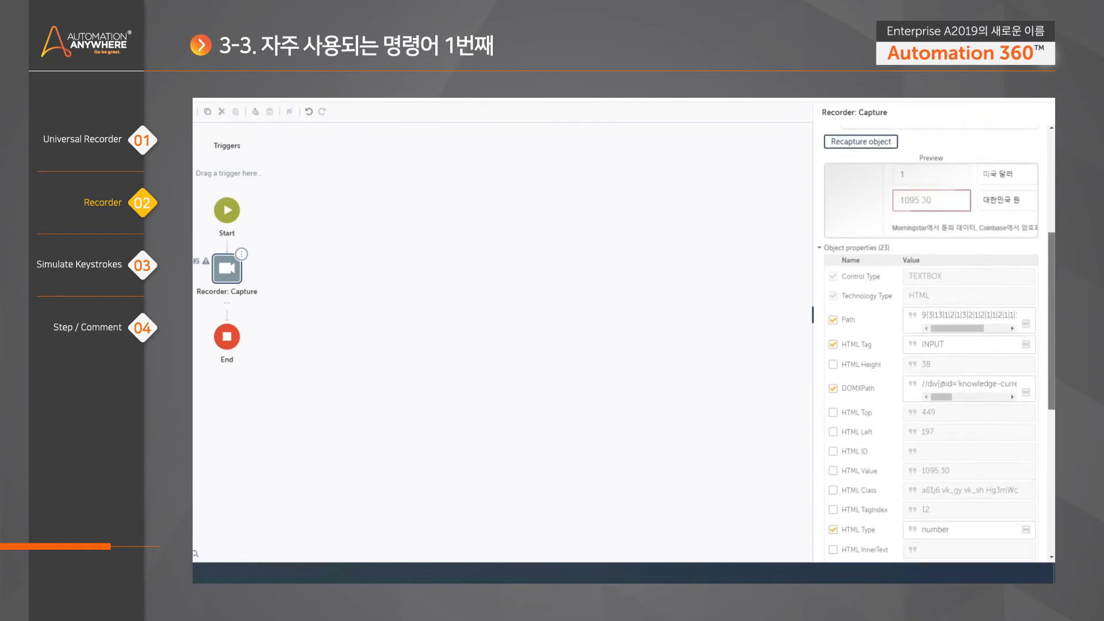
{"action": "scroll", "coordinate": [1013, 437], "scroll_direction": "down", "scroll_amount": 10}
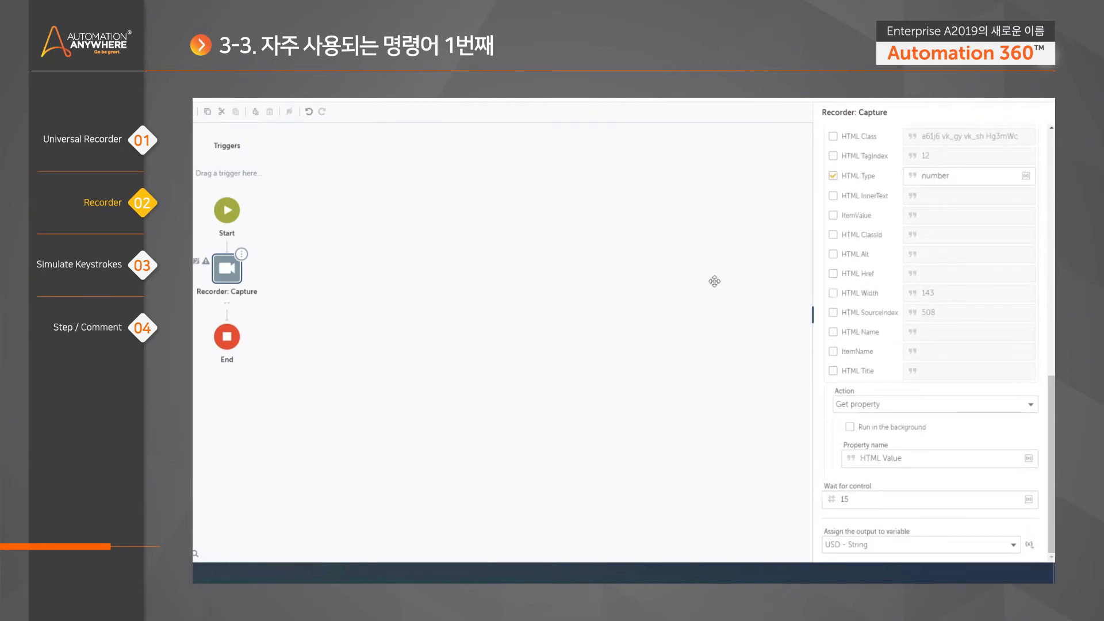
- Review the first Capture step, then place a second Recorder: Capture action below it
{"action": "left_click", "coordinate": [653, 272]}
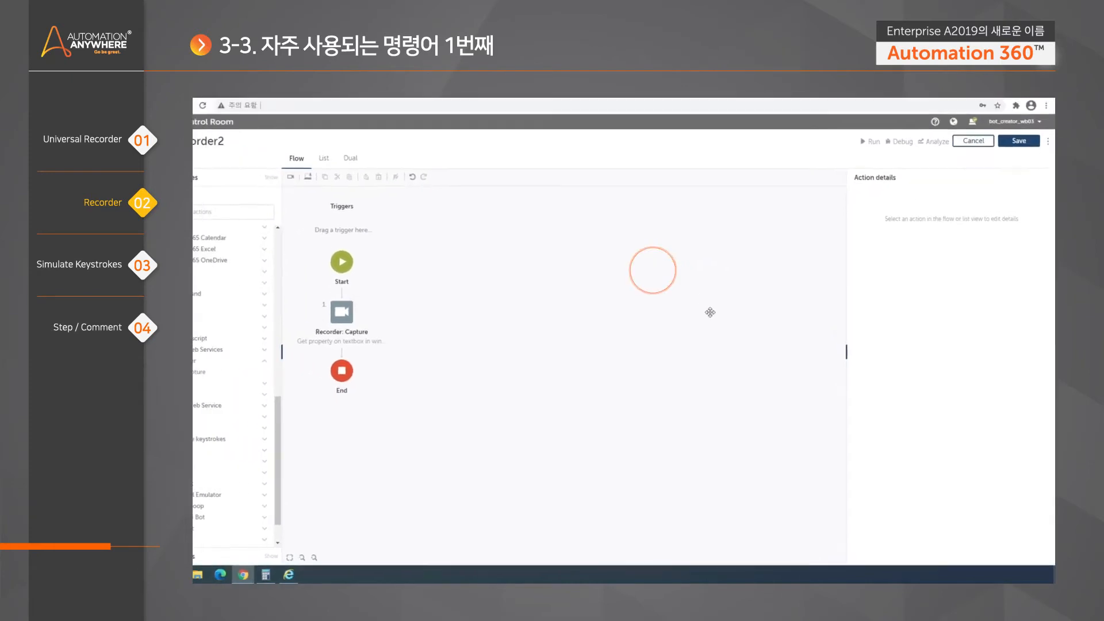
{"action": "left_click", "coordinate": [227, 269]}
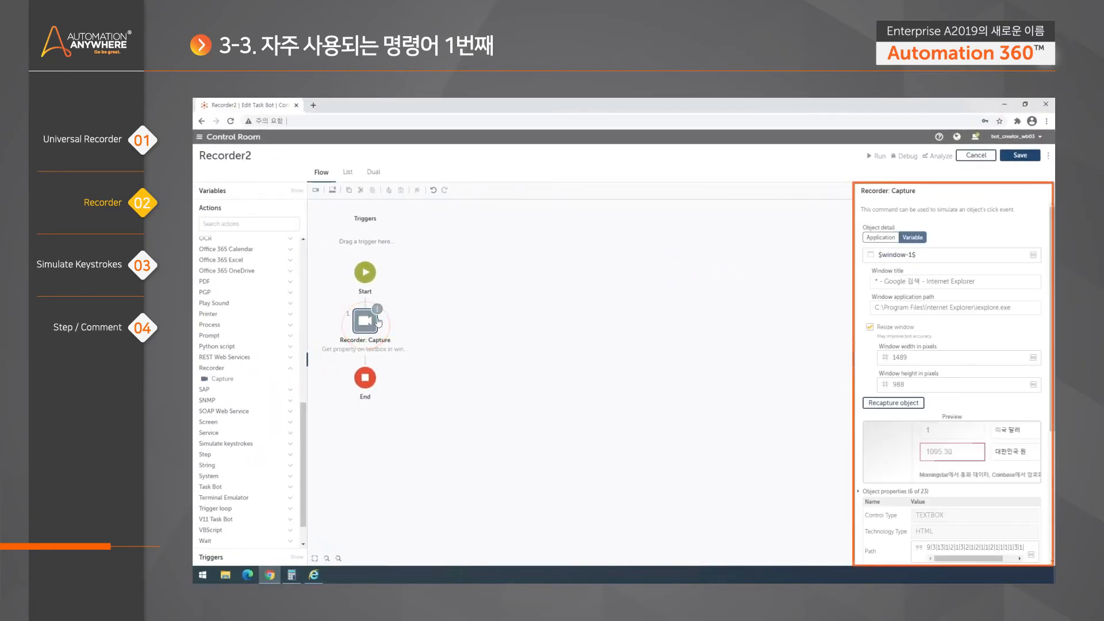
{"action": "scroll", "coordinate": [984, 397], "scroll_direction": "down", "scroll_amount": 2}
{"action": "scroll", "coordinate": [984, 397], "scroll_direction": "down", "scroll_amount": 2}
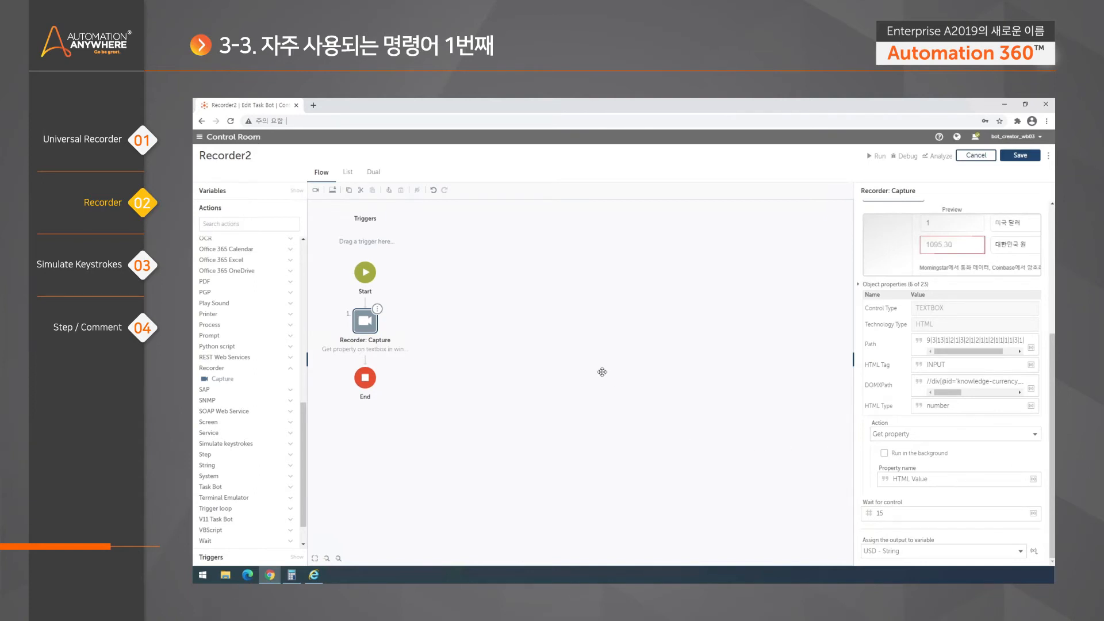
{"action": "left_click", "coordinate": [624, 341]}
{"action": "left_click", "coordinate": [373, 332]}
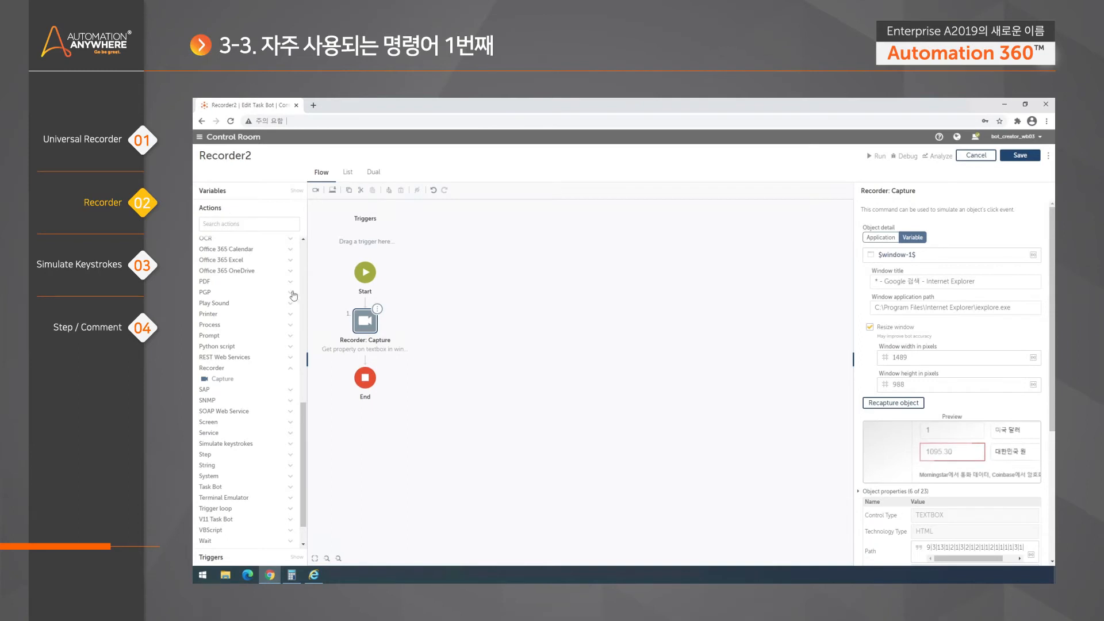
{"action": "left_click_drag", "start_coordinate": [231, 381], "coordinate": [353, 362]}
- Target the 'Google 검색 - Internet Explorer' window and capture its search box
{"action": "left_click", "coordinate": [882, 237]}
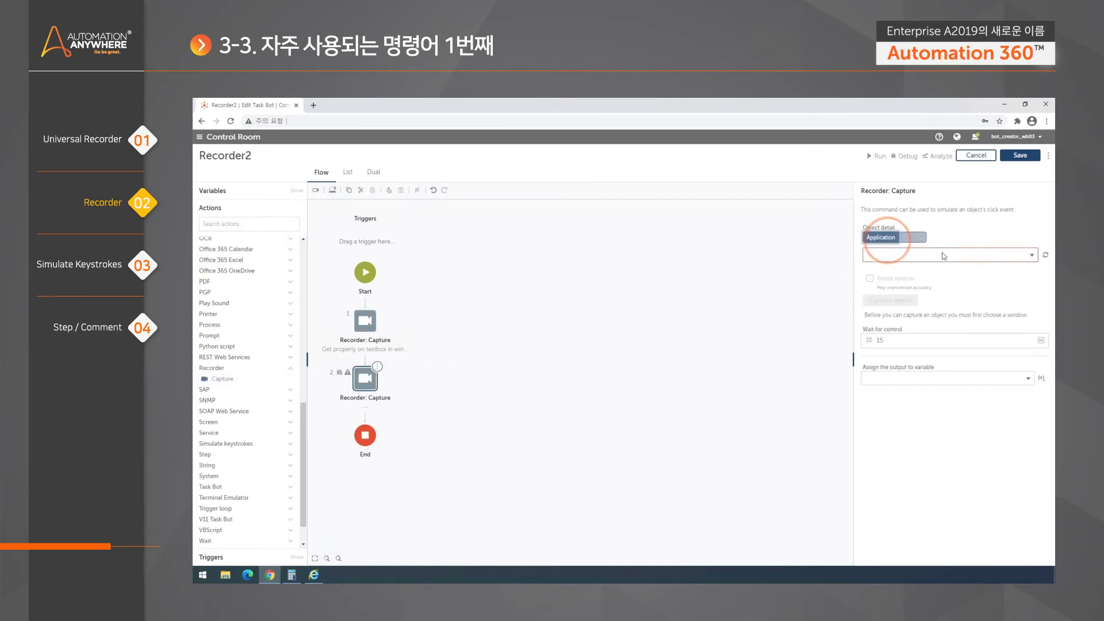
{"action": "left_click", "coordinate": [943, 254]}
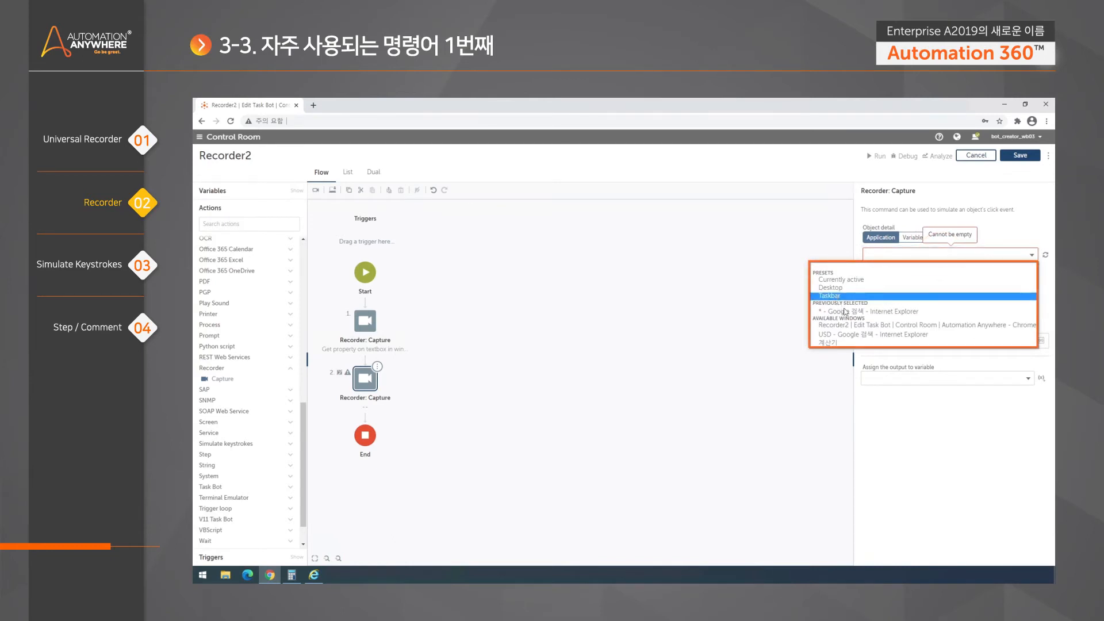
{"action": "left_click", "coordinate": [865, 313]}
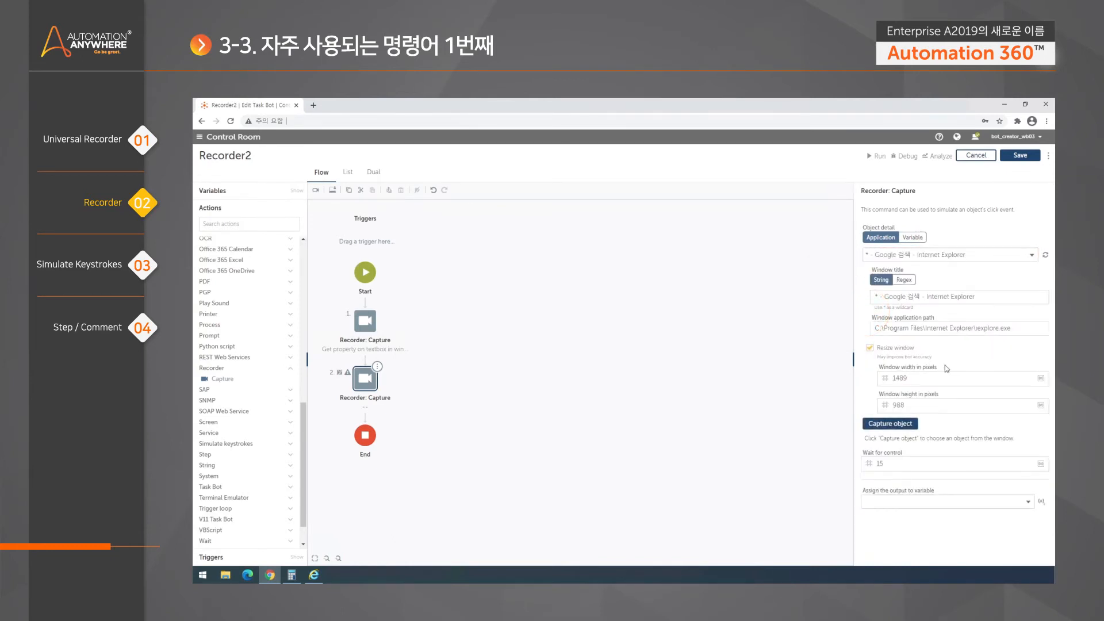
{"action": "left_click", "coordinate": [901, 428]}
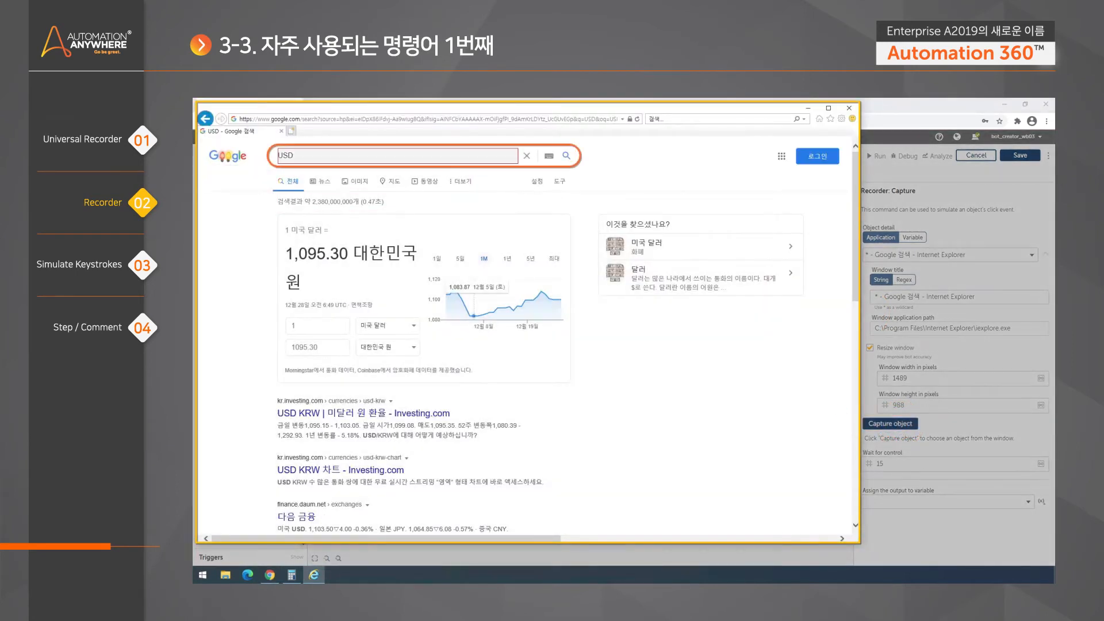
{"action": "left_click", "coordinate": [278, 155]}
- Set the step's action to Set text with keystrokes JPY
{"action": "scroll", "coordinate": [872, 395], "scroll_direction": "down", "scroll_amount": 5}
{"action": "scroll", "coordinate": [1008, 403], "scroll_direction": "down", "scroll_amount": 3}
{"action": "scroll", "coordinate": [997, 381], "scroll_direction": "up", "scroll_amount": 3}
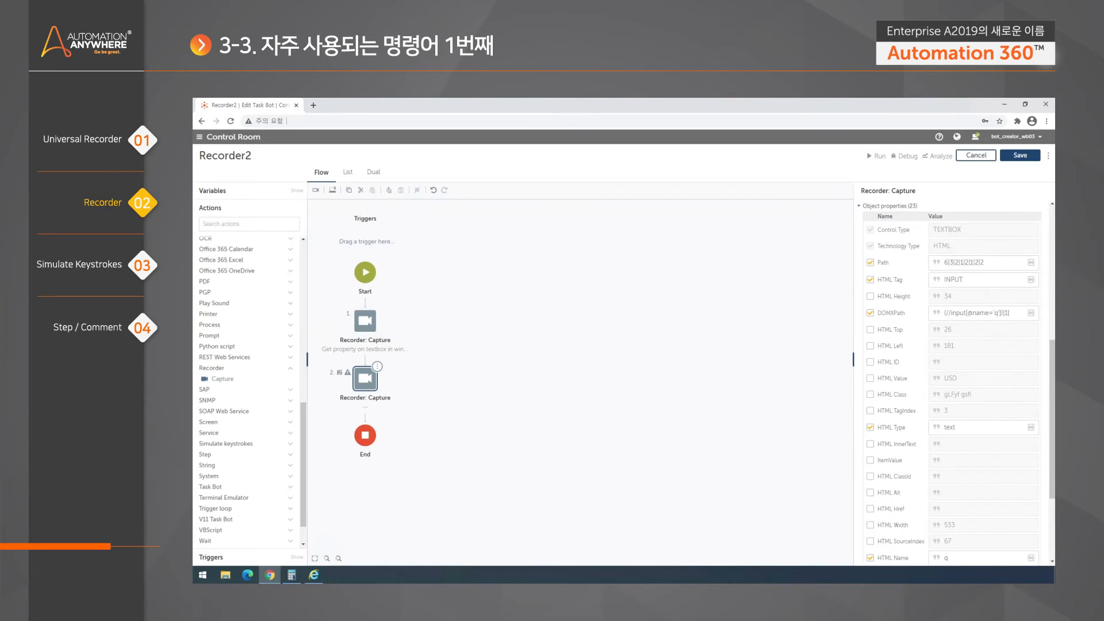
{"action": "scroll", "coordinate": [953, 426], "scroll_direction": "down", "scroll_amount": 5}
{"action": "left_click", "coordinate": [952, 483]}
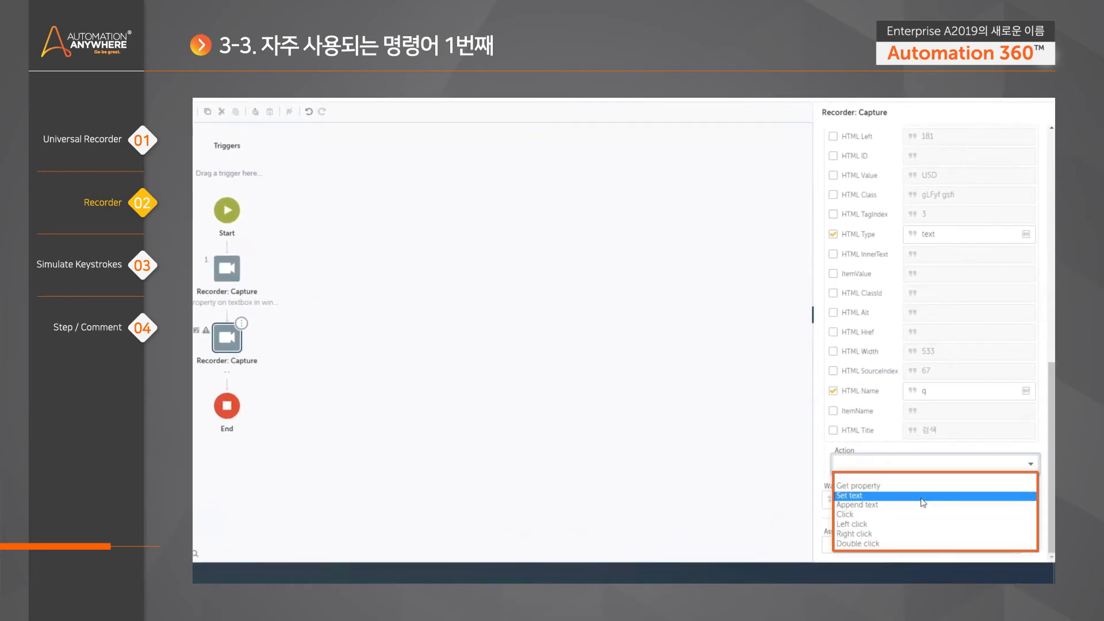
{"action": "left_click", "coordinate": [923, 496]}
{"action": "scroll", "coordinate": [920, 437], "scroll_direction": "down", "scroll_amount": 3}
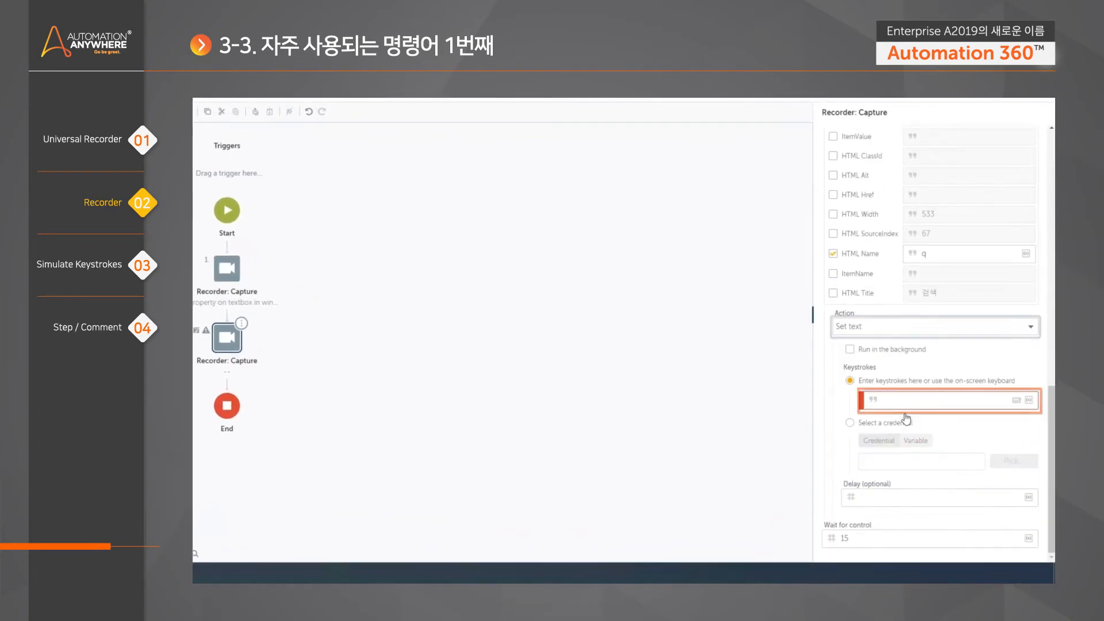
{"action": "left_click", "coordinate": [938, 400]}
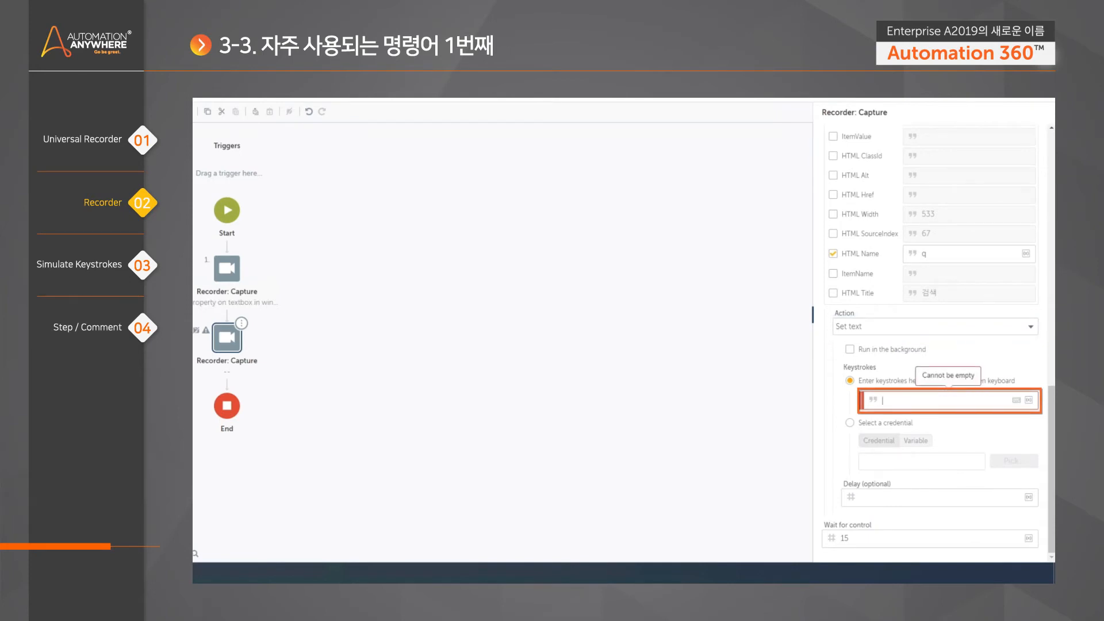
{"action": "type", "text": "JPY"}
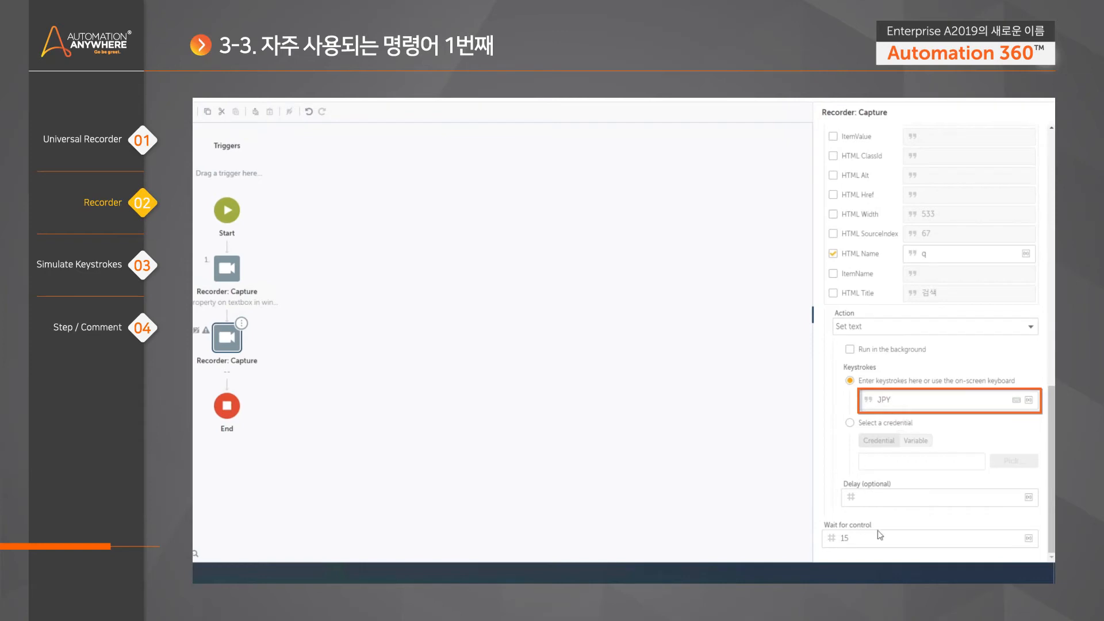
{"action": "left_click", "coordinate": [490, 313]}
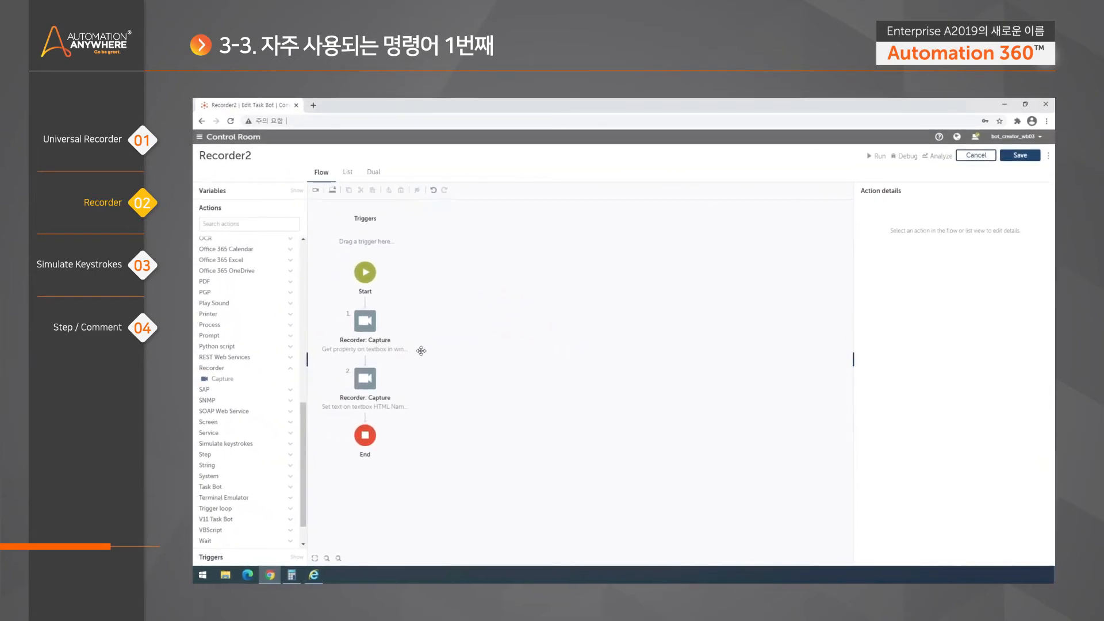
- Open the 'USD KRW | 미달러 원 환율 - Investing.com' Google result in Internet Explorer
{"action": "left_click", "coordinate": [315, 575]}
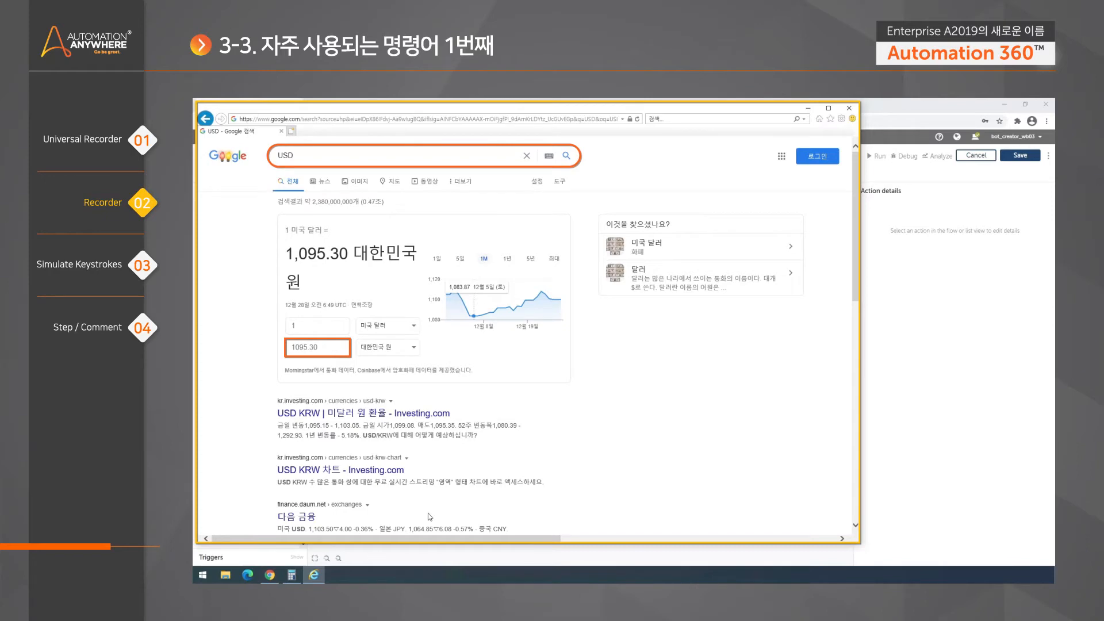
{"action": "scroll", "coordinate": [578, 391], "scroll_direction": "down", "scroll_amount": 3}
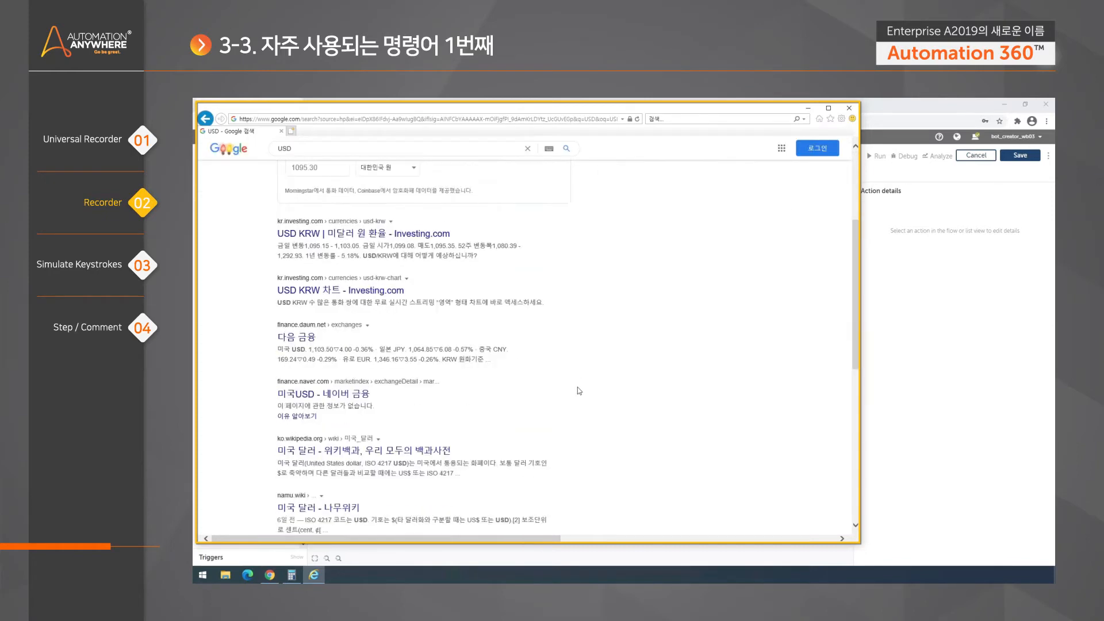
{"action": "scroll", "coordinate": [434, 397], "scroll_direction": "up", "scroll_amount": 2}
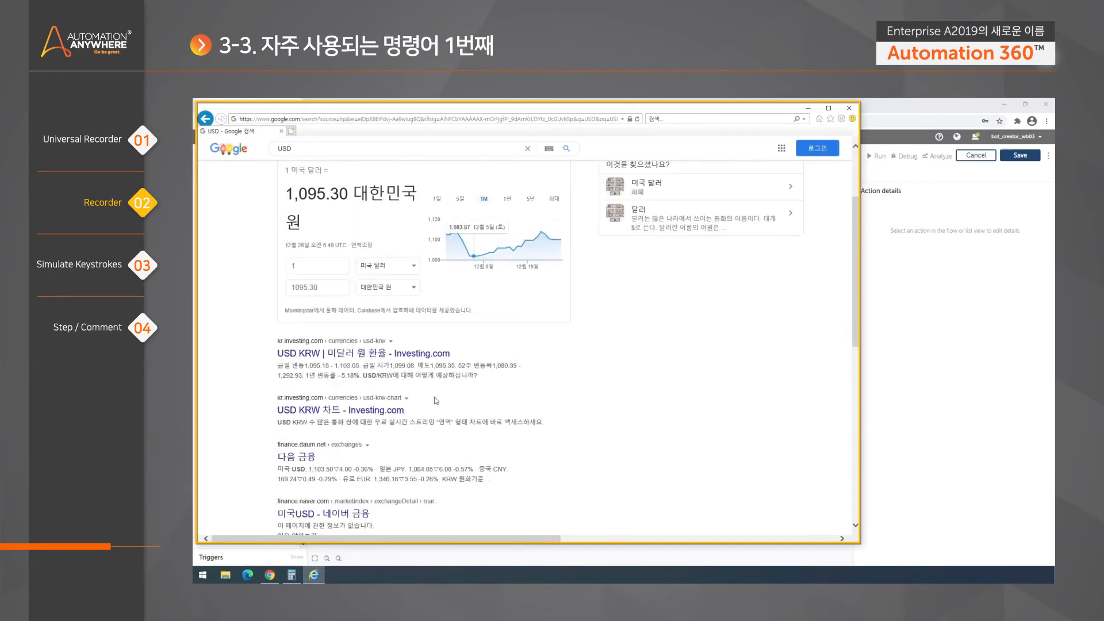
{"action": "scroll", "coordinate": [454, 371], "scroll_direction": "up", "scroll_amount": 1}
{"action": "left_click", "coordinate": [360, 412]}
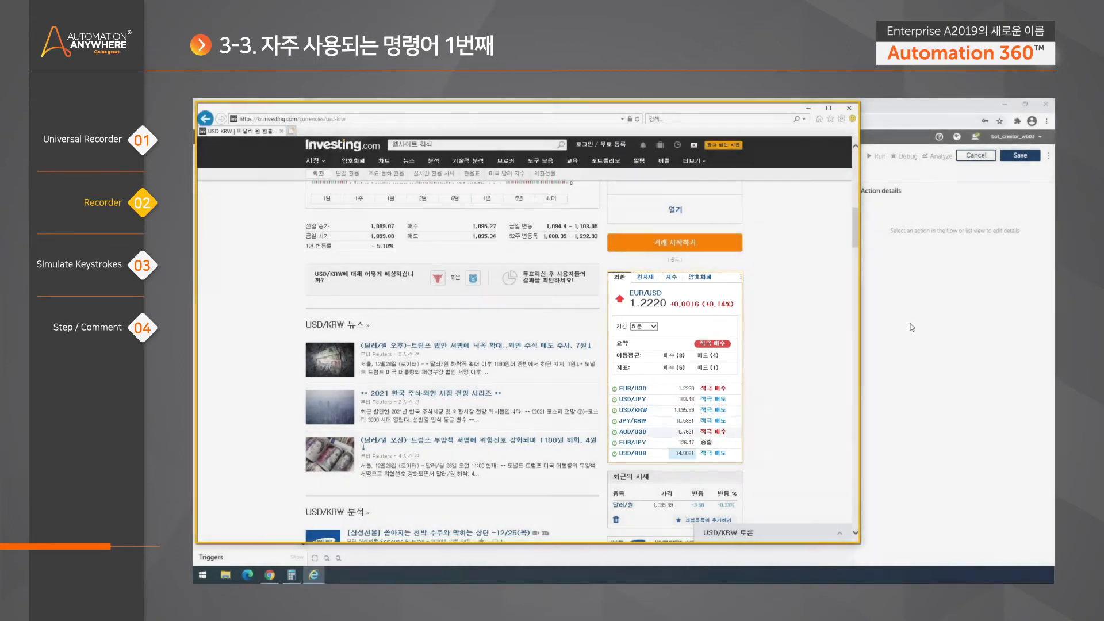
{"action": "left_click", "coordinate": [912, 321]}
- Add a third Capture step above End targeting the Investing.com USD KRW Internet Explorer window
{"action": "left_click_drag", "start_coordinate": [225, 379], "coordinate": [373, 423]}
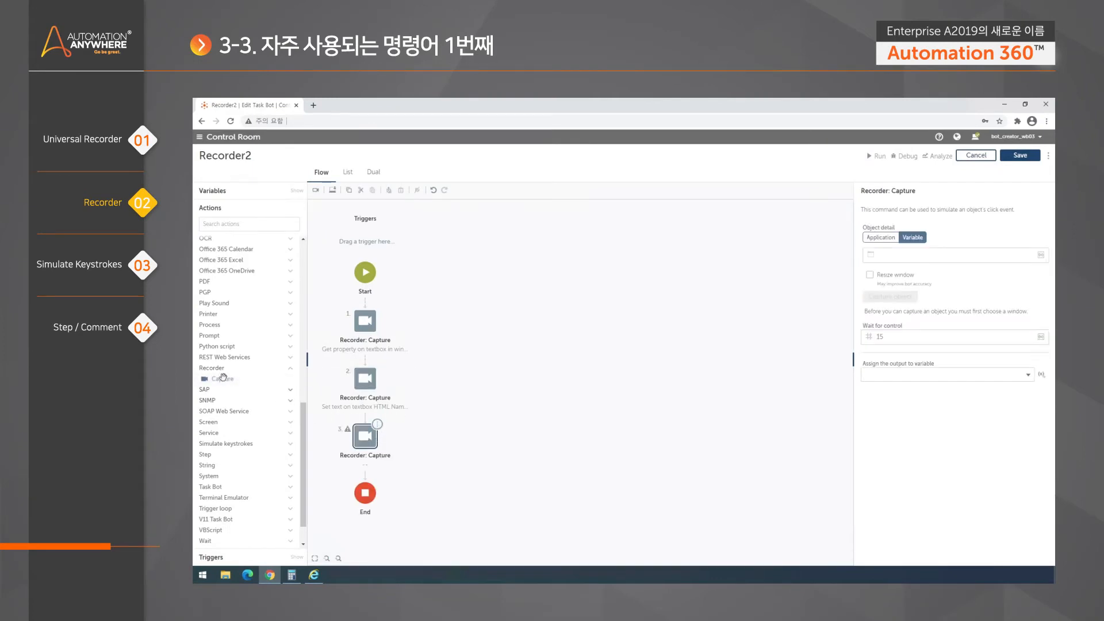
{"action": "left_click", "coordinate": [880, 238]}
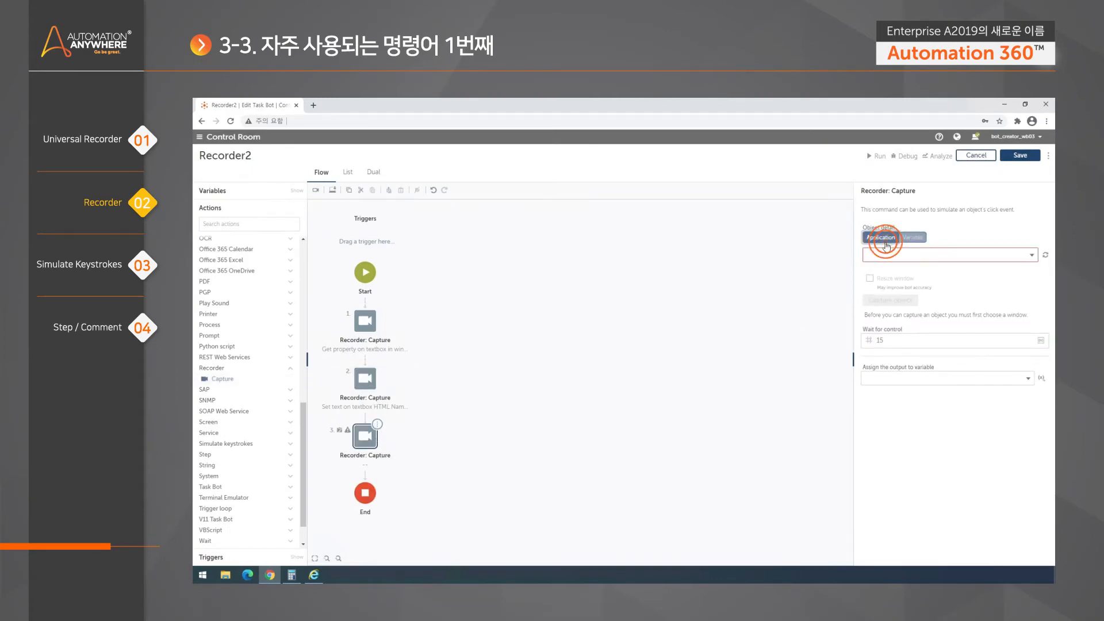
{"action": "left_click", "coordinate": [1033, 255]}
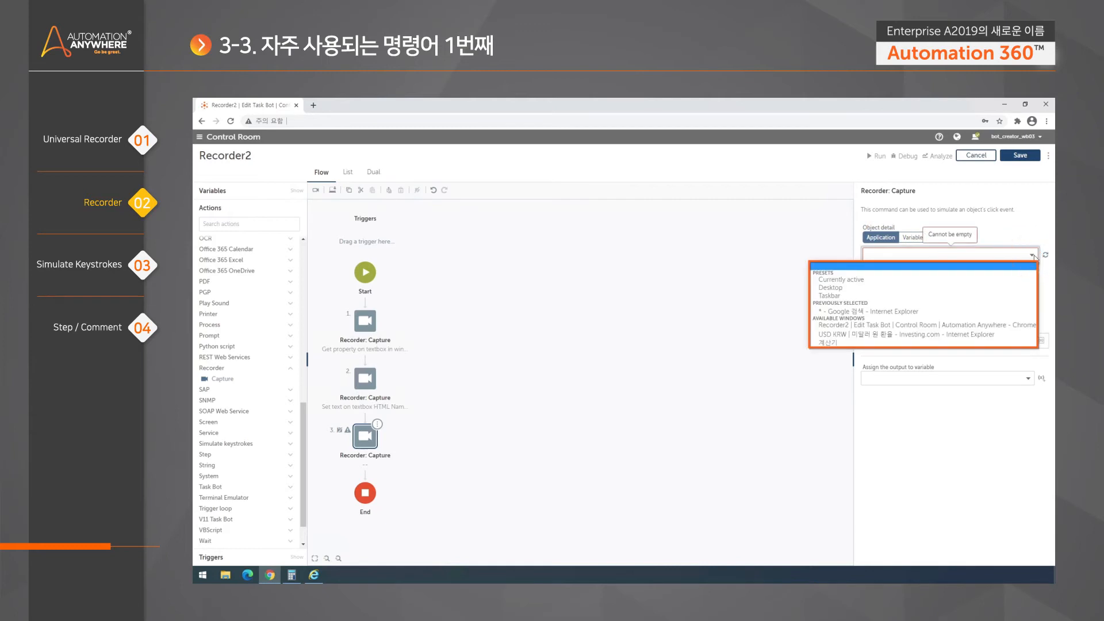
{"action": "left_click", "coordinate": [386, 576]}
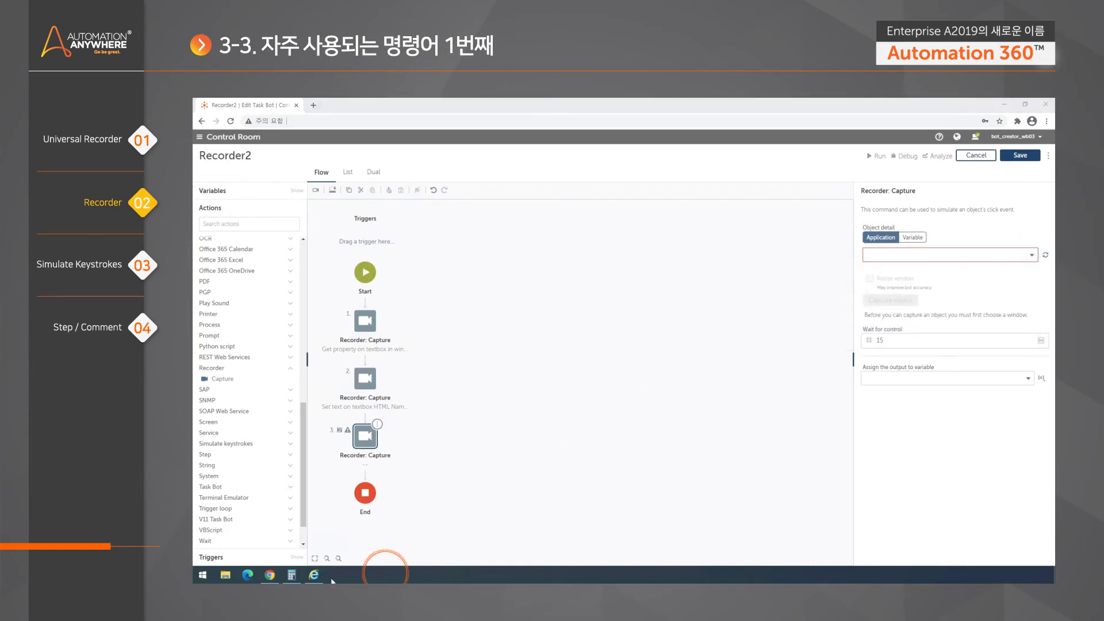
{"action": "mouse_move", "coordinate": [315, 578]}
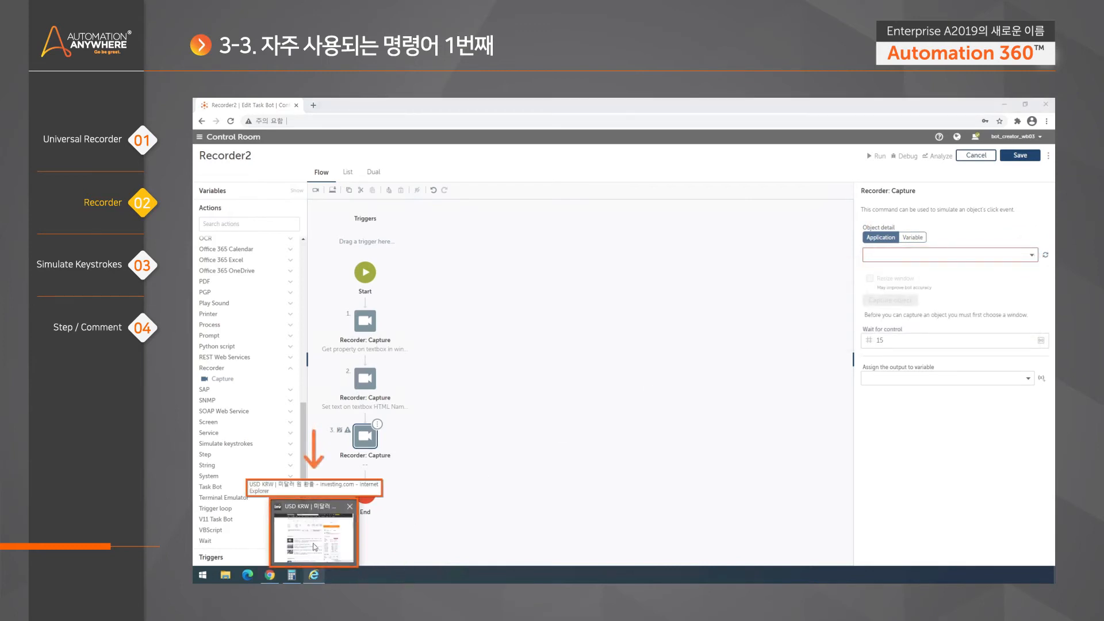
{"action": "mouse_move", "coordinate": [311, 526]}
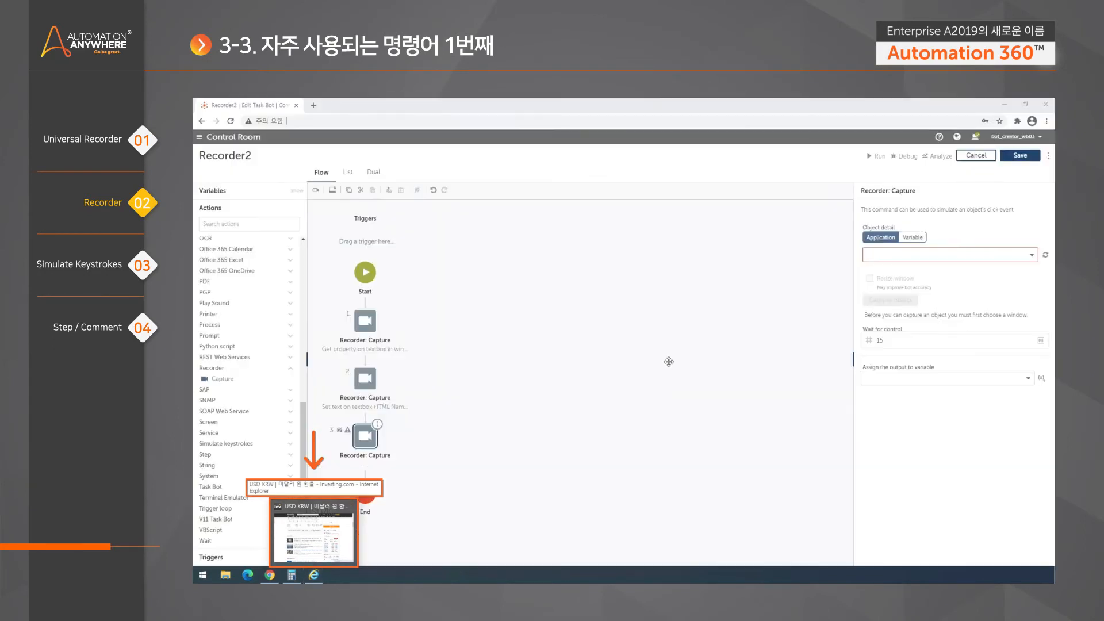
{"action": "left_click", "coordinate": [950, 255]}
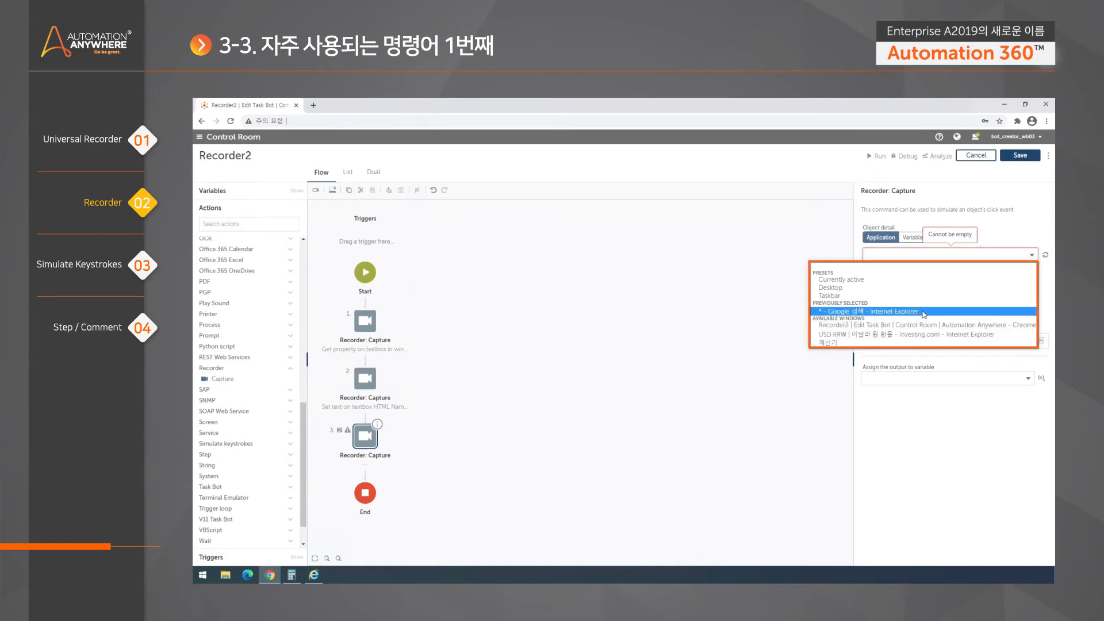
{"action": "left_click", "coordinate": [914, 335]}
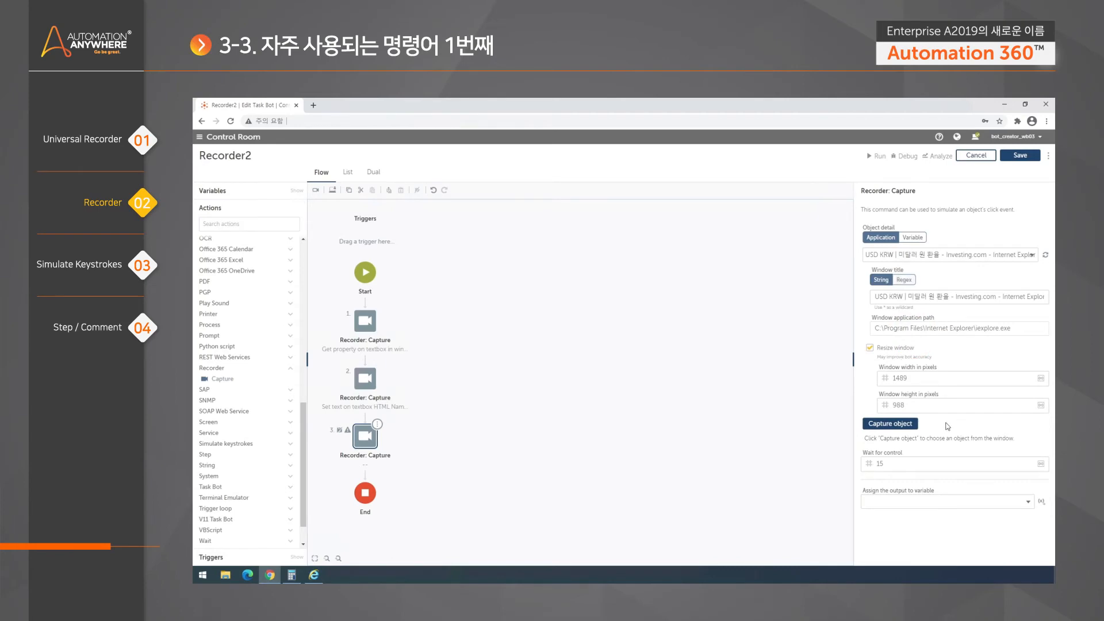
- Capture the Investing.com currency quotes table (Control Type TABLE) as the step's object
{"action": "left_click", "coordinate": [904, 430]}
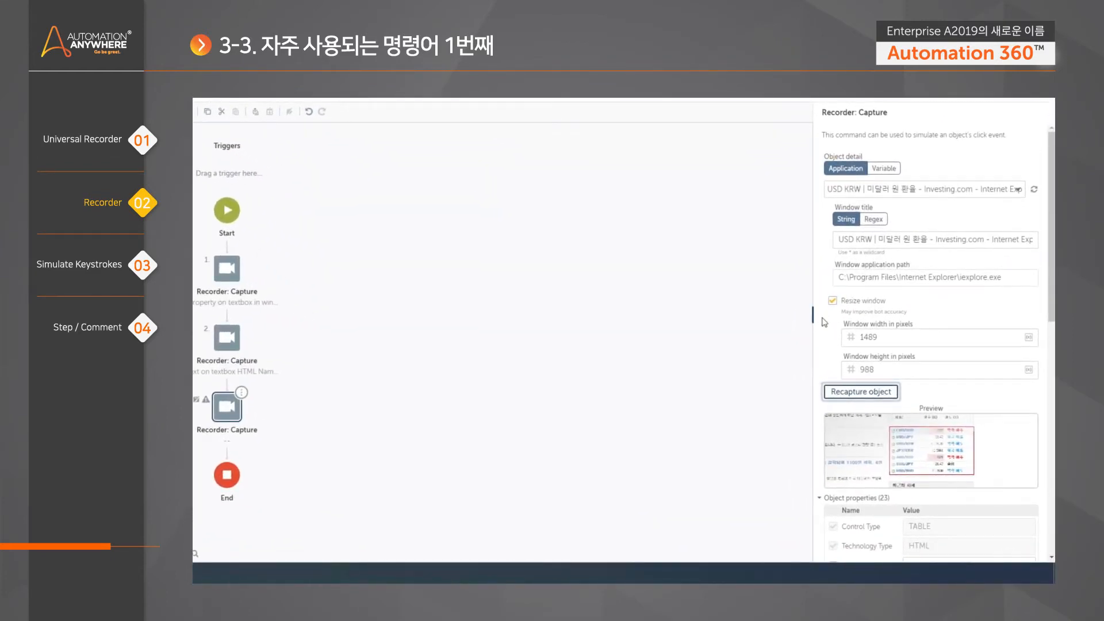
{"action": "scroll", "coordinate": [937, 345], "scroll_direction": "down", "scroll_amount": 2}
{"action": "scroll", "coordinate": [937, 345], "scroll_direction": "down", "scroll_amount": 1}
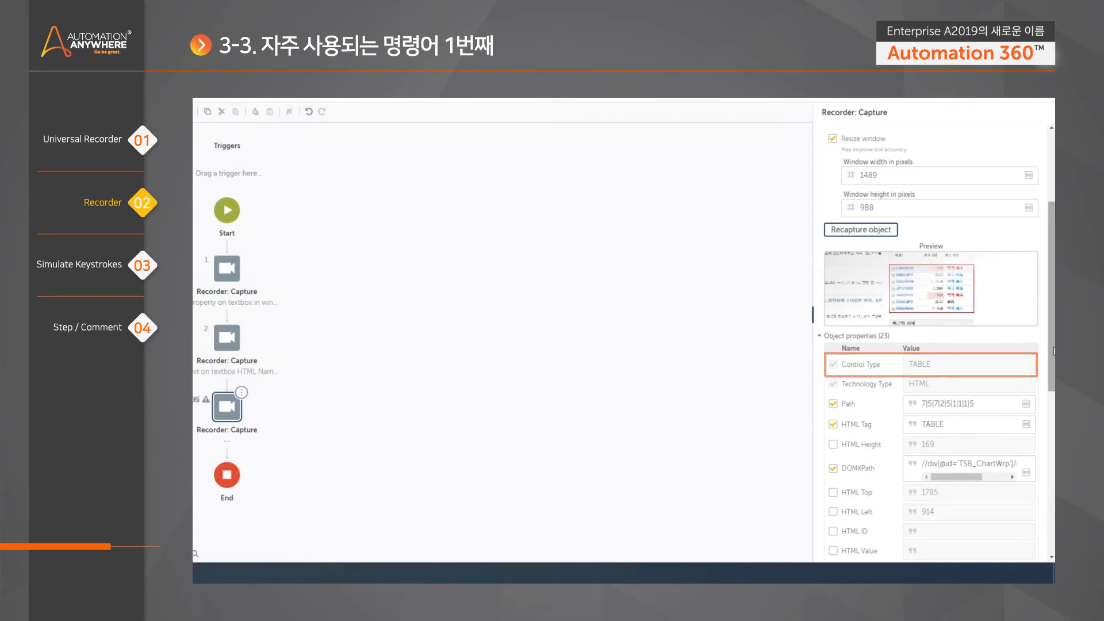
{"action": "scroll", "coordinate": [873, 362], "scroll_direction": "down", "scroll_amount": 2}
{"action": "scroll", "coordinate": [932, 345], "scroll_direction": "down", "scroll_amount": 5}
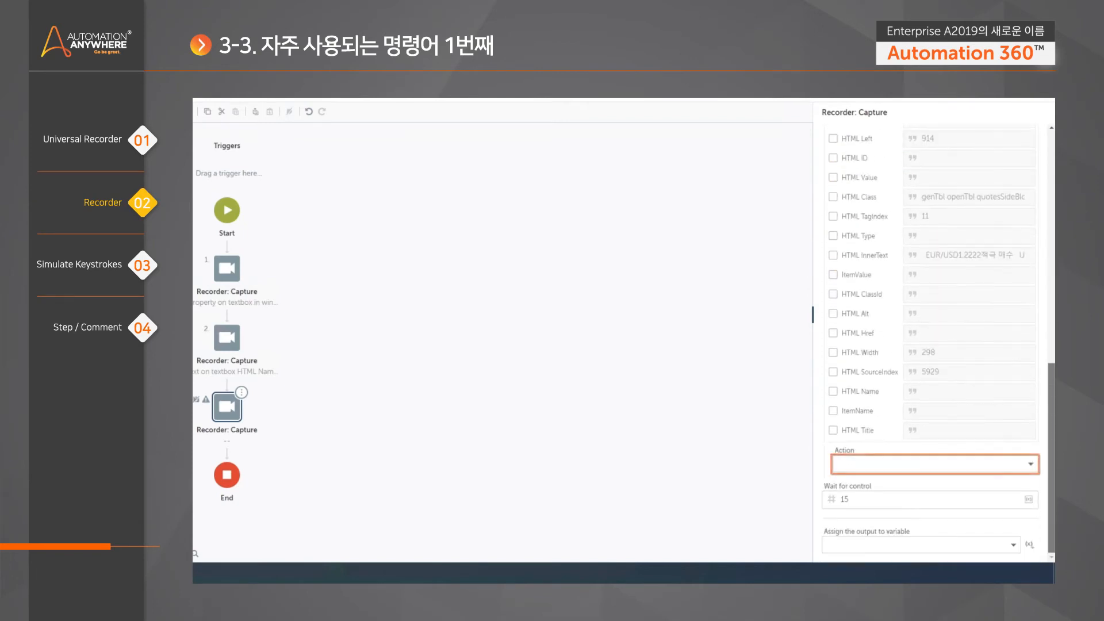
- Set the table Capture step's action to 'Get cell Text By Index'
{"action": "left_click", "coordinate": [1032, 467]}
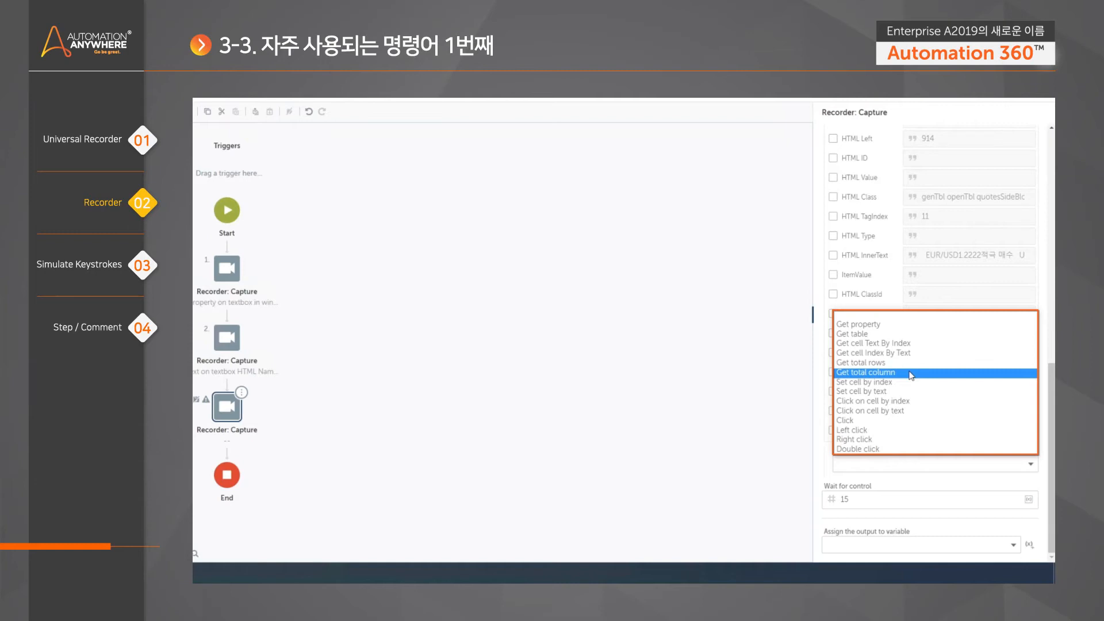
{"action": "left_click", "coordinate": [908, 346]}
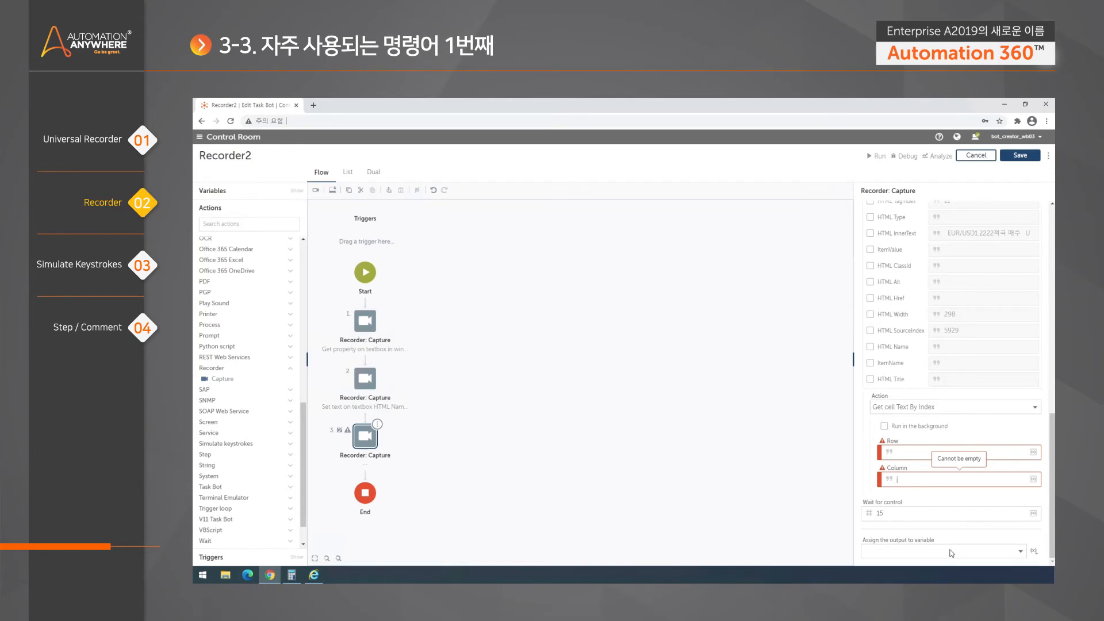
{"action": "left_click_drag", "start_coordinate": [1052, 431], "coordinate": [1052, 223]}
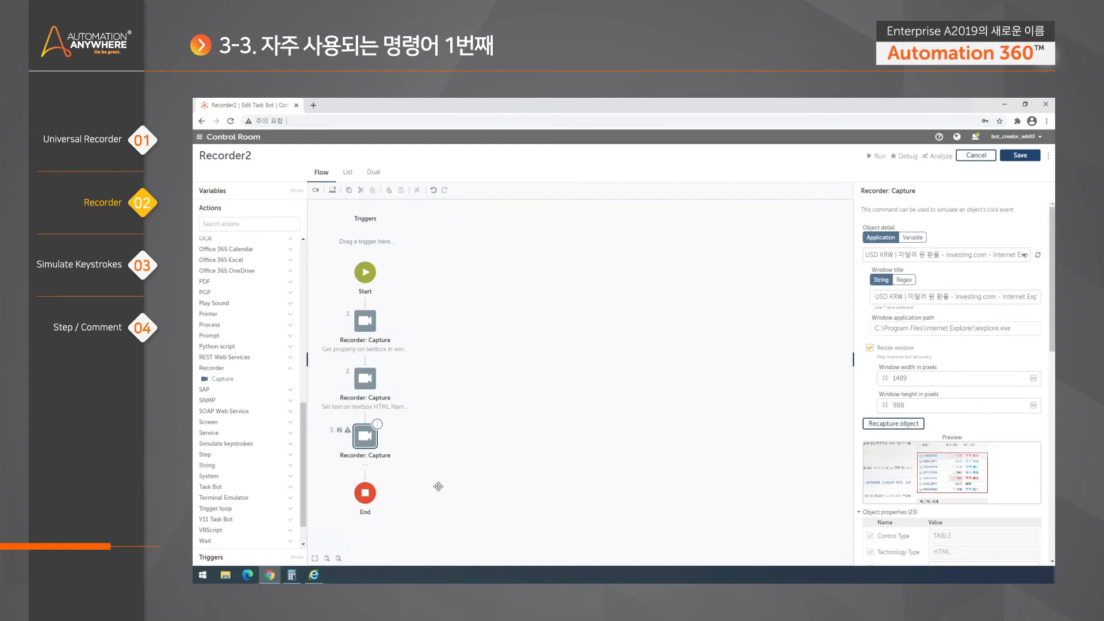
- Delete step 3, the table Capture step, from the flow
{"action": "left_click", "coordinate": [468, 443]}
{"action": "left_click", "coordinate": [379, 427]}
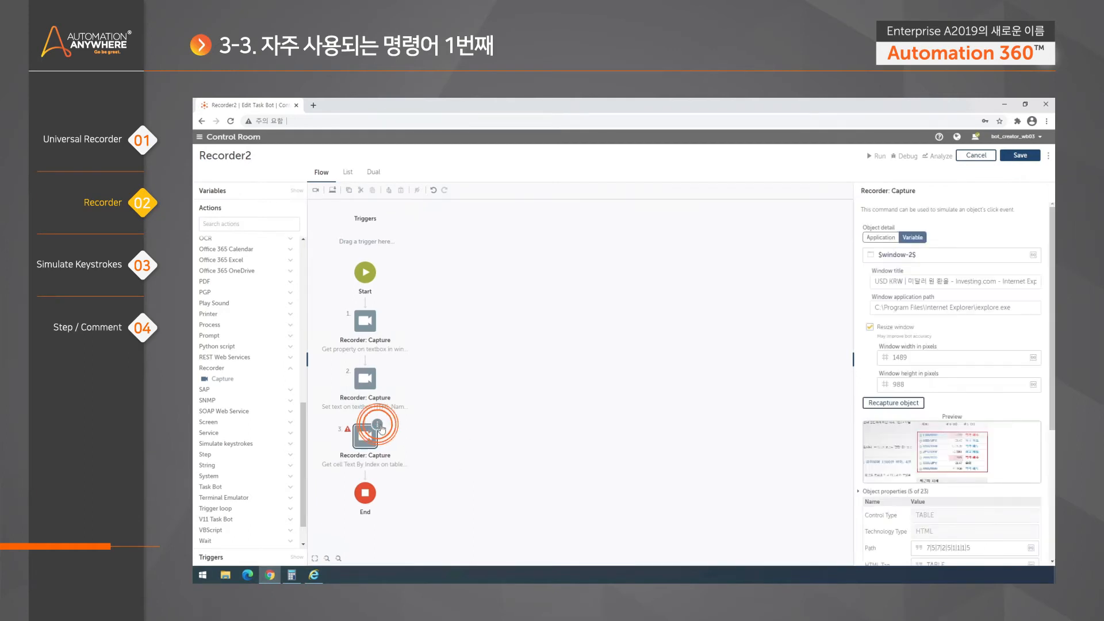
{"action": "left_click", "coordinate": [431, 433]}
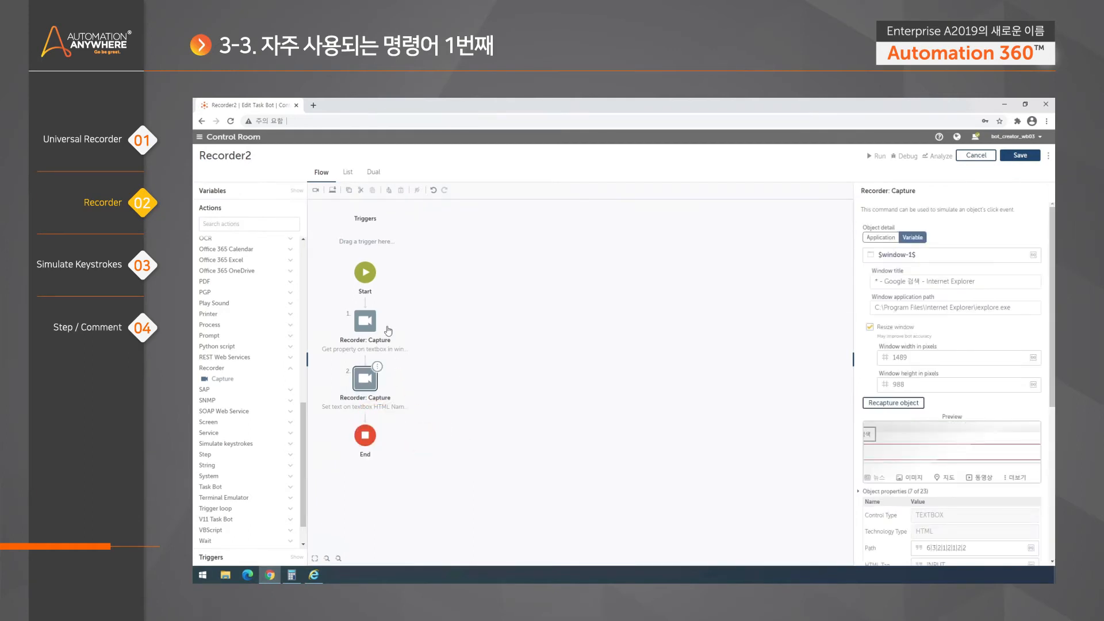
- Check the converted 1095.30 value and search box on the Google results page
{"action": "left_click", "coordinate": [314, 575]}
{"action": "left_click", "coordinate": [207, 119]}
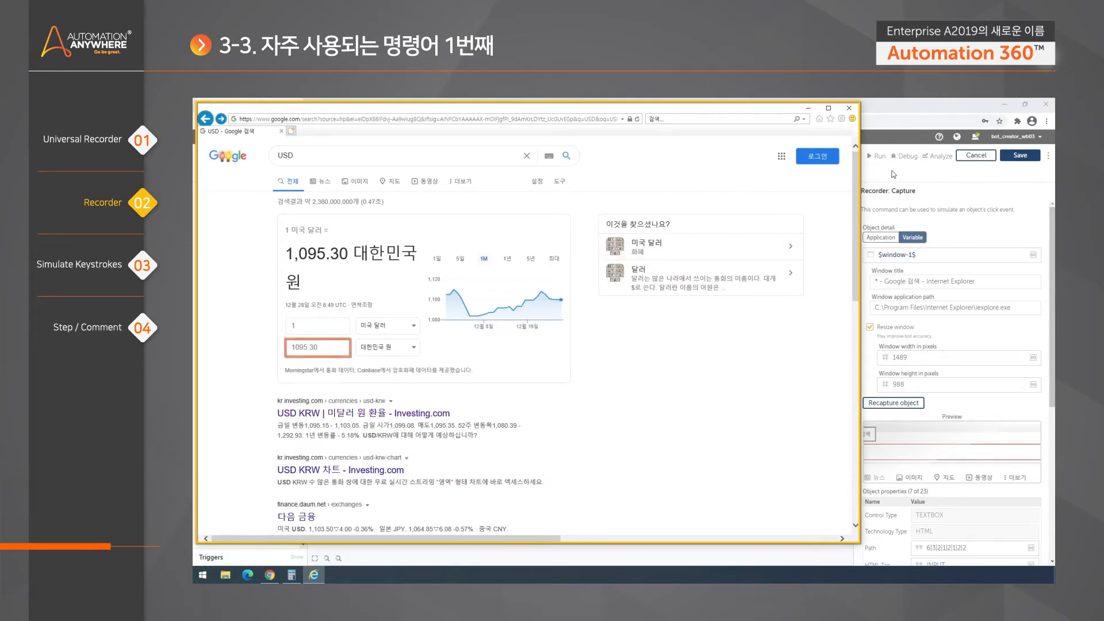
{"action": "left_click", "coordinate": [322, 349]}
{"action": "left_click", "coordinate": [322, 349]}
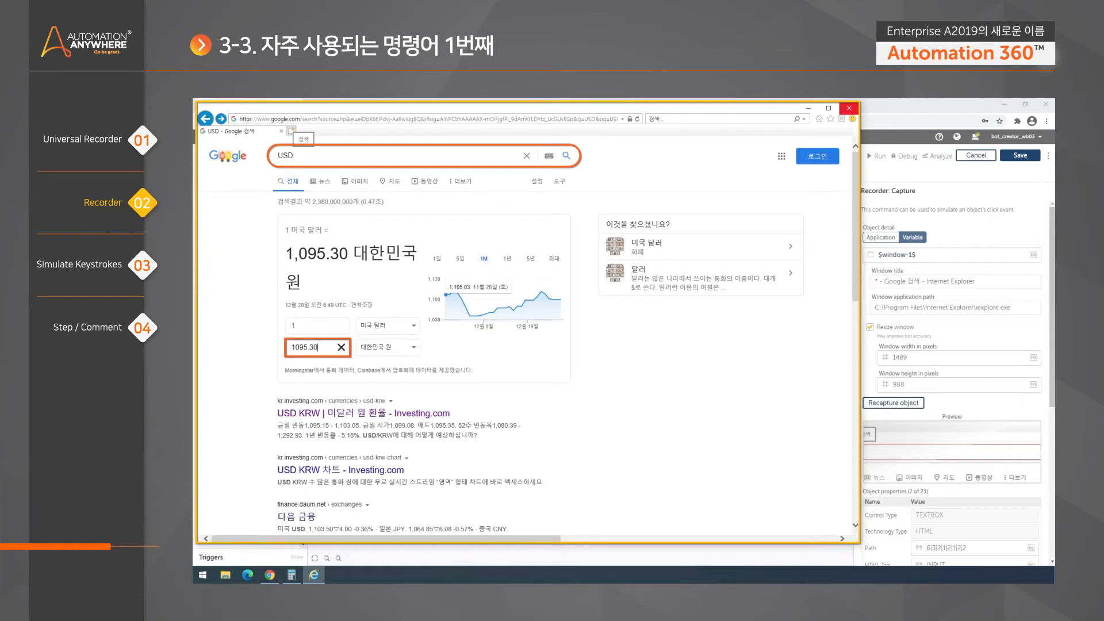
{"action": "left_click", "coordinate": [294, 155]}
{"action": "left_click", "coordinate": [256, 218]}
{"action": "left_click", "coordinate": [906, 106]}
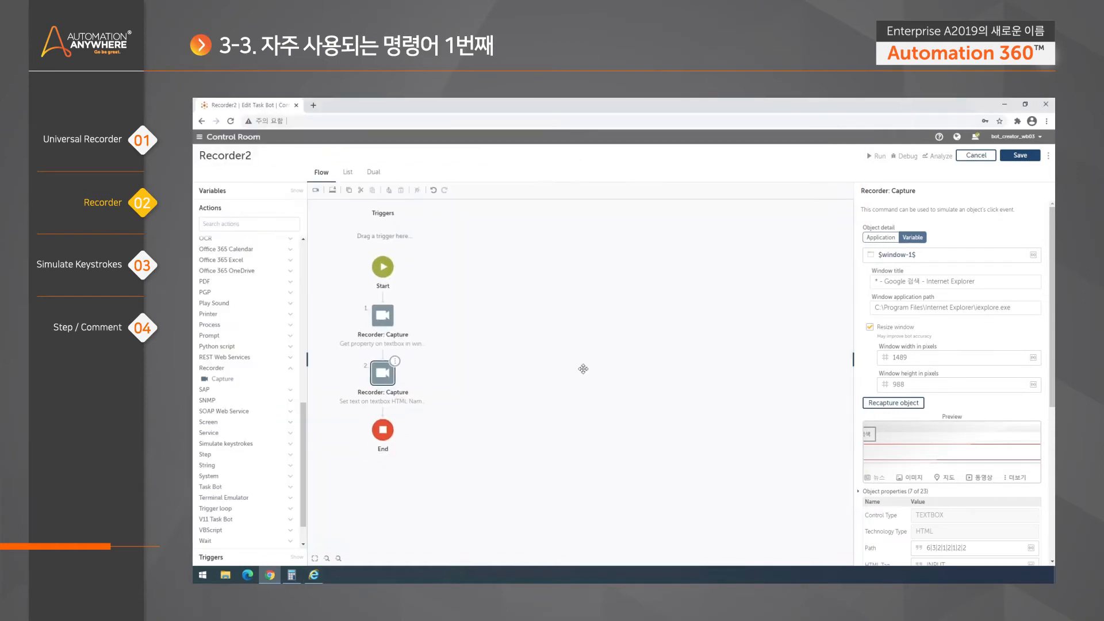
- Add a Message box after step 1 whose message is the $USD$ variable
{"action": "left_click", "coordinate": [394, 314]}
{"action": "left_click", "coordinate": [241, 223]}
{"action": "type", "text": "mess"}
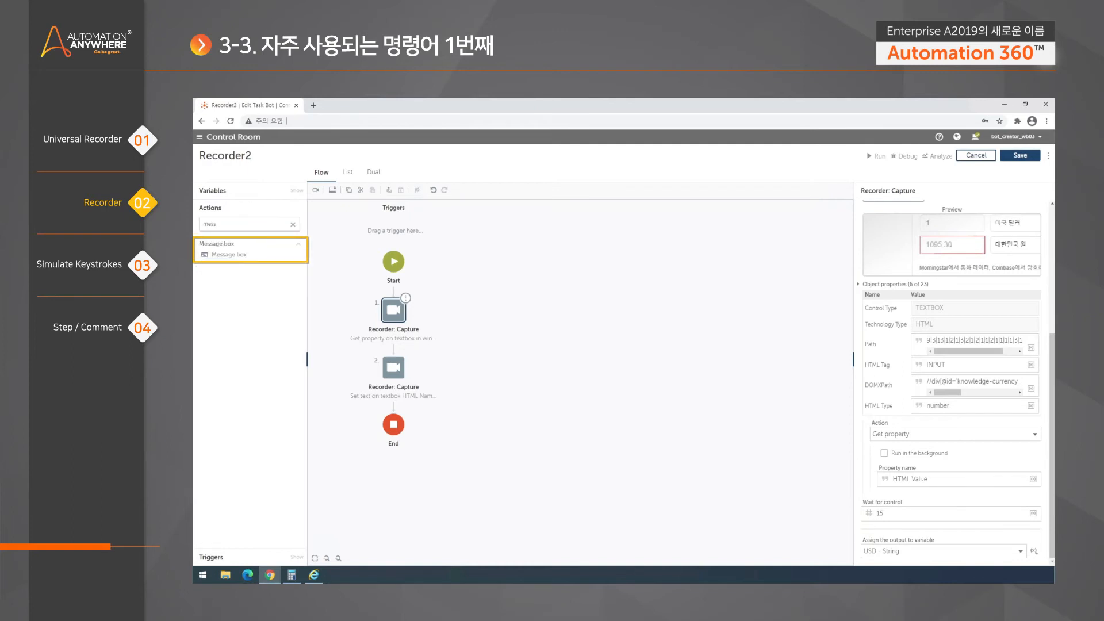
{"action": "left_click_drag", "start_coordinate": [251, 254], "coordinate": [393, 348]}
{"action": "left_click", "coordinate": [947, 265]}
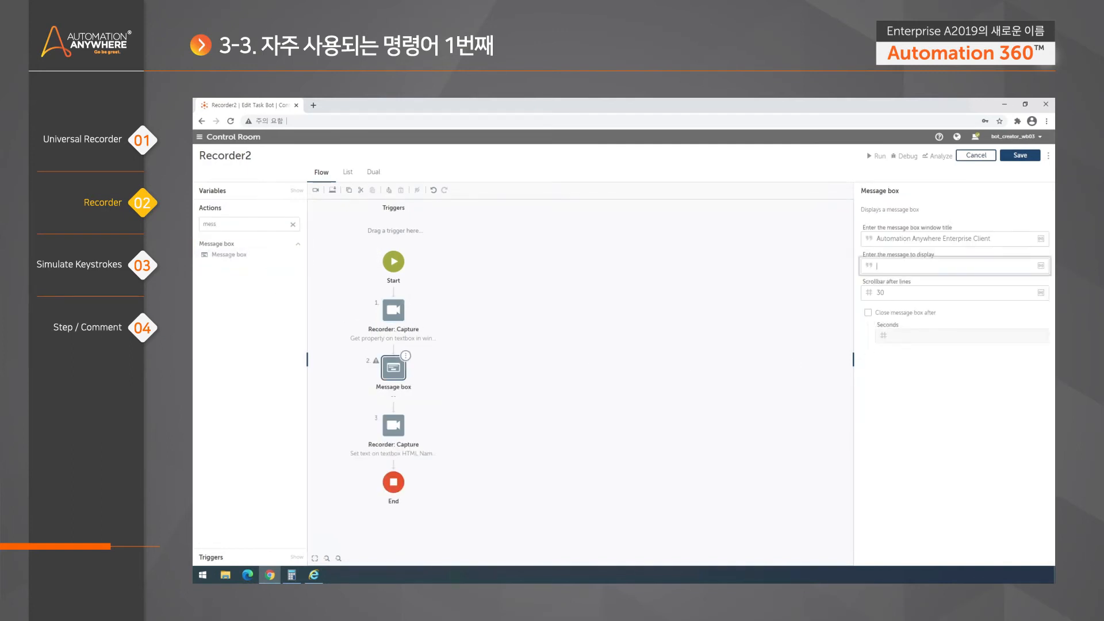
{"action": "left_click", "coordinate": [1041, 266]}
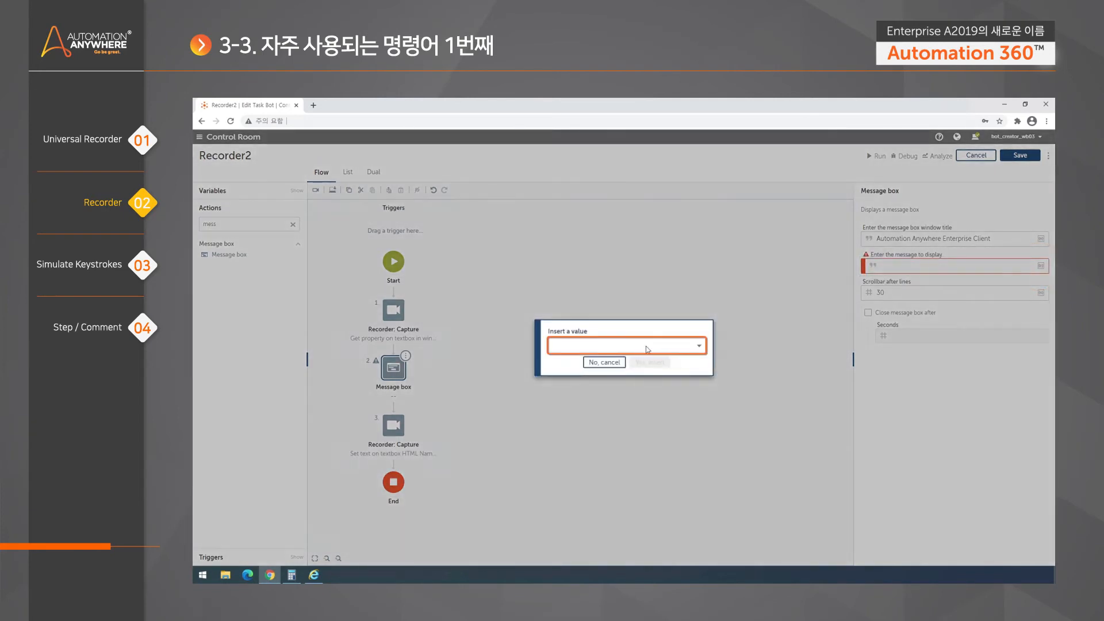
{"action": "left_click", "coordinate": [648, 348]}
{"action": "left_click", "coordinate": [617, 379]}
{"action": "left_click", "coordinate": [642, 363]}
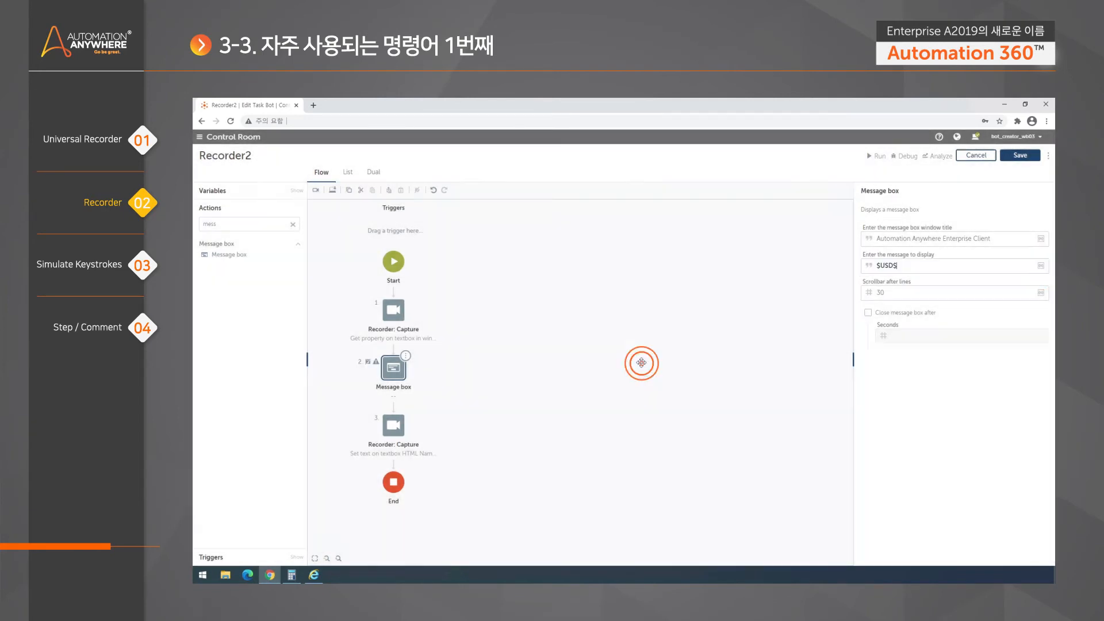
{"action": "left_click", "coordinate": [616, 345]}
{"action": "left_click", "coordinate": [402, 316]}
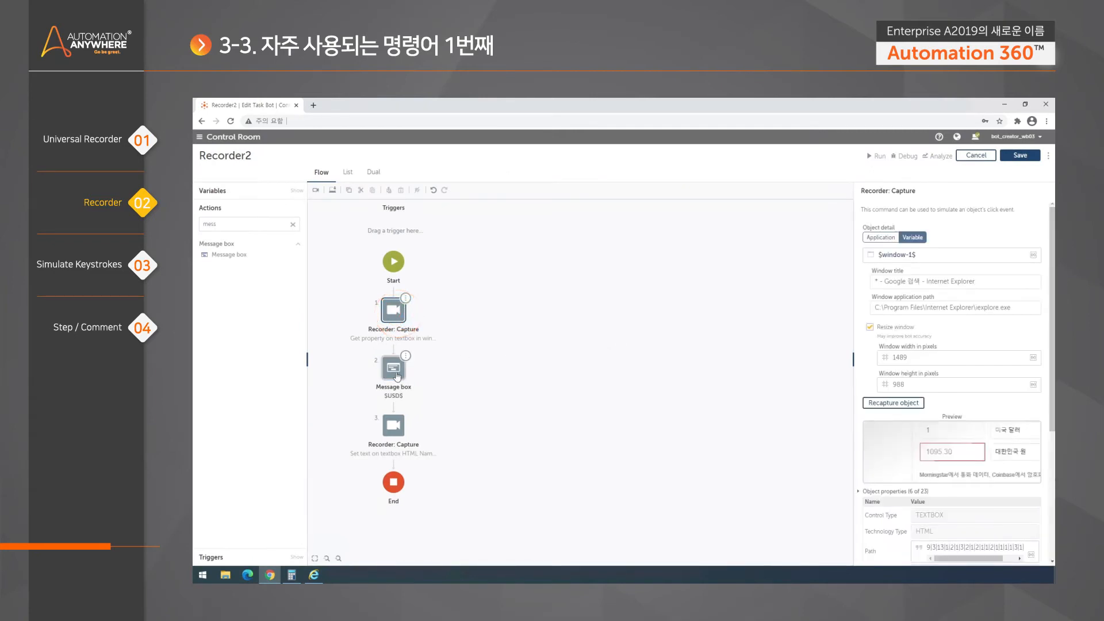
- Inspect each step: HTML Value stored in USD, Message box showing $USD$, keystrokes JPY
{"action": "left_click", "coordinate": [394, 368]}
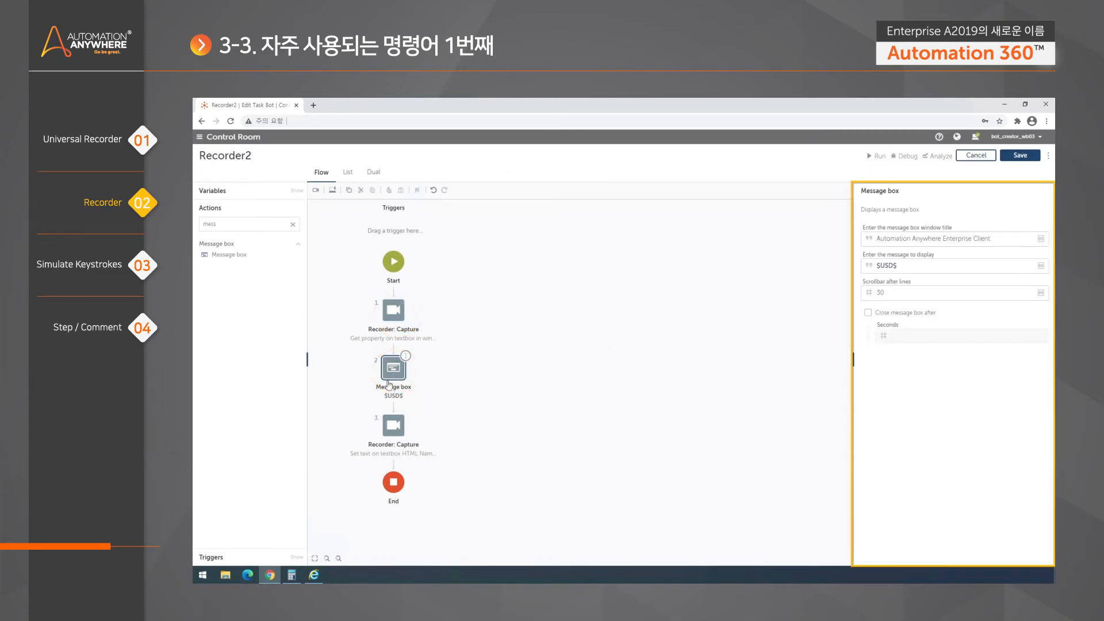
{"action": "left_click", "coordinate": [402, 320]}
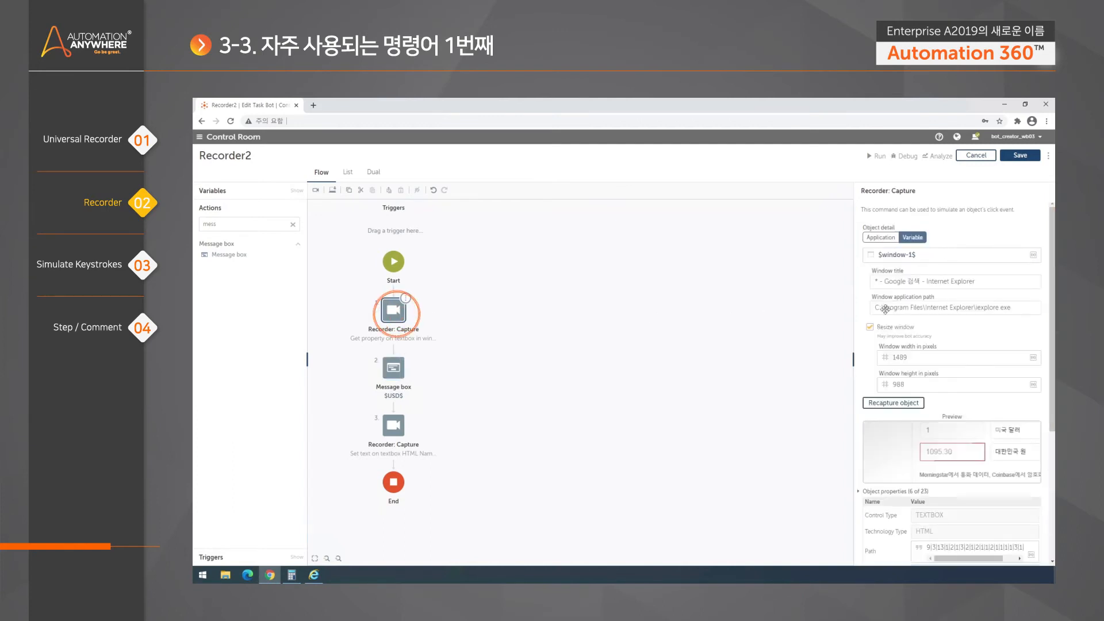
{"action": "scroll", "coordinate": [920, 403], "scroll_direction": "down", "scroll_amount": 5}
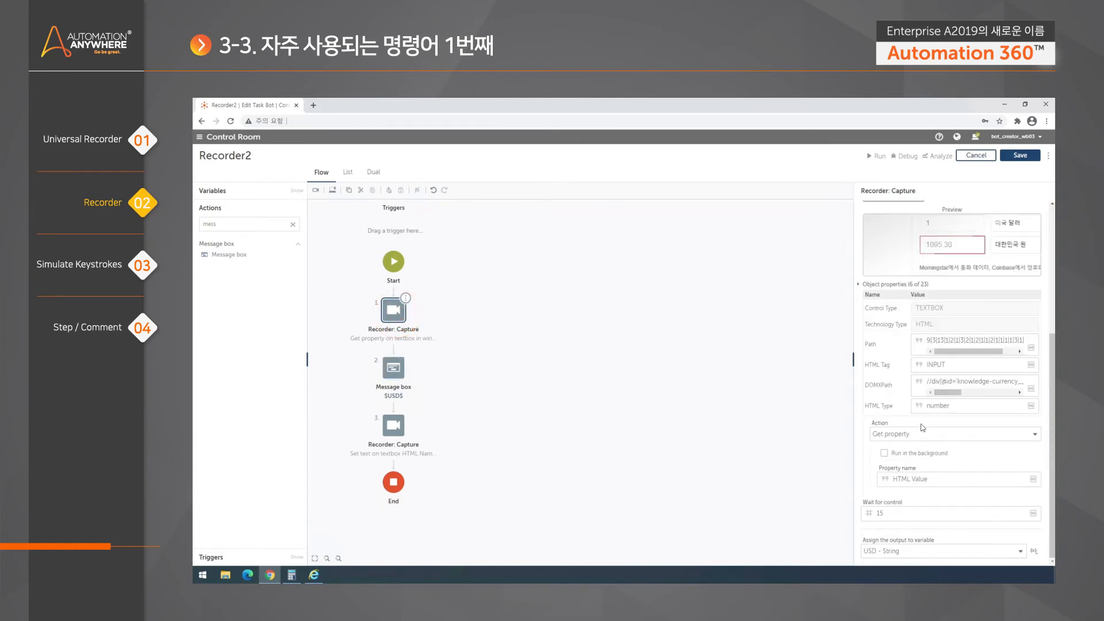
{"action": "left_click_drag", "start_coordinate": [928, 479], "coordinate": [886, 479]}
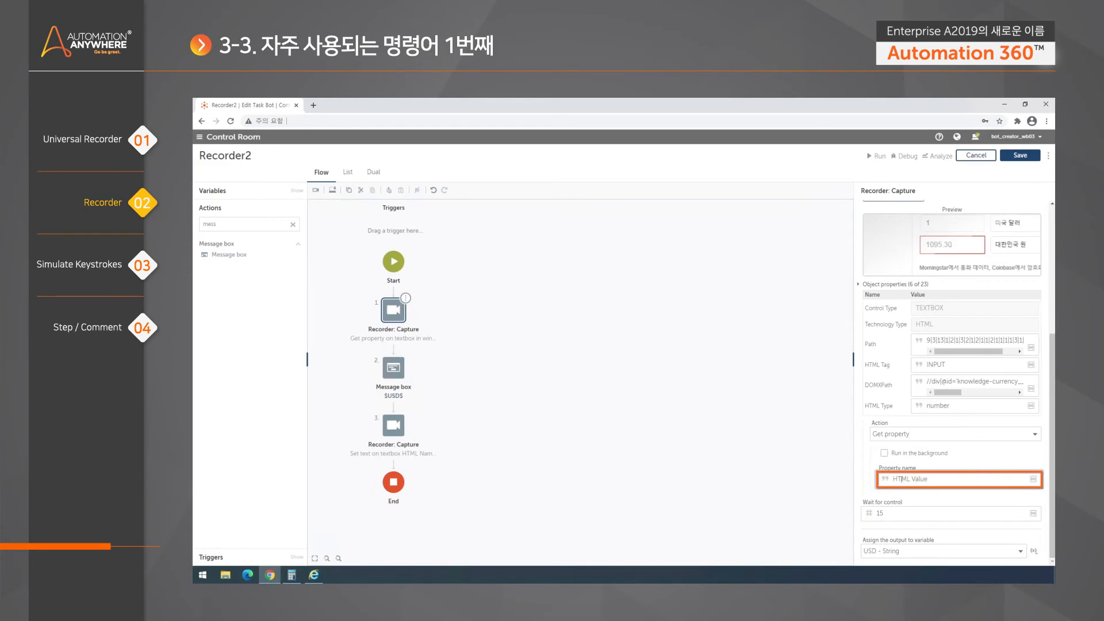
{"action": "left_click", "coordinate": [906, 479]}
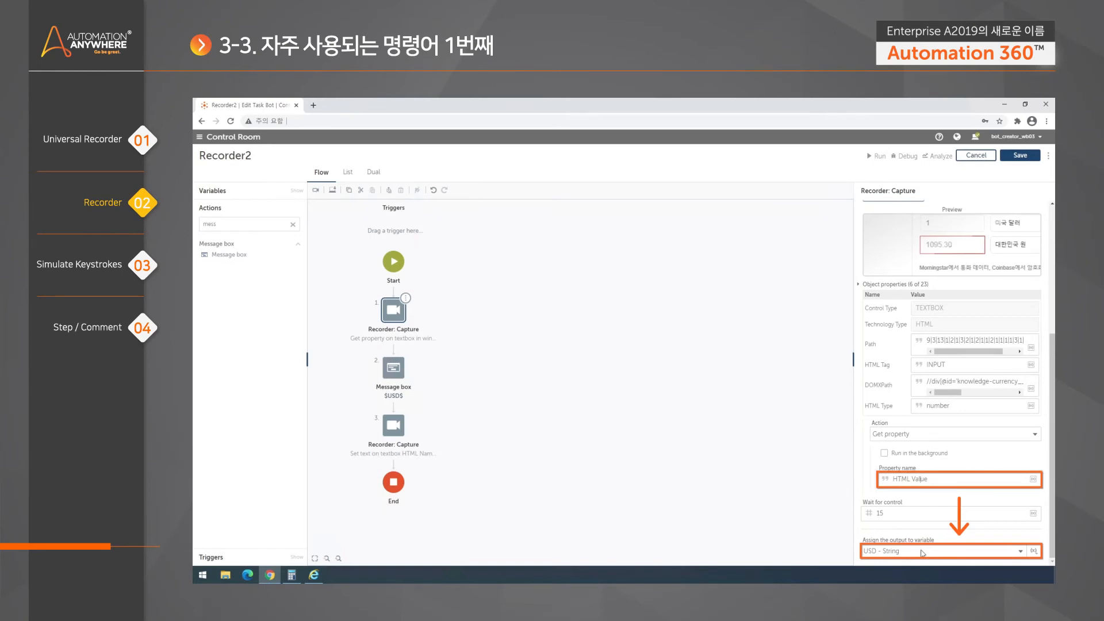
{"action": "left_click", "coordinate": [396, 377]}
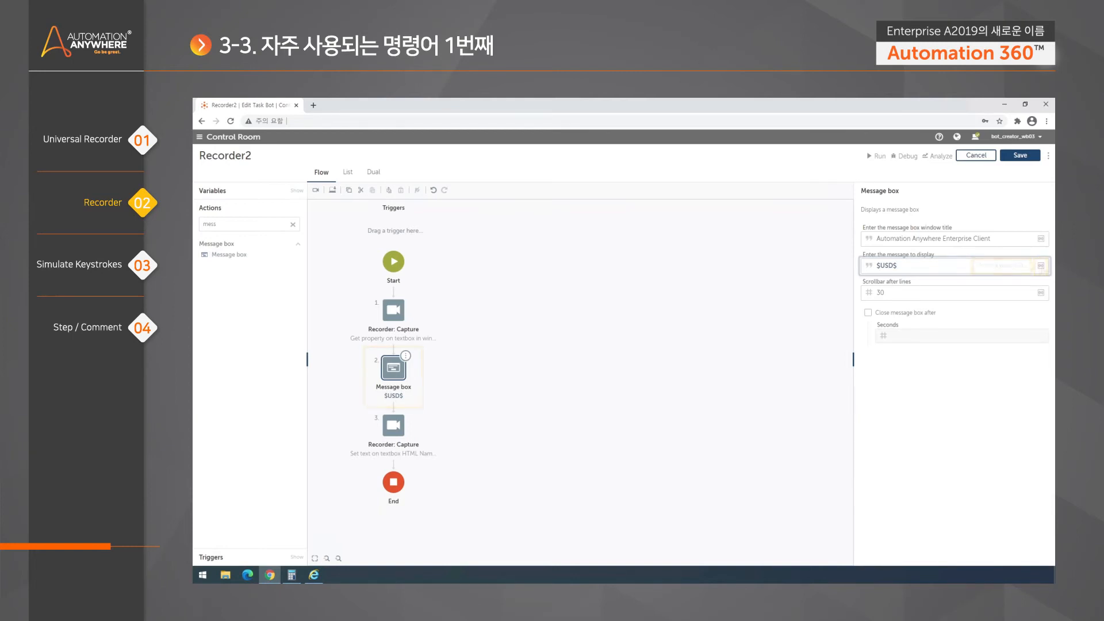
{"action": "left_click", "coordinate": [405, 429]}
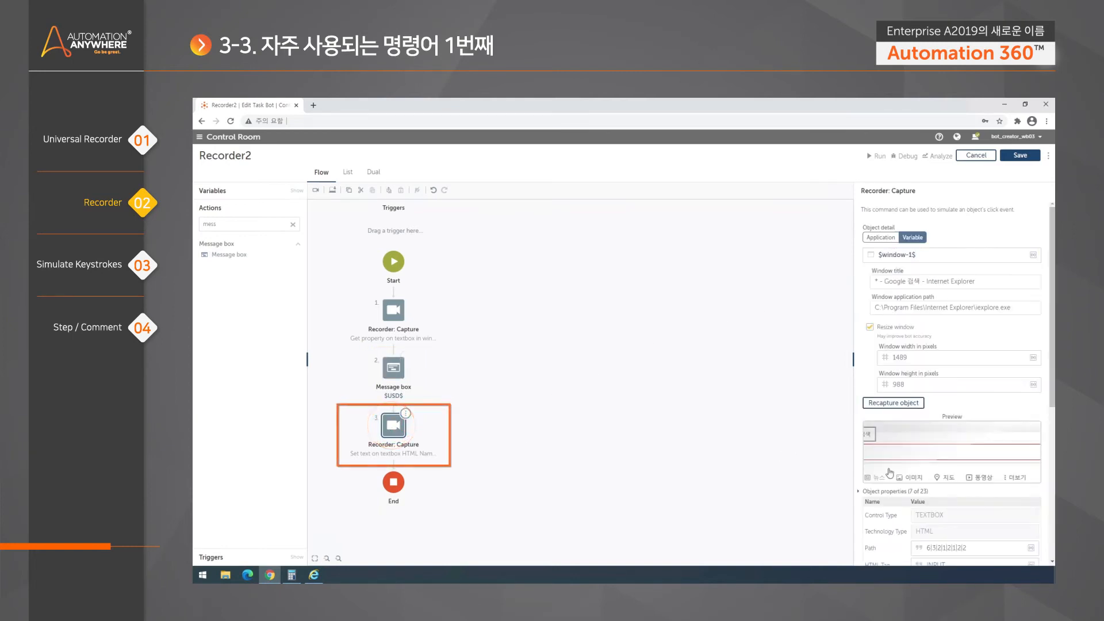
{"action": "scroll", "coordinate": [1053, 376], "scroll_direction": "down", "scroll_amount": 5}
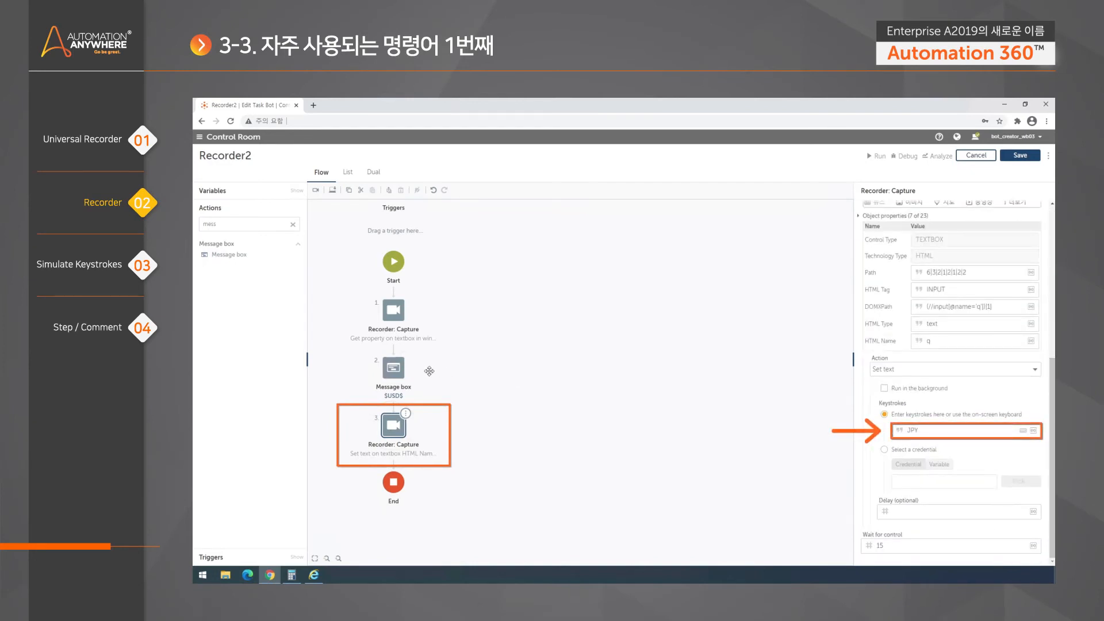
{"action": "left_click", "coordinate": [519, 345]}
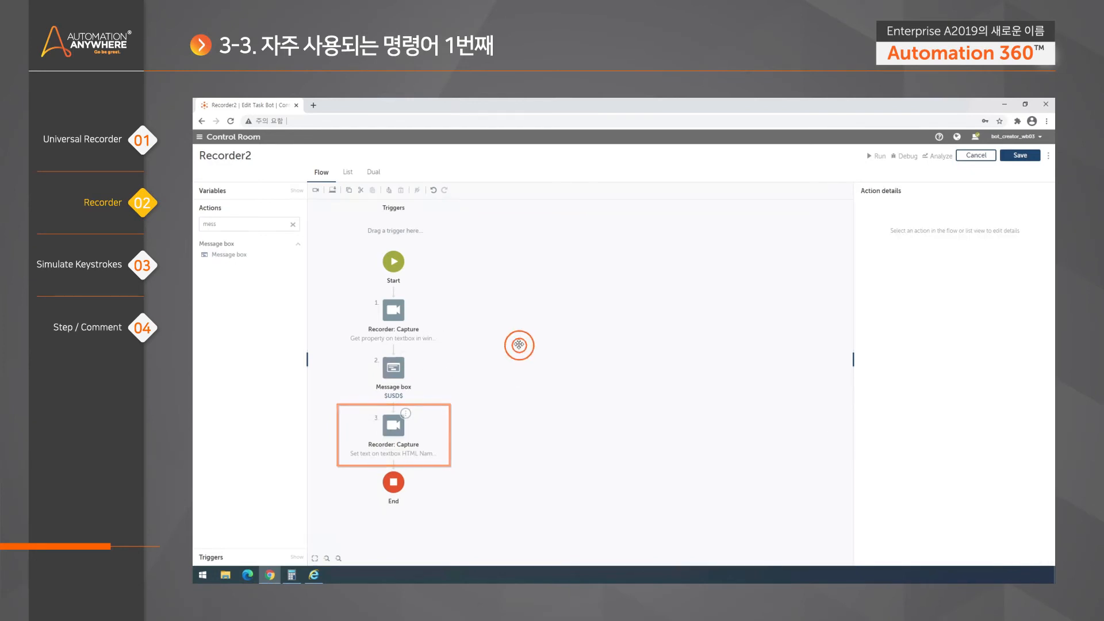
{"action": "left_click", "coordinate": [403, 317]}
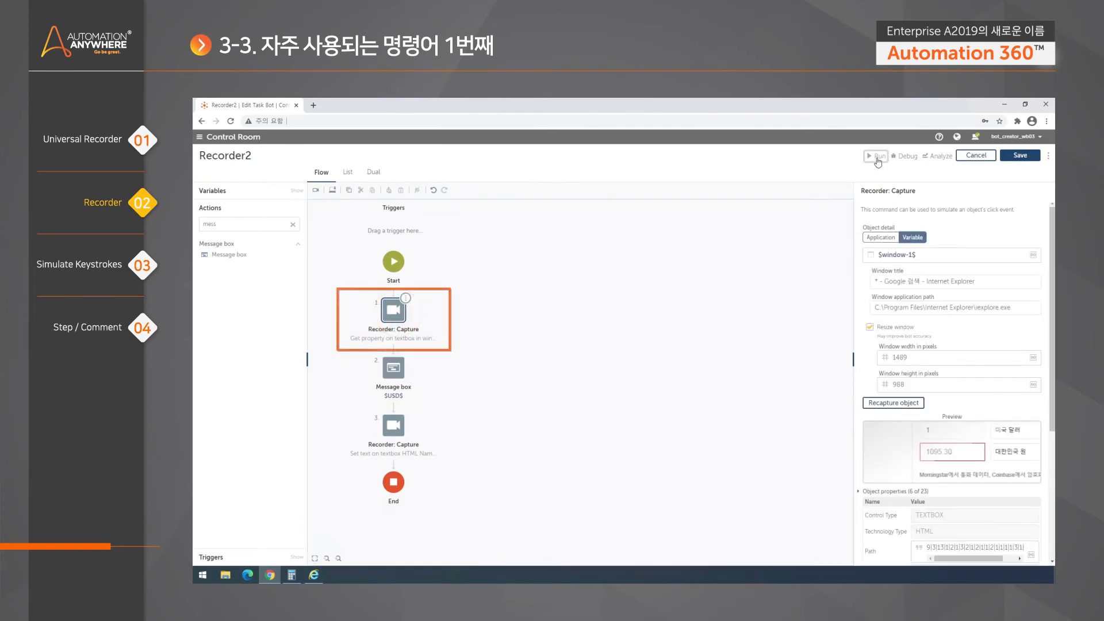
- Run Recorder2, then close its 1095.30 rate message and the success notice
{"action": "left_click", "coordinate": [877, 156]}
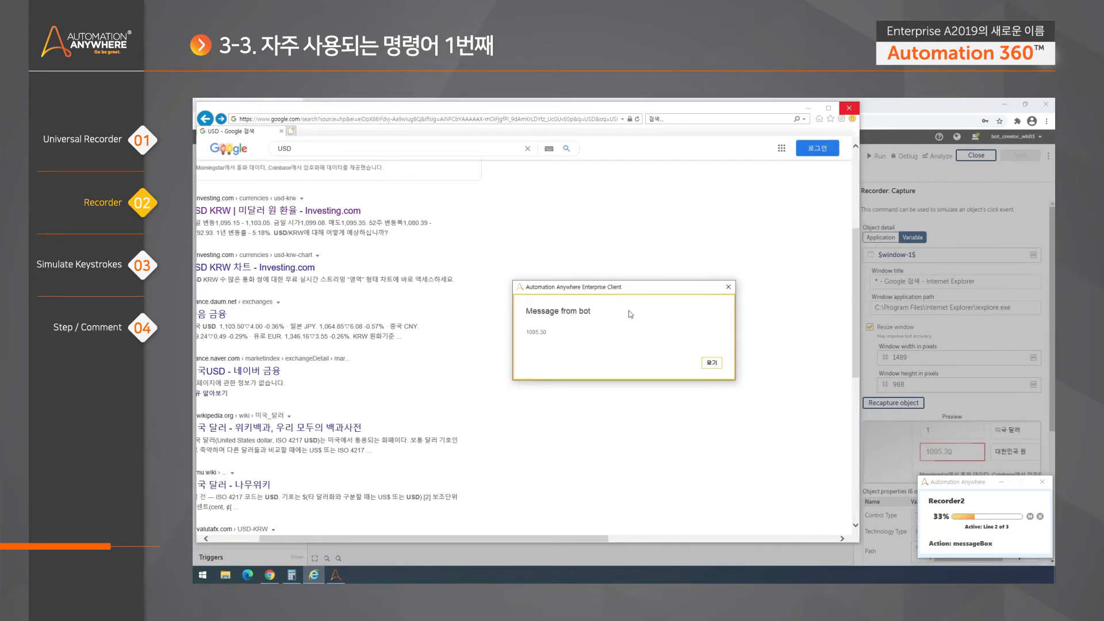
{"action": "left_click_drag", "start_coordinate": [662, 289], "coordinate": [796, 266]}
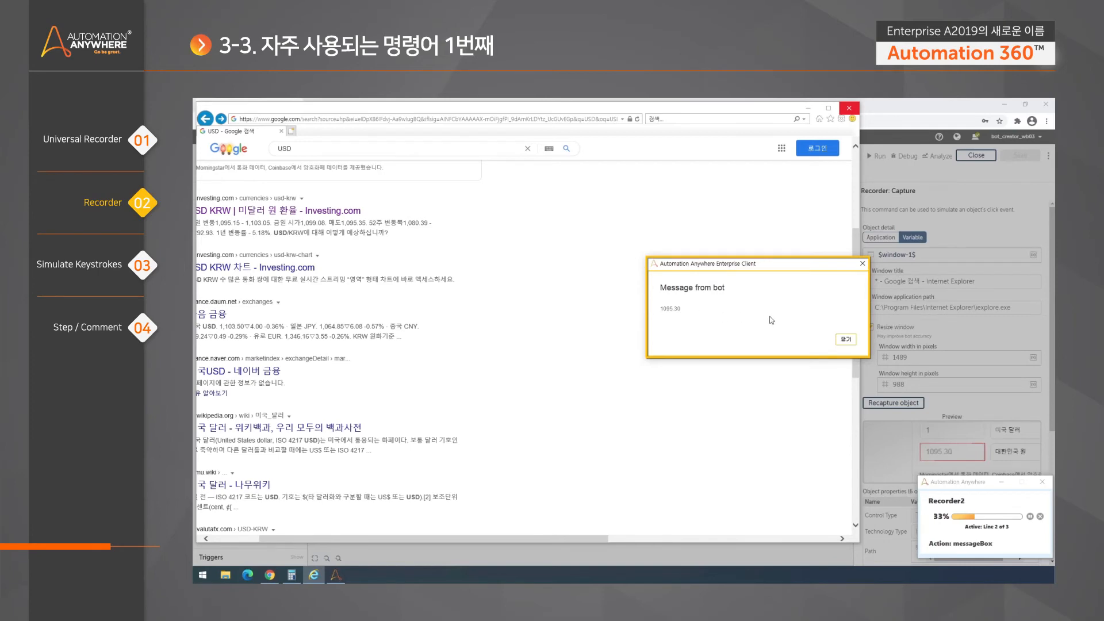
{"action": "left_click", "coordinate": [844, 340]}
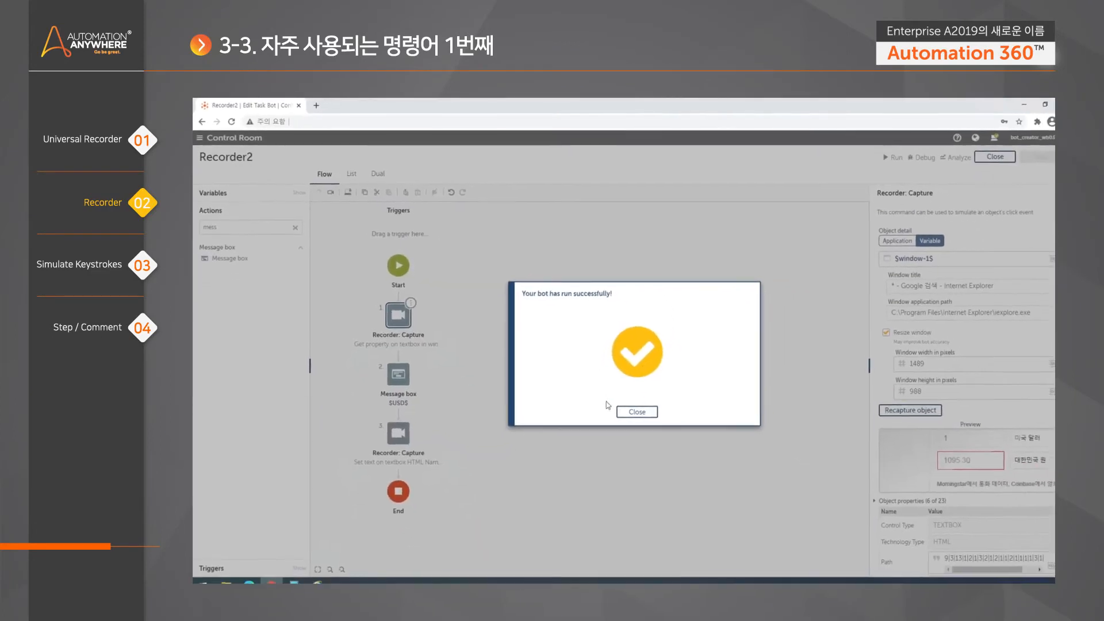
{"action": "left_click", "coordinate": [637, 412]}
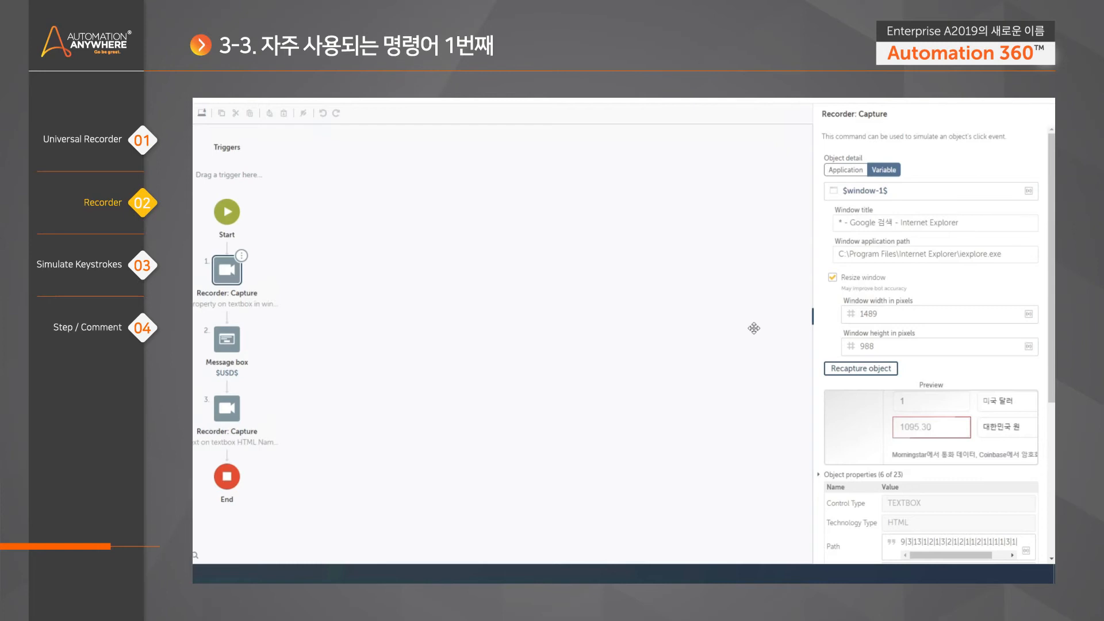
- Select the HTML Value text in the capture step's property name field
{"action": "left_click_drag", "start_coordinate": [1051, 343], "coordinate": [1051, 498]}
{"action": "double_click", "coordinate": [893, 461]}
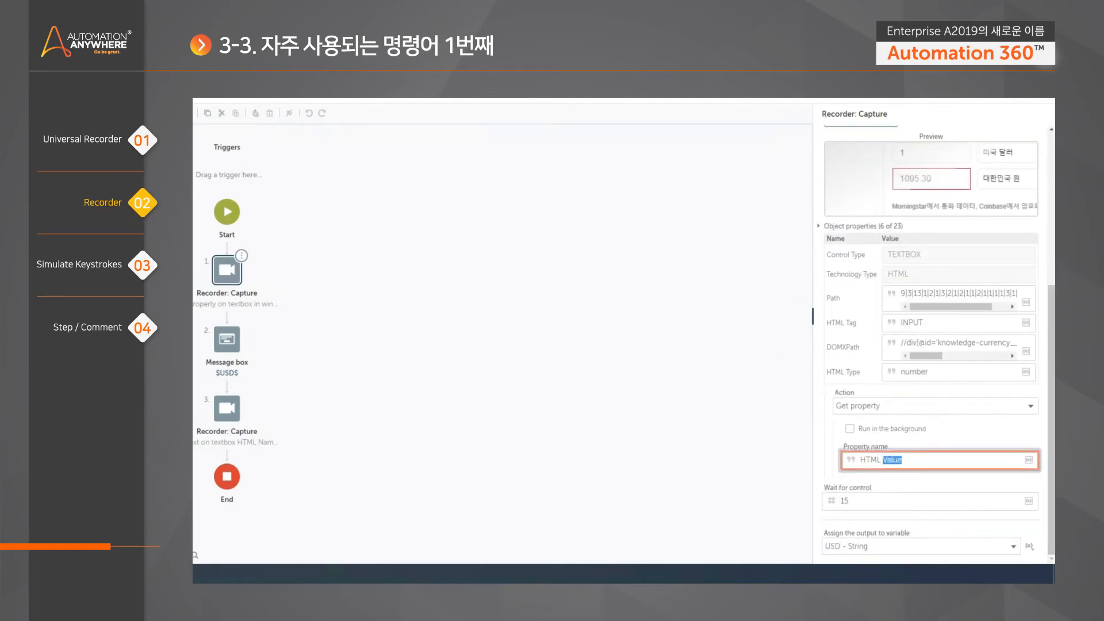
{"action": "left_click", "coordinate": [893, 460]}
{"action": "left_click_drag", "start_coordinate": [902, 460], "coordinate": [855, 464]}
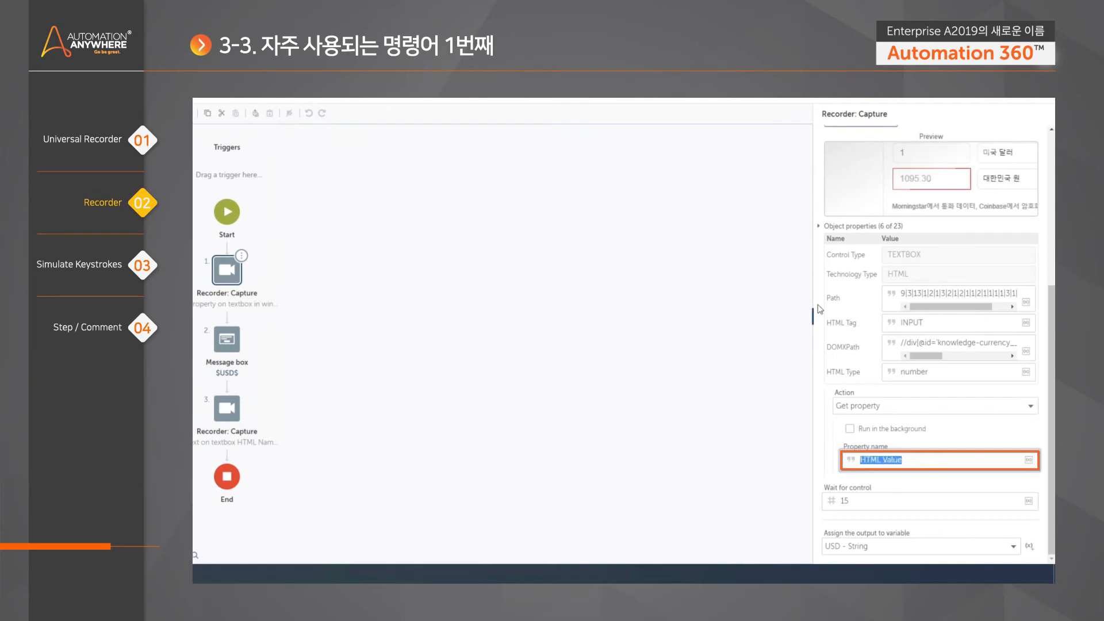
- Expand all 23 object properties and copy the HTML Value property label
{"action": "left_click", "coordinate": [819, 226]}
{"action": "left_click_drag", "start_coordinate": [1053, 359], "coordinate": [1052, 495]}
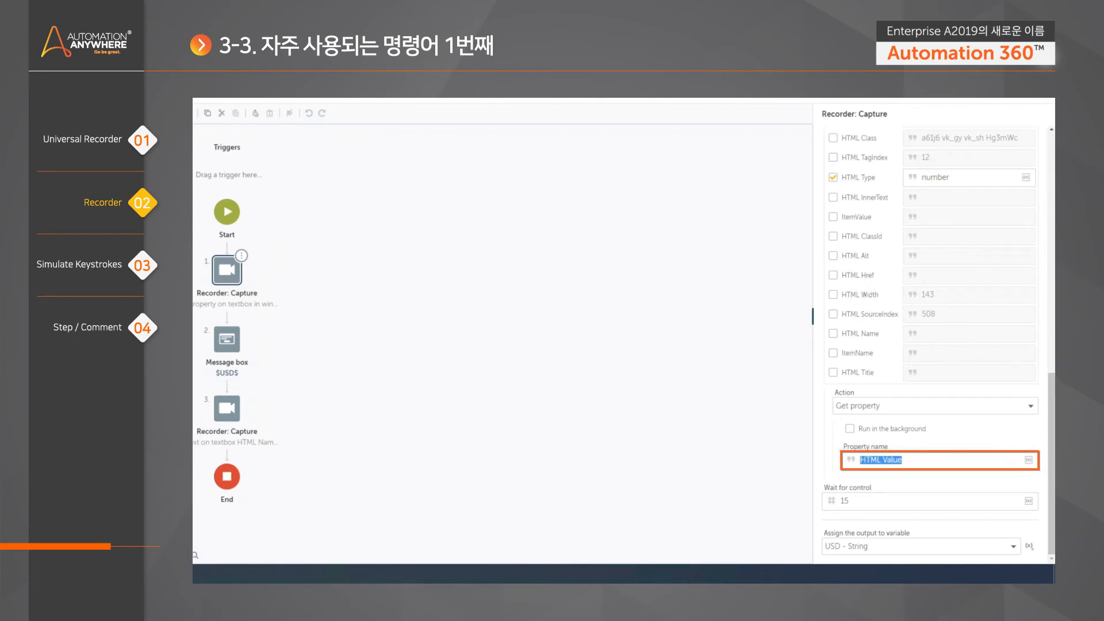
{"action": "left_click_drag", "start_coordinate": [1053, 393], "coordinate": [1053, 340]}
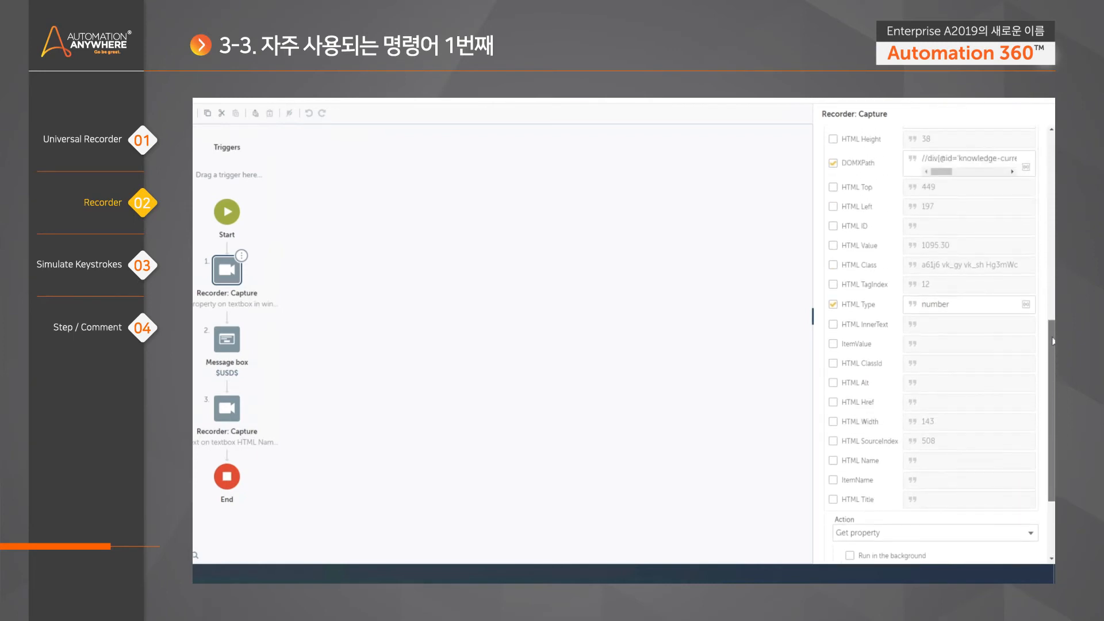
{"action": "left_click_drag", "start_coordinate": [878, 248], "coordinate": [842, 246]}
{"action": "right_click", "coordinate": [851, 245]}
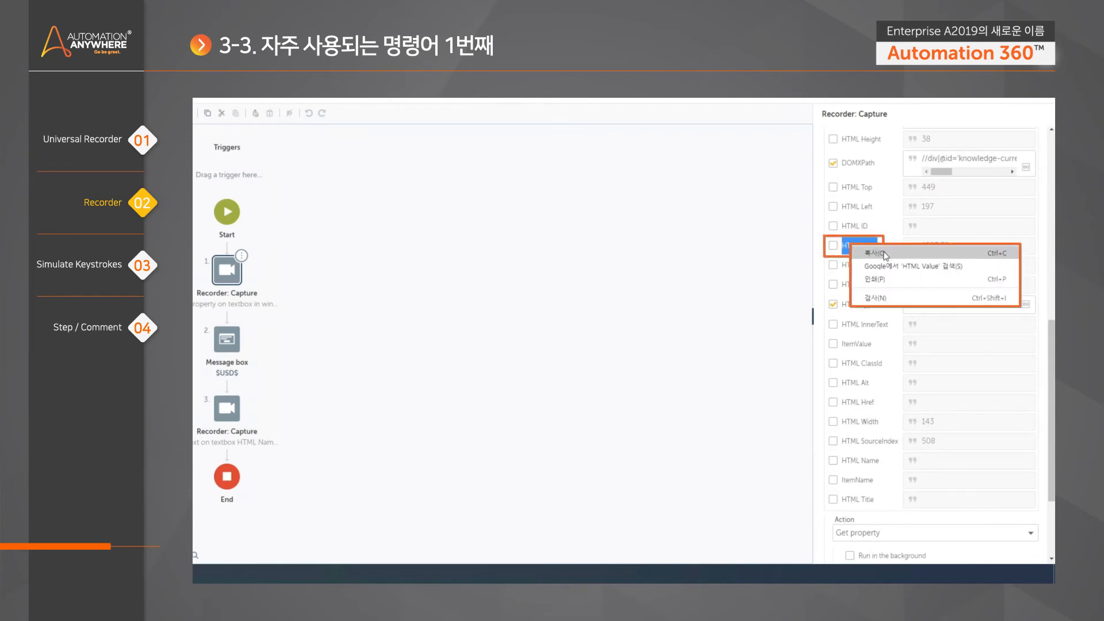
{"action": "left_click", "coordinate": [885, 252]}
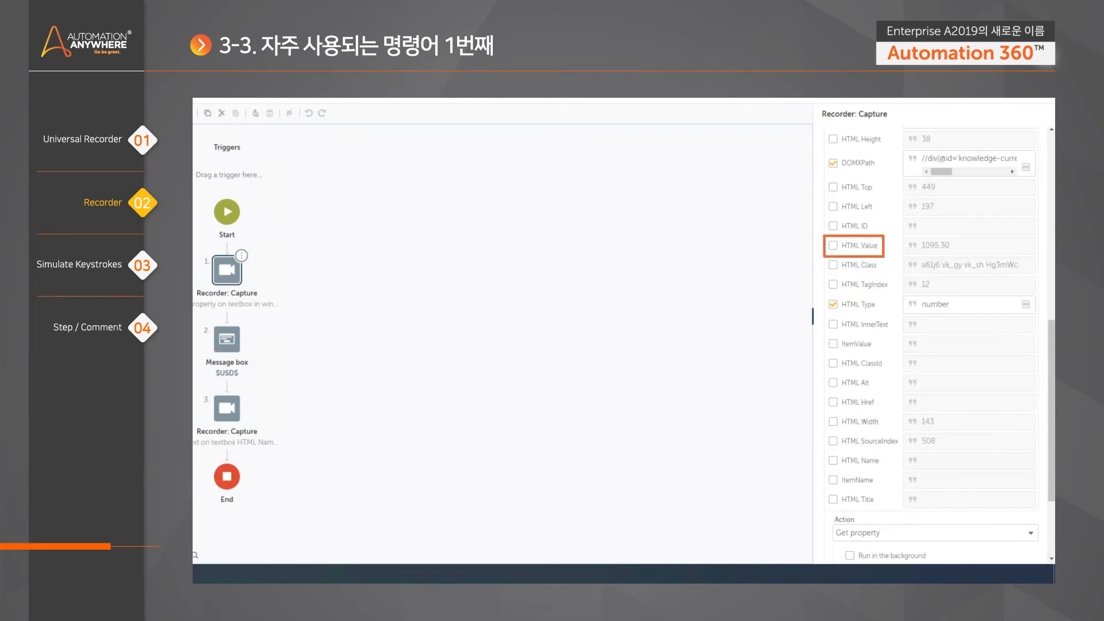
{"action": "left_click_drag", "start_coordinate": [1052, 357], "coordinate": [1052, 411]}
{"action": "left_click", "coordinate": [933, 460]}
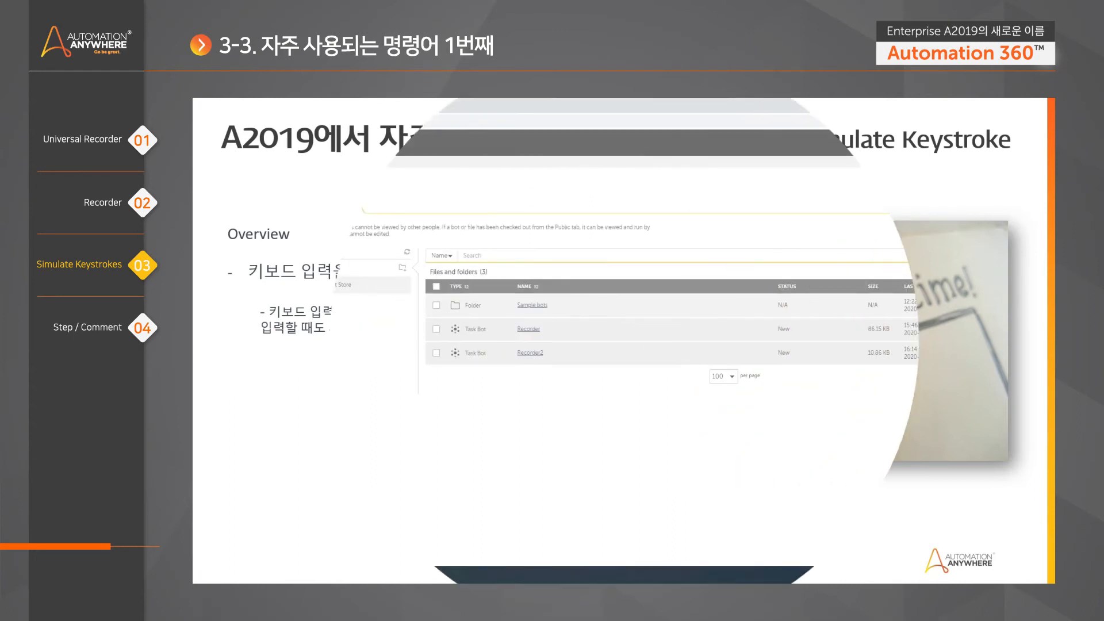
- Create the KeyStroke task bot and search the actions for 'keyst'
{"action": "left_click", "coordinate": [966, 271]}
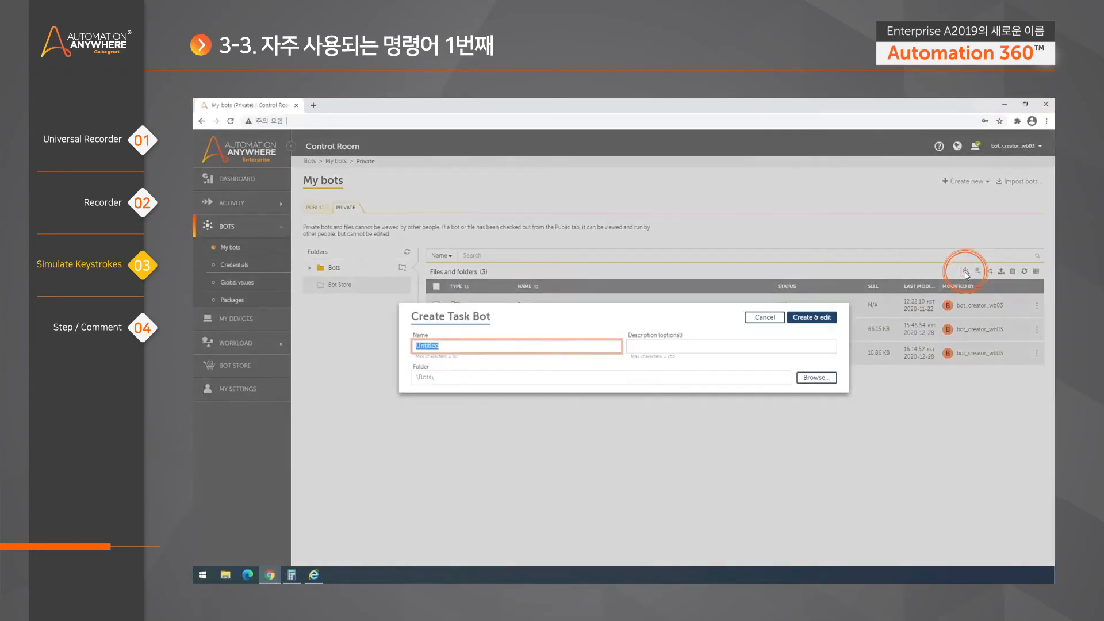
{"action": "type", "text": "KeyStroke"}
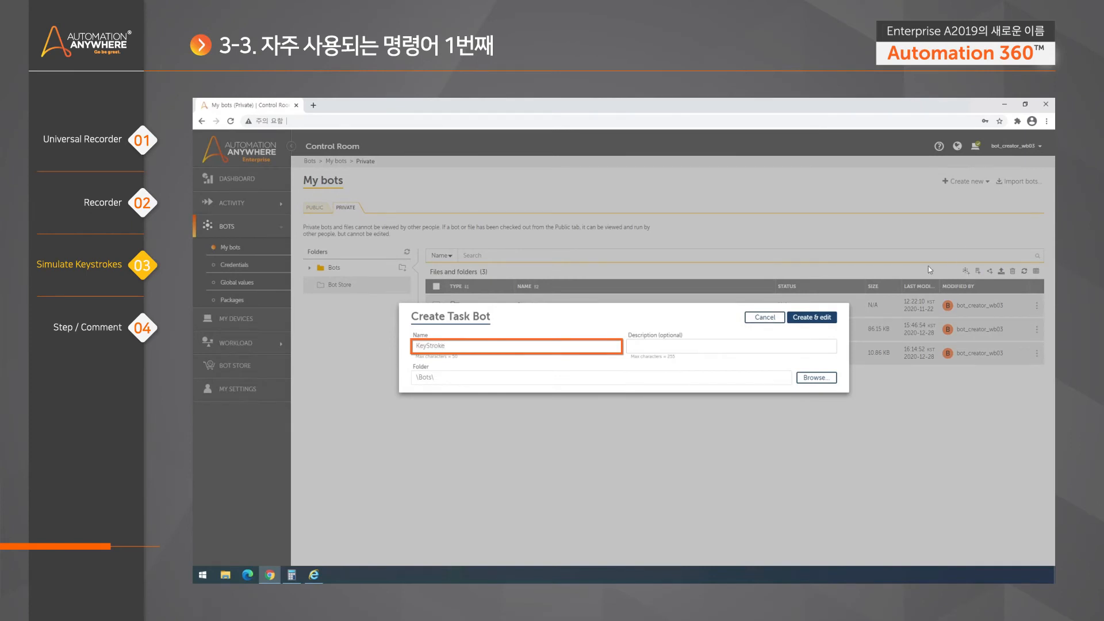
{"action": "left_click", "coordinate": [820, 318]}
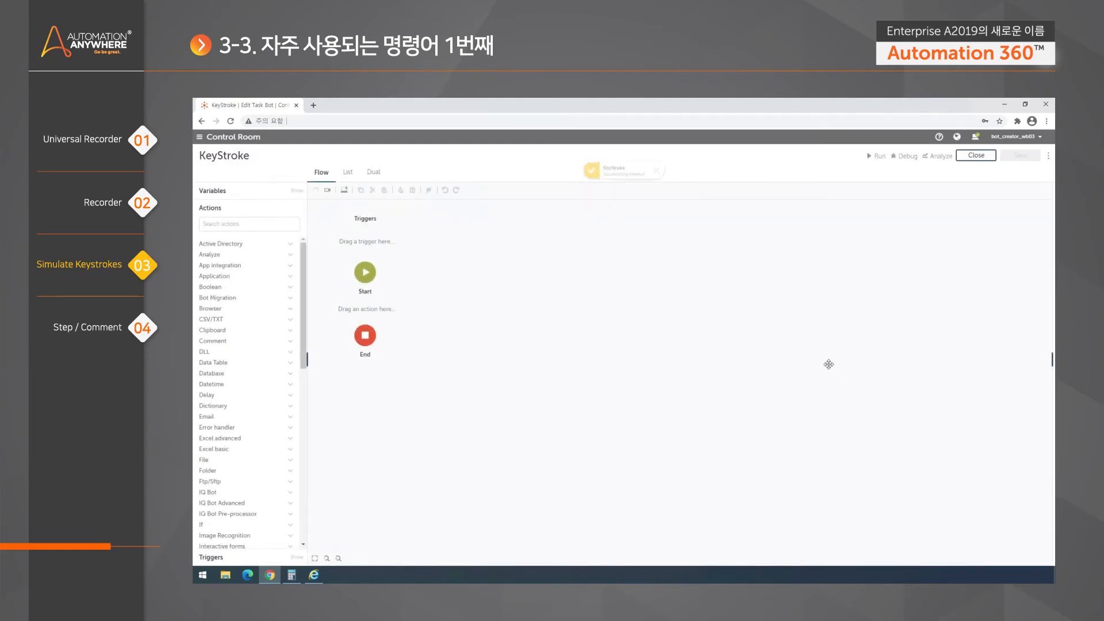
{"action": "left_click", "coordinate": [249, 224]}
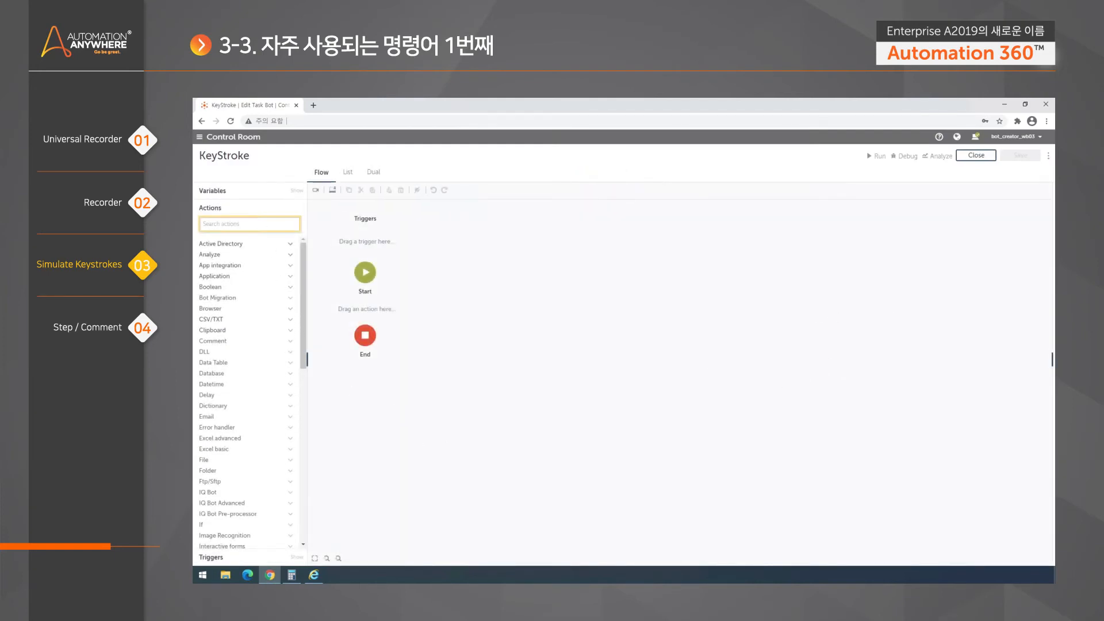
{"action": "type", "text": "keystroke"}
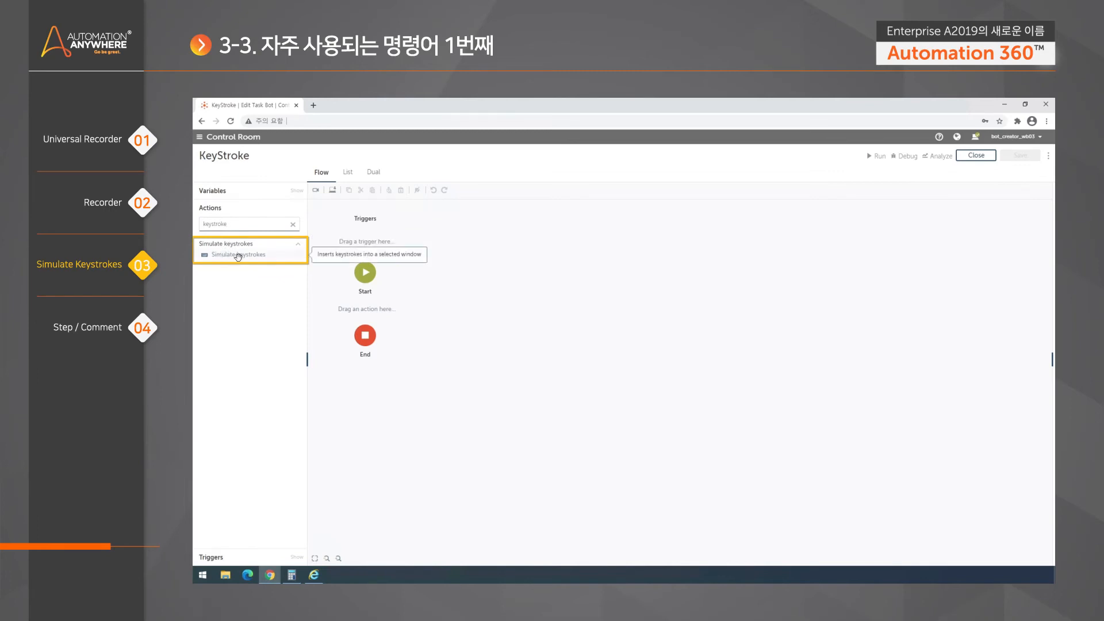
- Add Simulate keystrokes as the bot's first action and launch Notepad
{"action": "left_click_drag", "start_coordinate": [232, 255], "coordinate": [374, 314]}
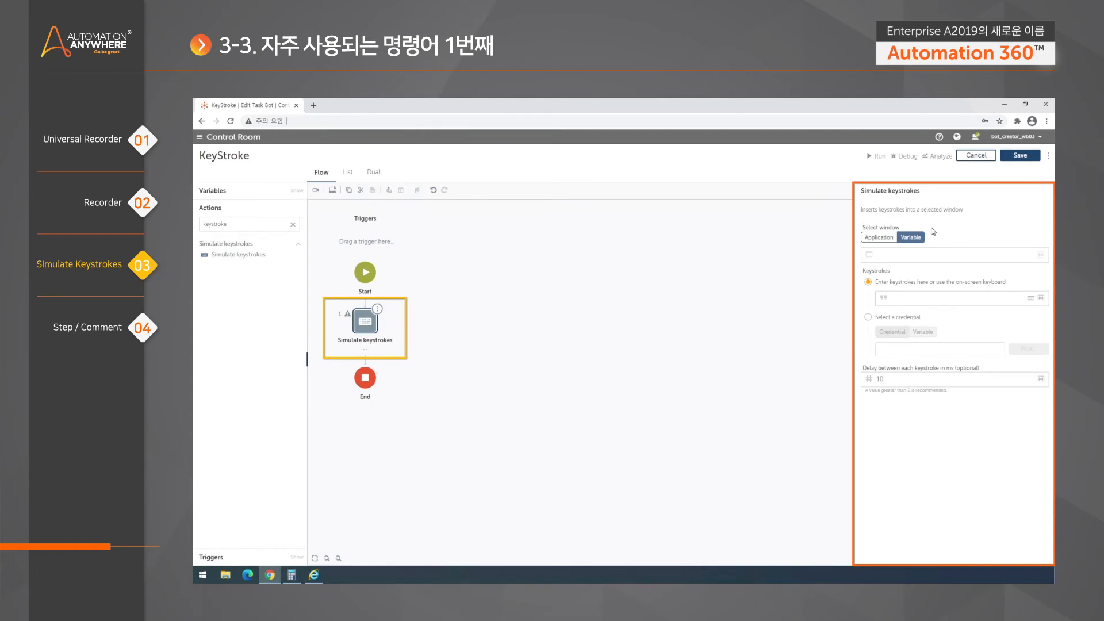
{"action": "left_click", "coordinate": [382, 485]}
{"action": "left_click", "coordinate": [203, 574]}
{"action": "type", "text": "notepad"}
{"action": "key", "text": "Return"}
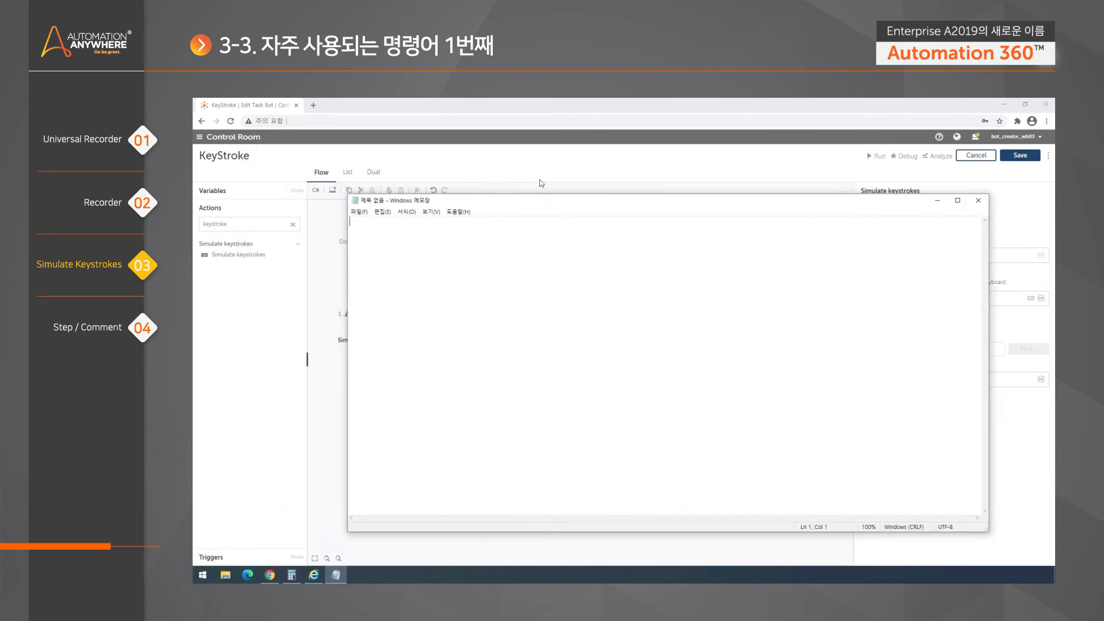
{"action": "left_click", "coordinate": [560, 161]}
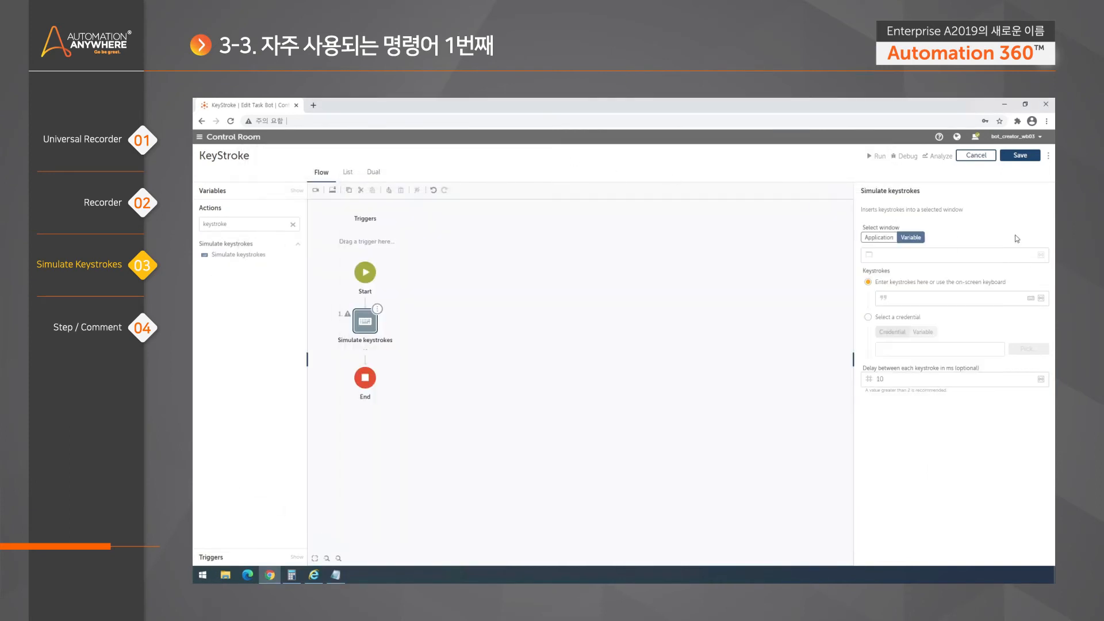
- Target the untitled Notepad application window and enter 123 as the keystrokes
{"action": "left_click", "coordinate": [885, 238]}
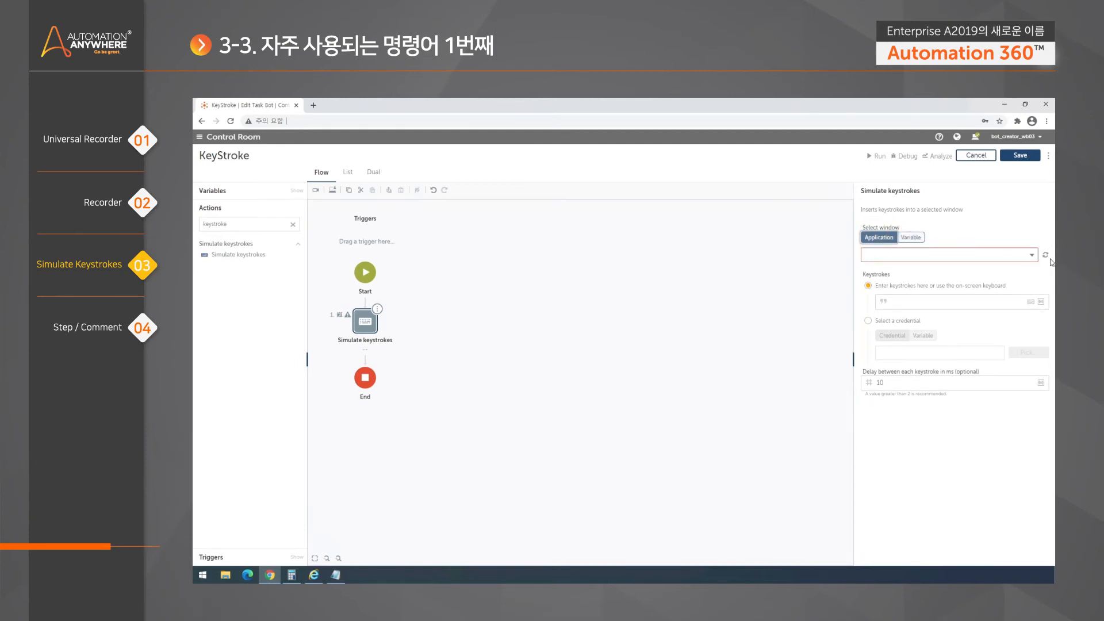
{"action": "left_click", "coordinate": [1032, 258]}
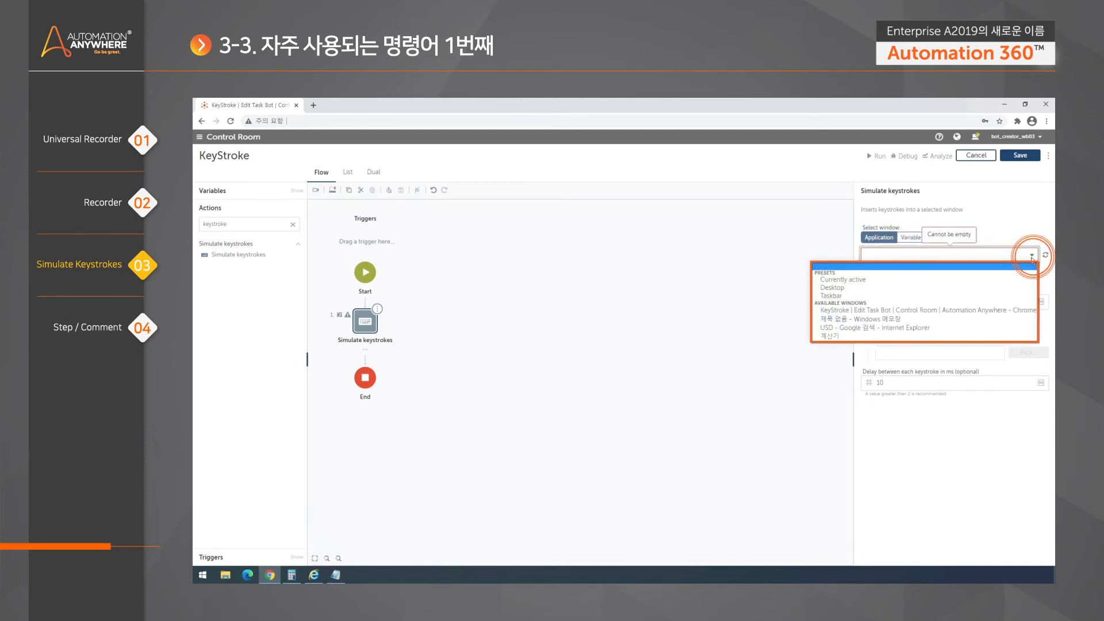
{"action": "left_click", "coordinate": [950, 324]}
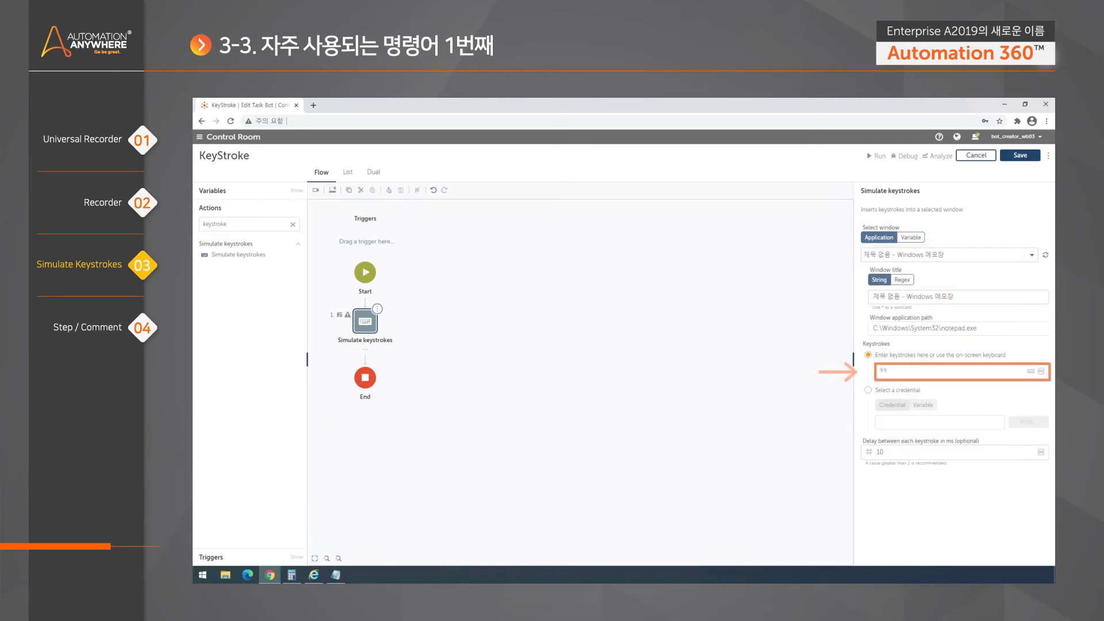
{"action": "type", "text": "123"}
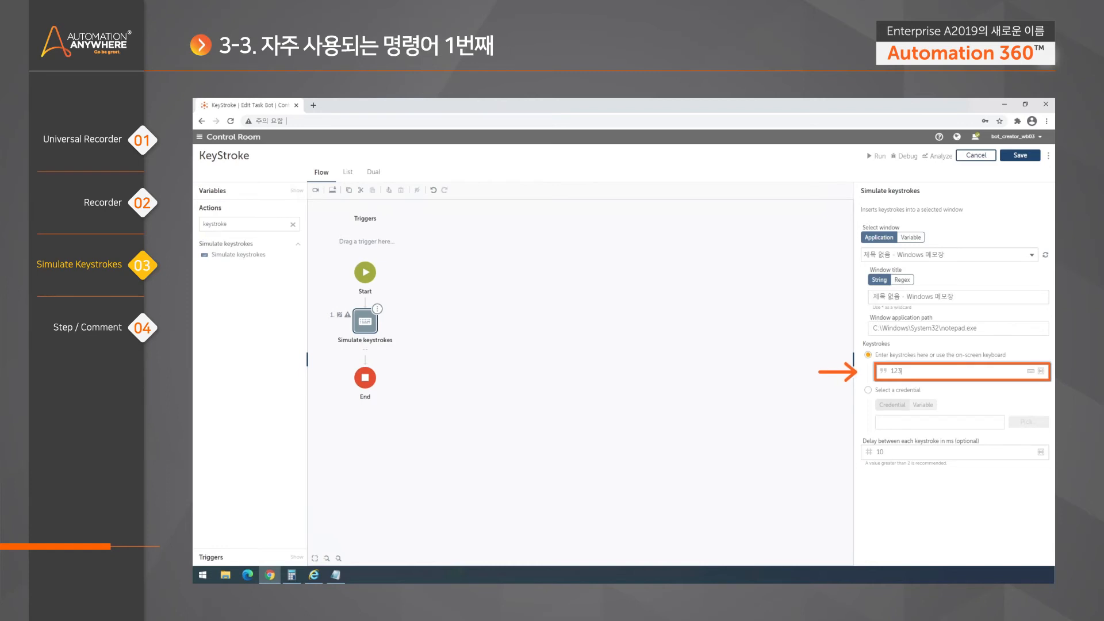
{"action": "left_click", "coordinate": [337, 575]}
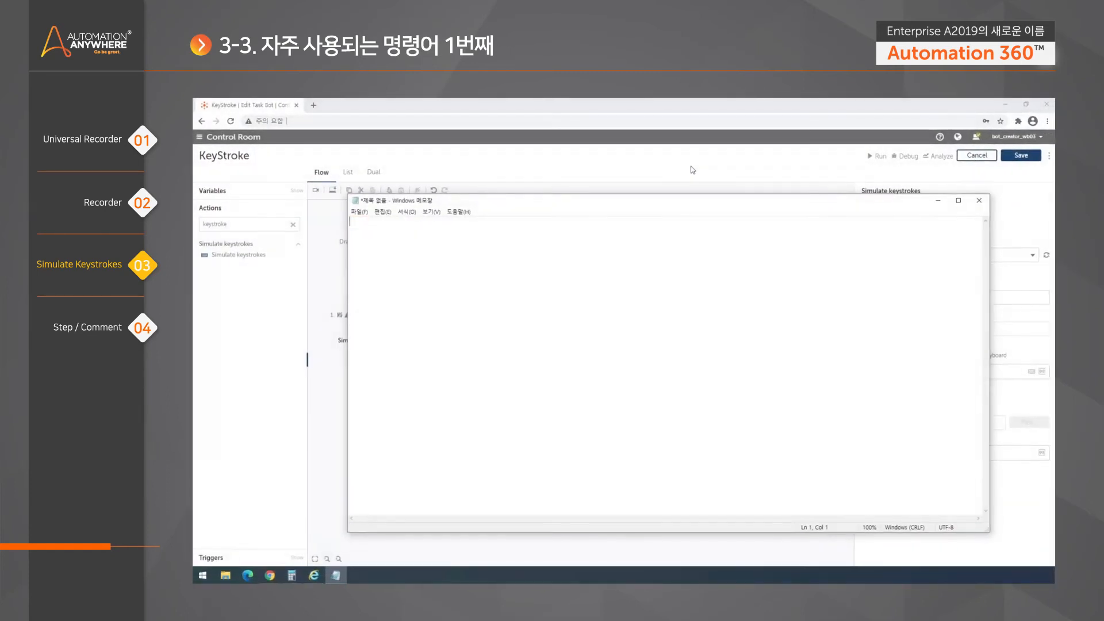
{"action": "left_click", "coordinate": [720, 168]}
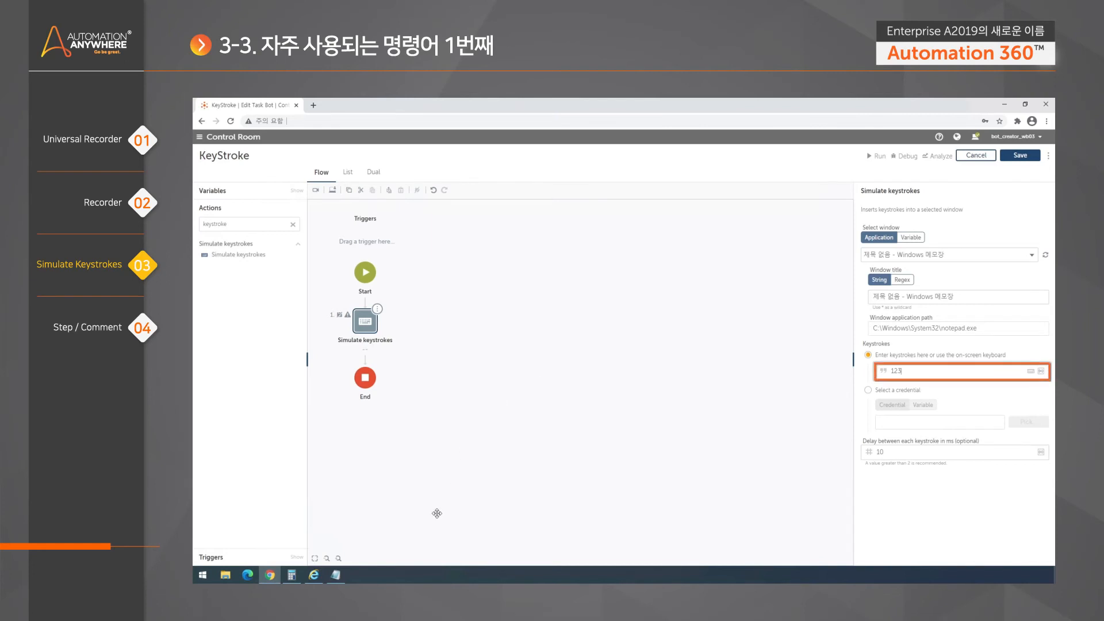
- Delete the 123 keystrokes, browse the Insert a value variable list, then cancel it
{"action": "left_click_drag", "start_coordinate": [904, 372], "coordinate": [847, 371]}
{"action": "key", "text": "BackSpace"}
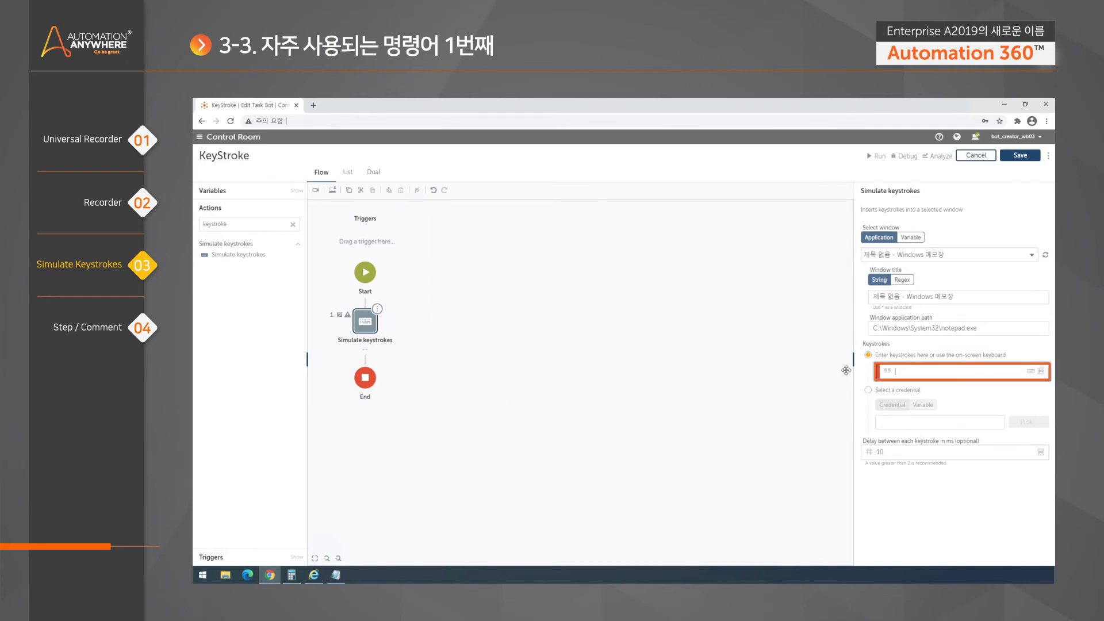
{"action": "left_click", "coordinate": [1041, 372]}
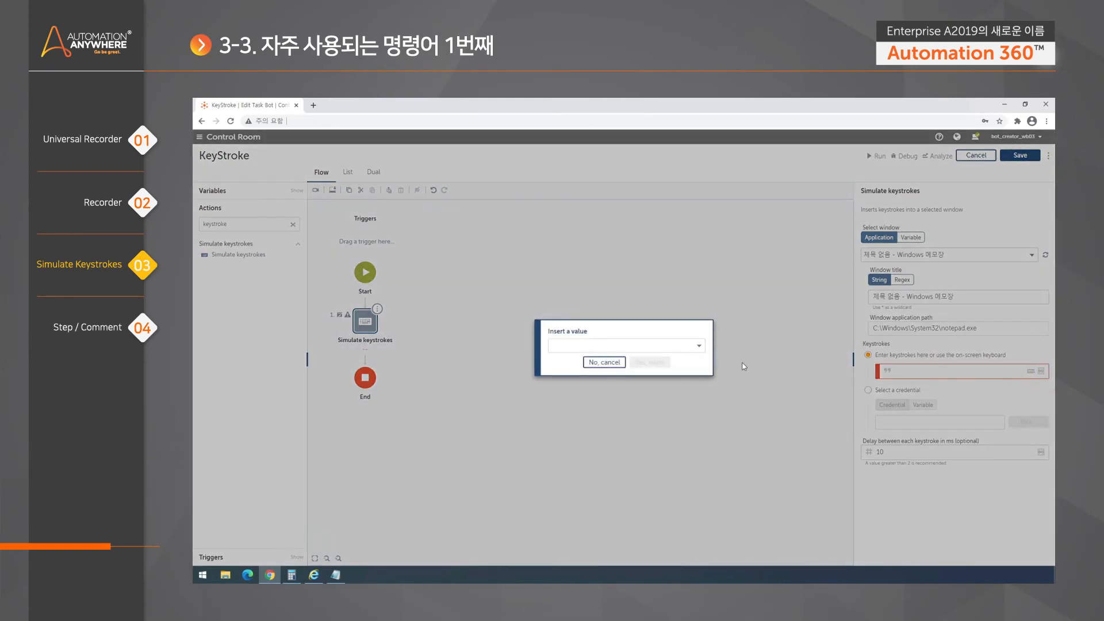
{"action": "left_click", "coordinate": [700, 346]}
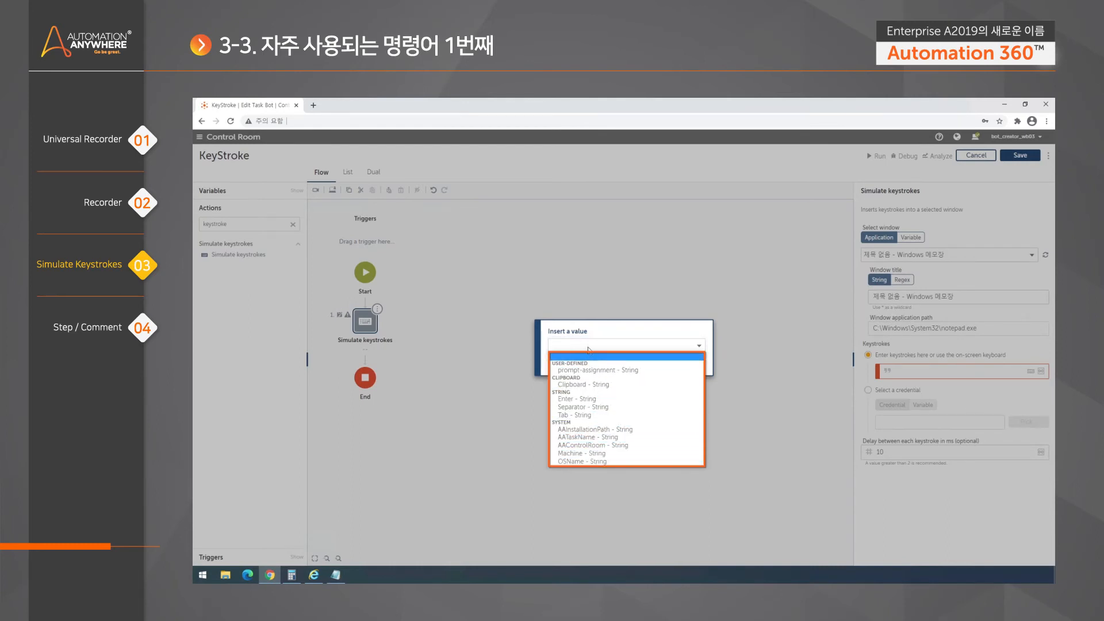
{"action": "left_click", "coordinate": [605, 331]}
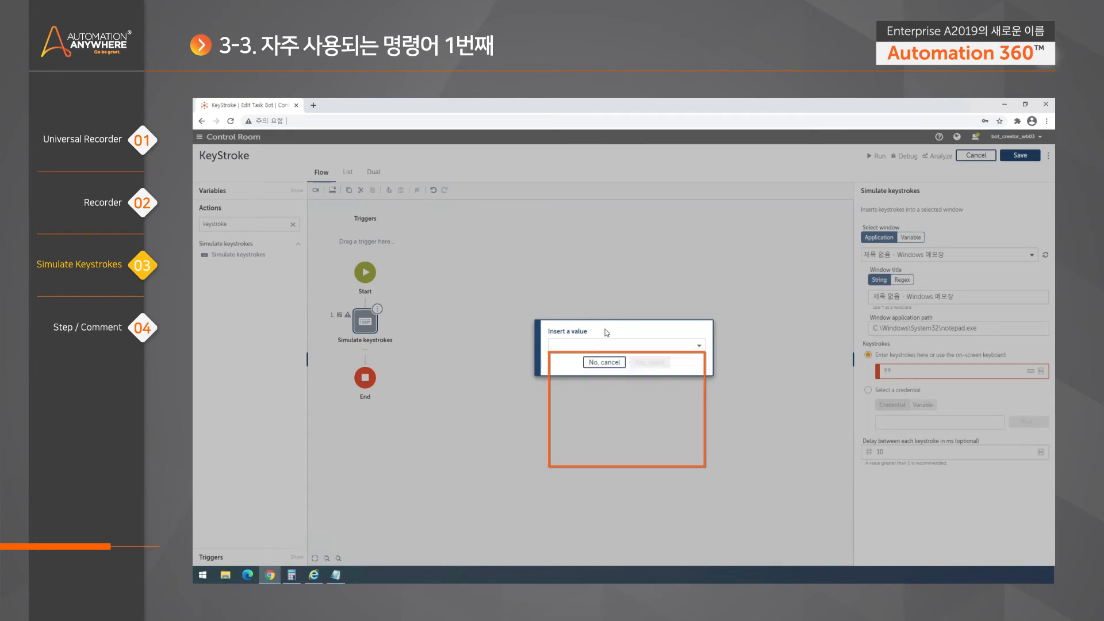
{"action": "left_click", "coordinate": [604, 362]}
- Retype digits in Keystrokes and clear them again, leaving the field empty
{"action": "left_click", "coordinate": [949, 371]}
{"action": "type", "text": "123123"}
{"action": "key", "text": "BackSpace"}
{"action": "key", "text": "BackSpace"}
{"action": "key", "text": "BackSpace"}
{"action": "key", "text": "BackSpace"}
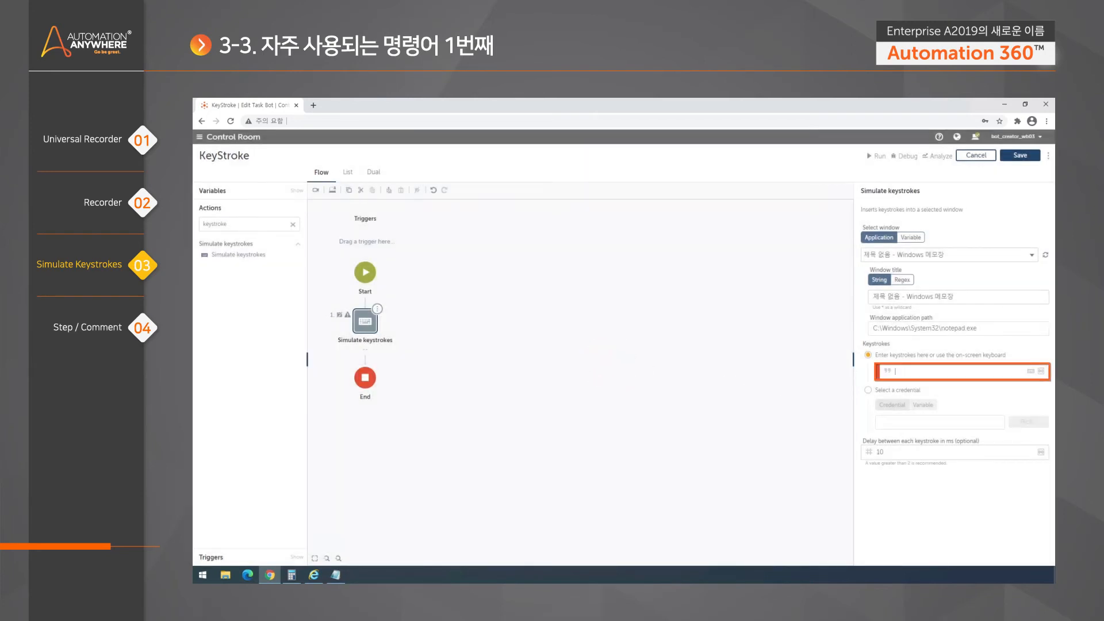
{"action": "key", "text": "BackSpace"}
{"action": "key", "text": "BackSpace"}
{"action": "type", "text": "123123"}
{"action": "key", "text": "BackSpace"}
{"action": "key", "text": "BackSpace"}
{"action": "key", "text": "BackSpace"}
{"action": "key", "text": "BackSpace"}
{"action": "key", "text": "BackSpace"}
{"action": "key", "text": "BackSpace"}
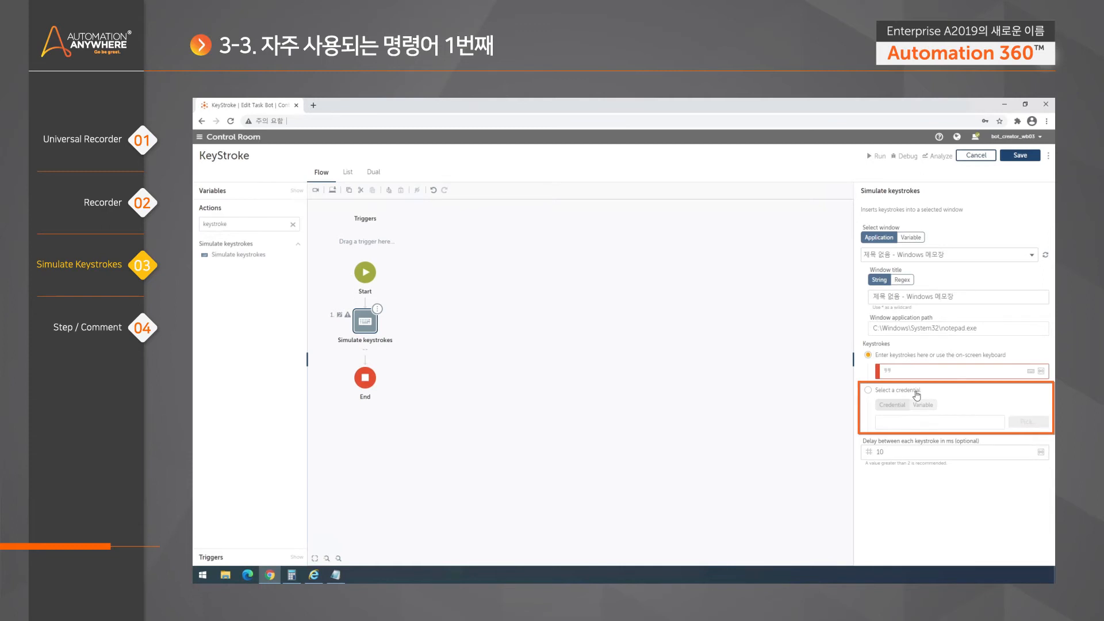
- Switch Keystrokes to a credential: locker Credential Demo, credential Web Account, attribute ID
{"action": "left_click", "coordinate": [896, 371]}
{"action": "left_click", "coordinate": [901, 392]}
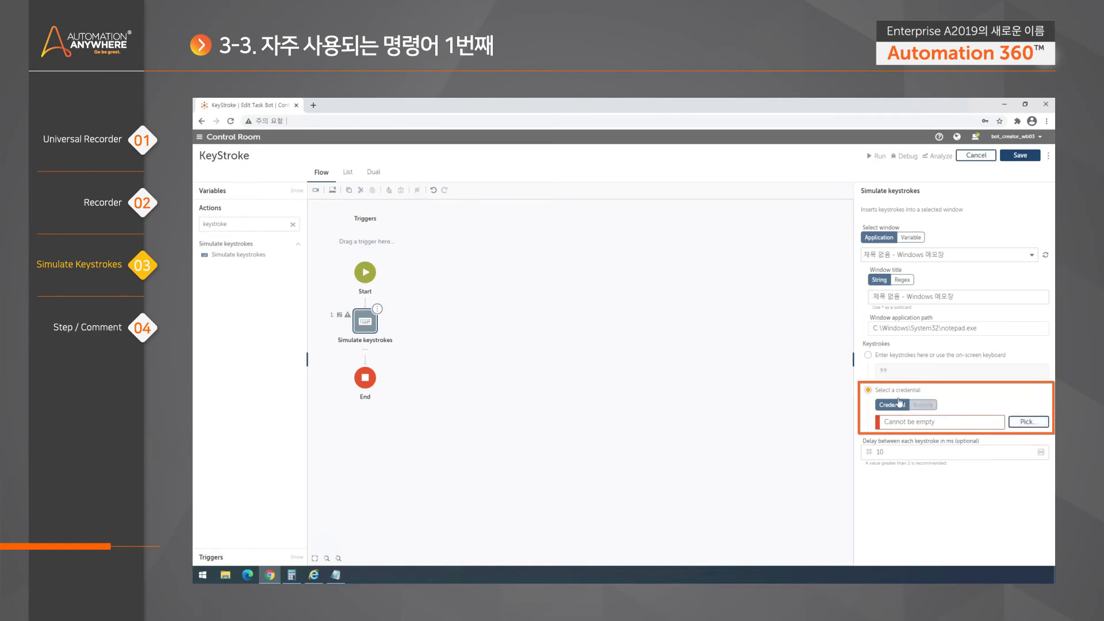
{"action": "left_click", "coordinate": [1029, 421]}
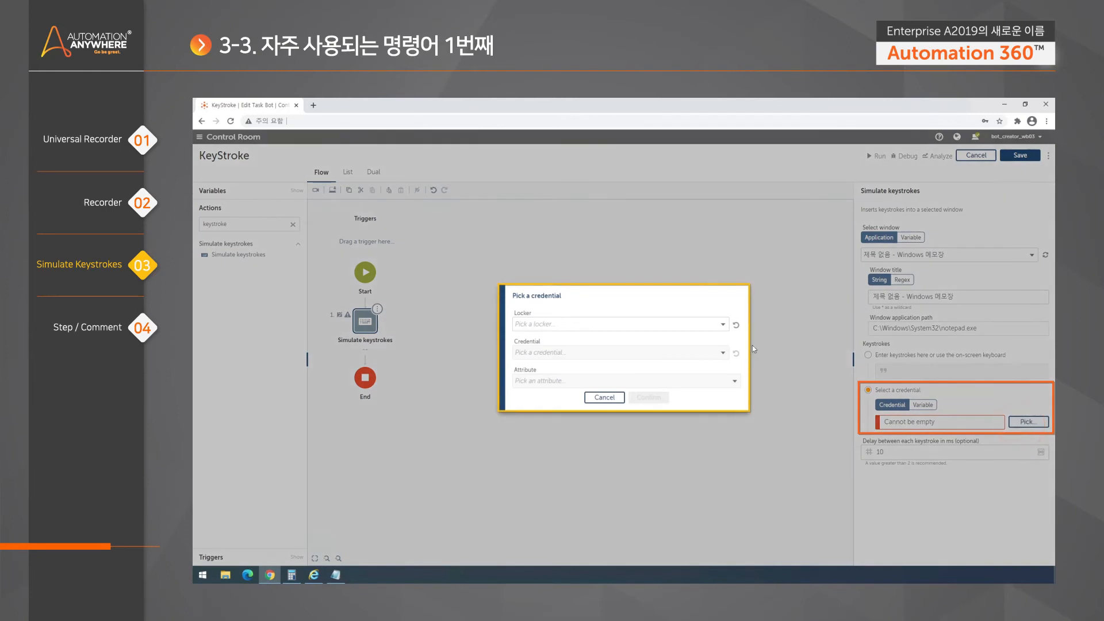
{"action": "left_click", "coordinate": [727, 325]}
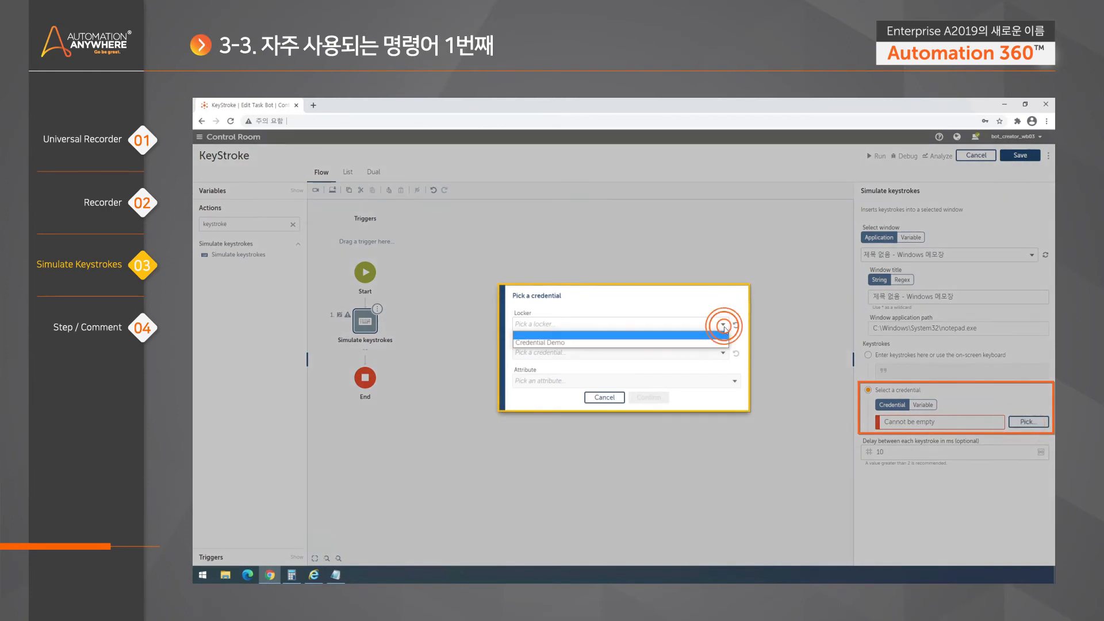
{"action": "left_click", "coordinate": [676, 344]}
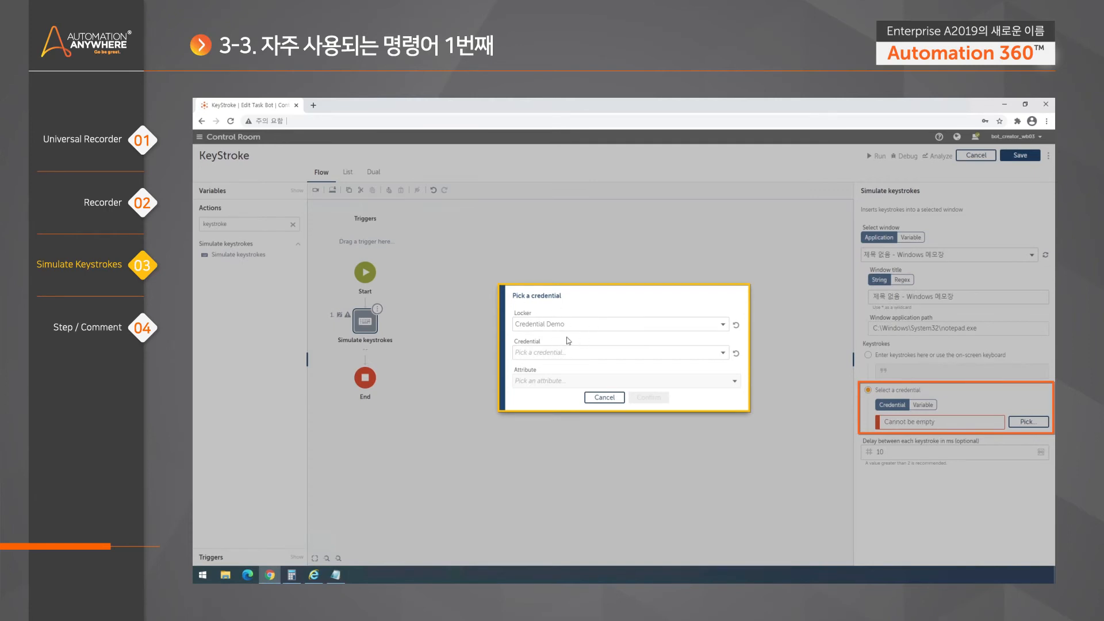
{"action": "left_click", "coordinate": [676, 355]}
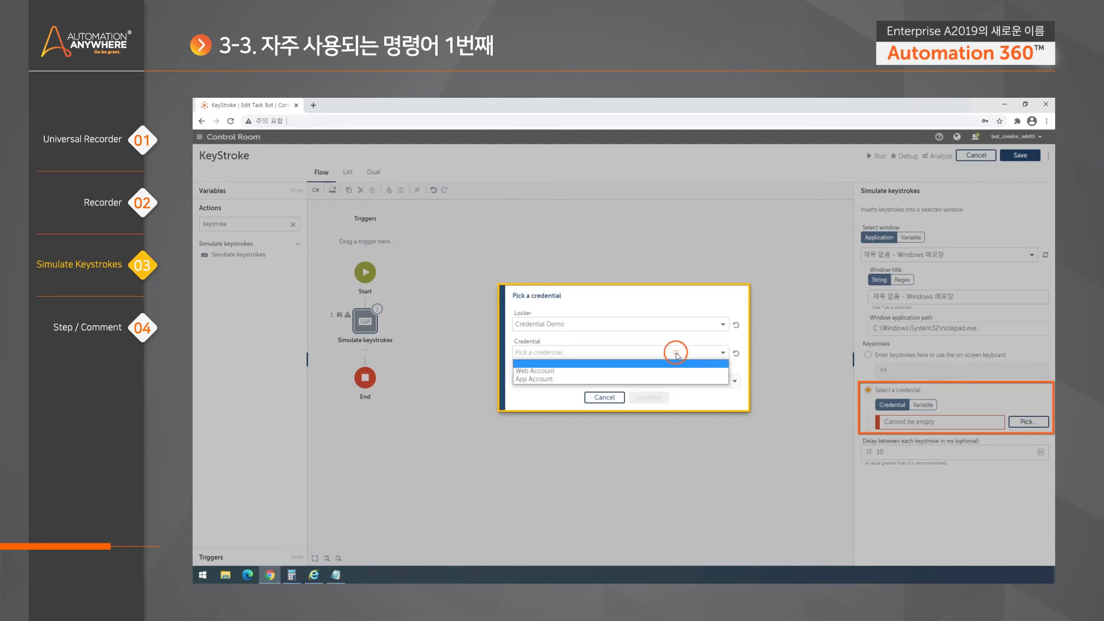
{"action": "left_click", "coordinate": [563, 372]}
{"action": "left_click", "coordinate": [552, 400]}
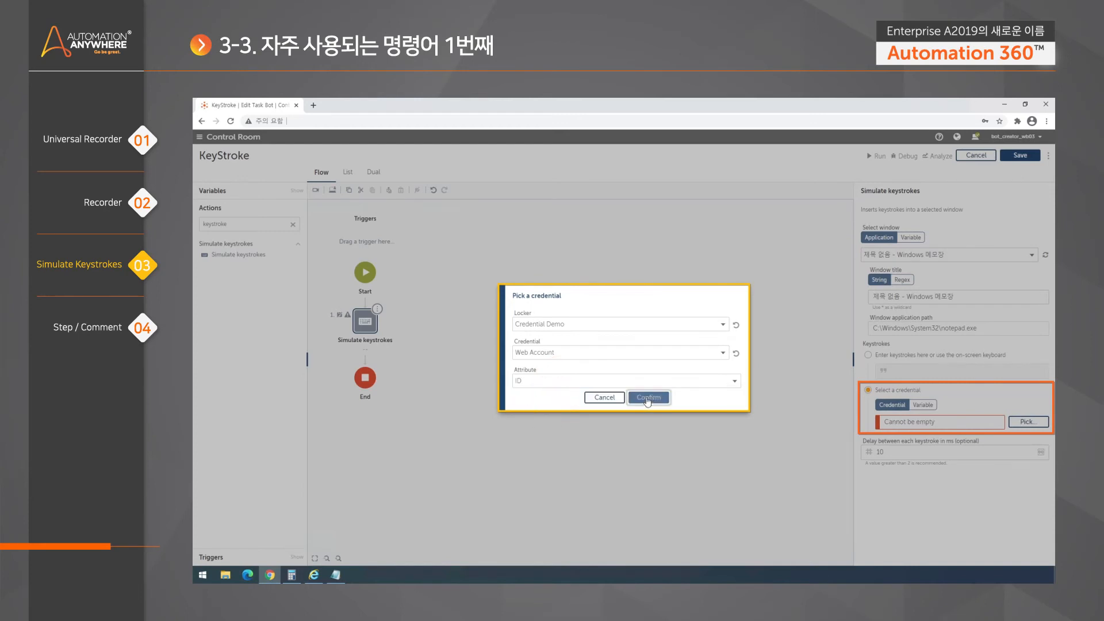
{"action": "left_click", "coordinate": [647, 397]}
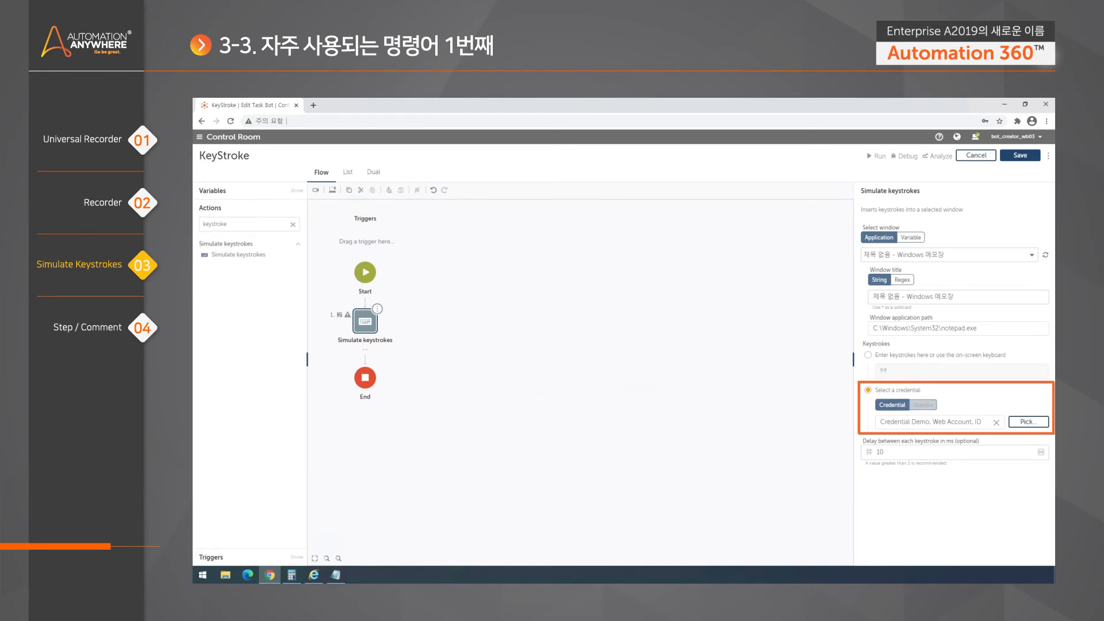
- Switch back to Enter keystrokes, type TEST, then replace it with 123
{"action": "left_click", "coordinate": [885, 356]}
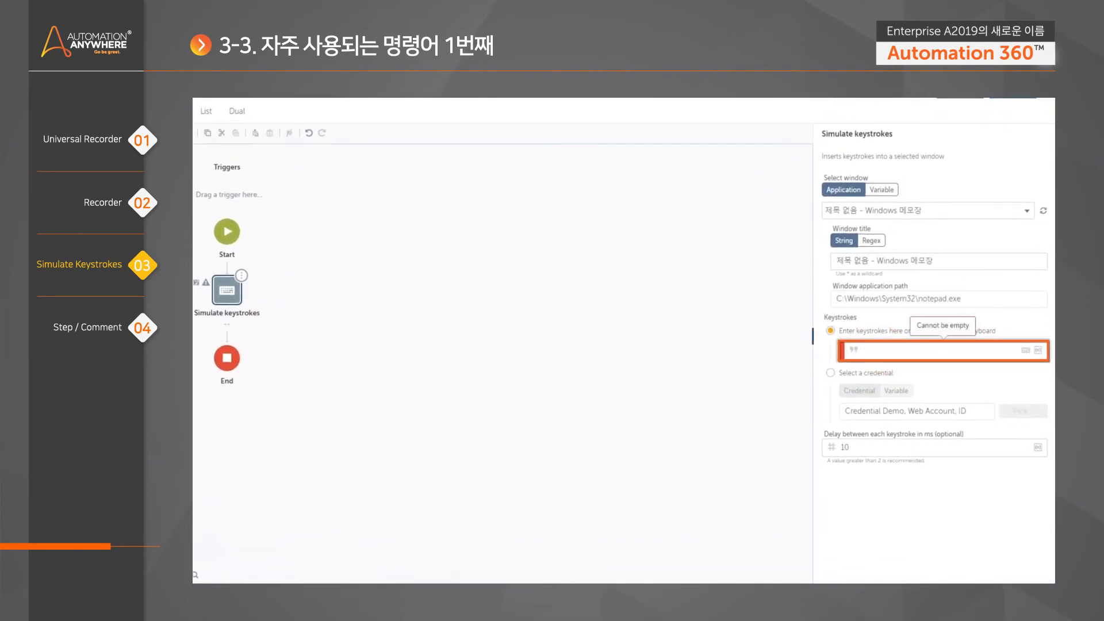
{"action": "type", "text": "TEST"}
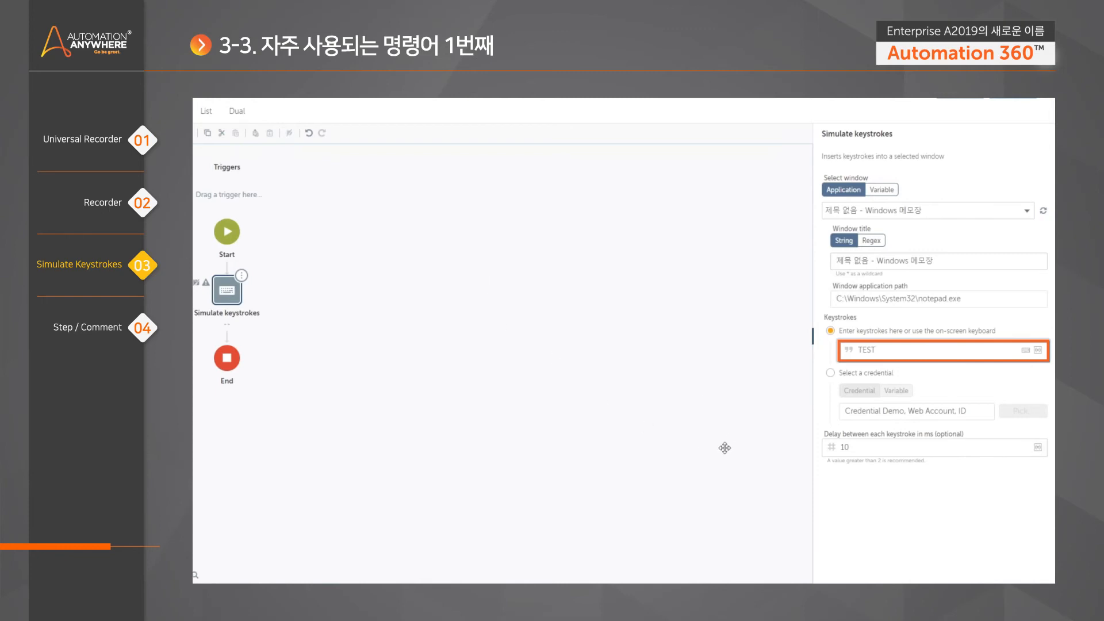
{"action": "left_click", "coordinate": [850, 448]}
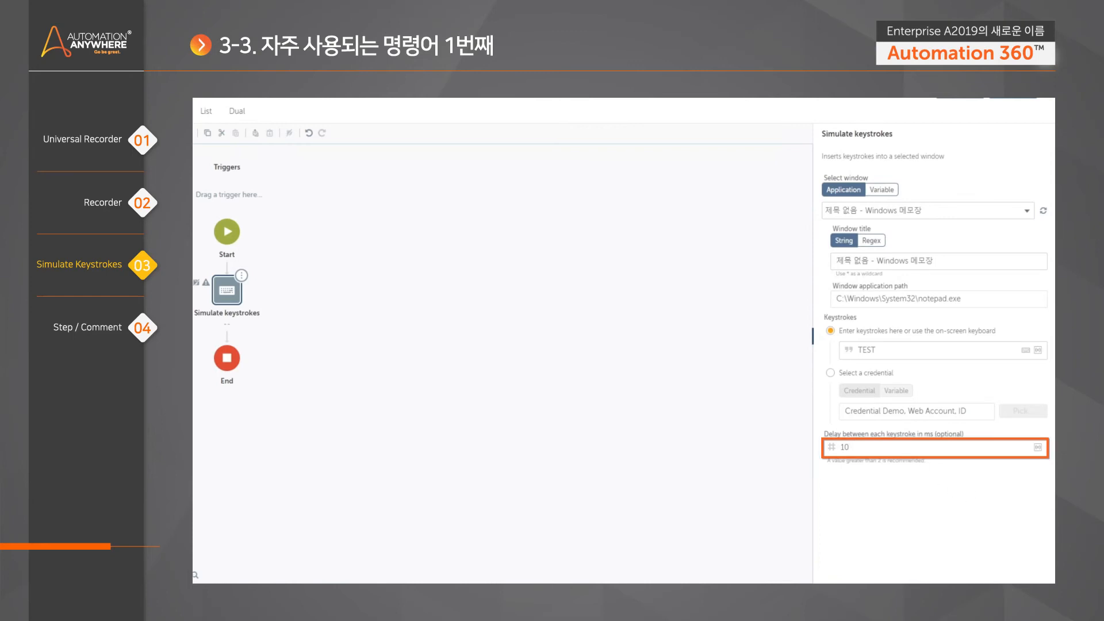
{"action": "left_click_drag", "start_coordinate": [898, 350], "coordinate": [823, 352]}
{"action": "type", "text": "123"}
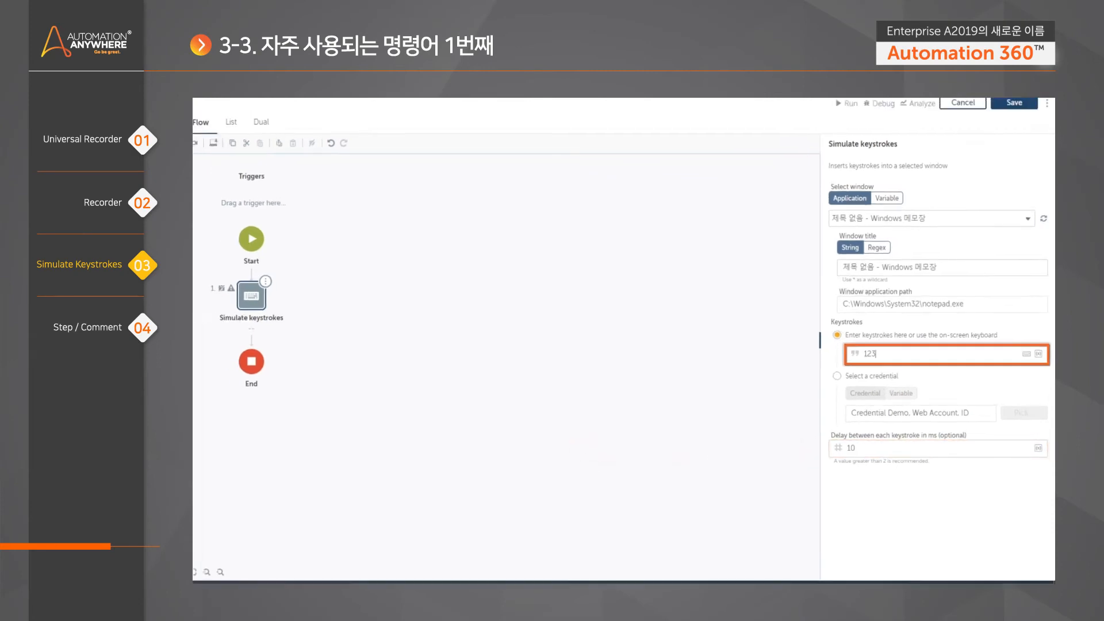
{"action": "left_click", "coordinate": [718, 288]}
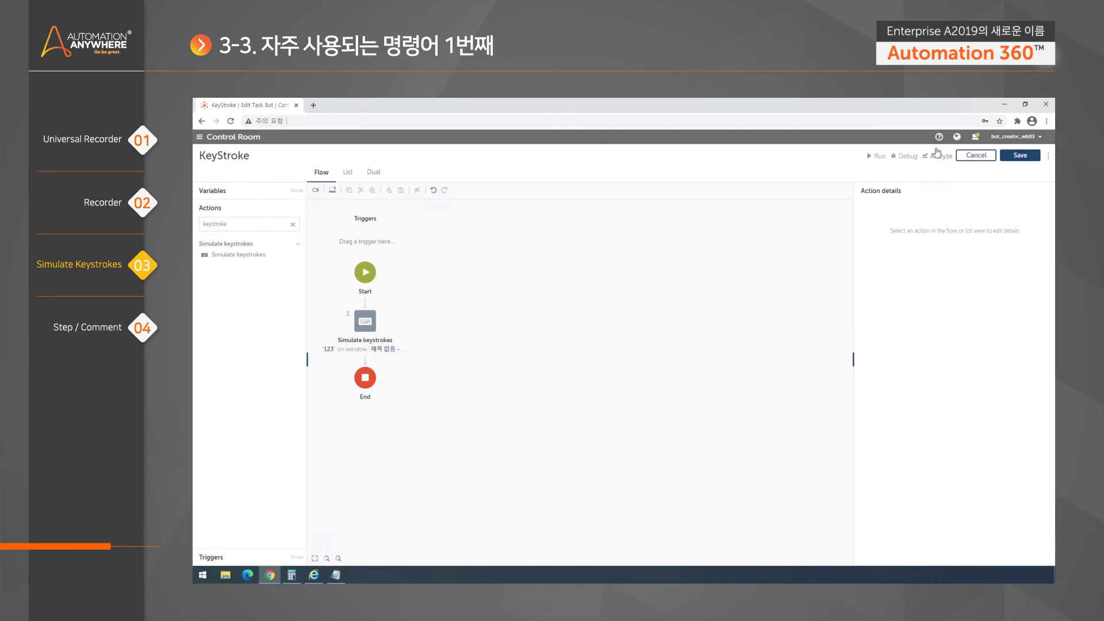
- Run KeyStroke and dismiss the line 1 error about the missing Notepad window
{"action": "left_click", "coordinate": [877, 159]}
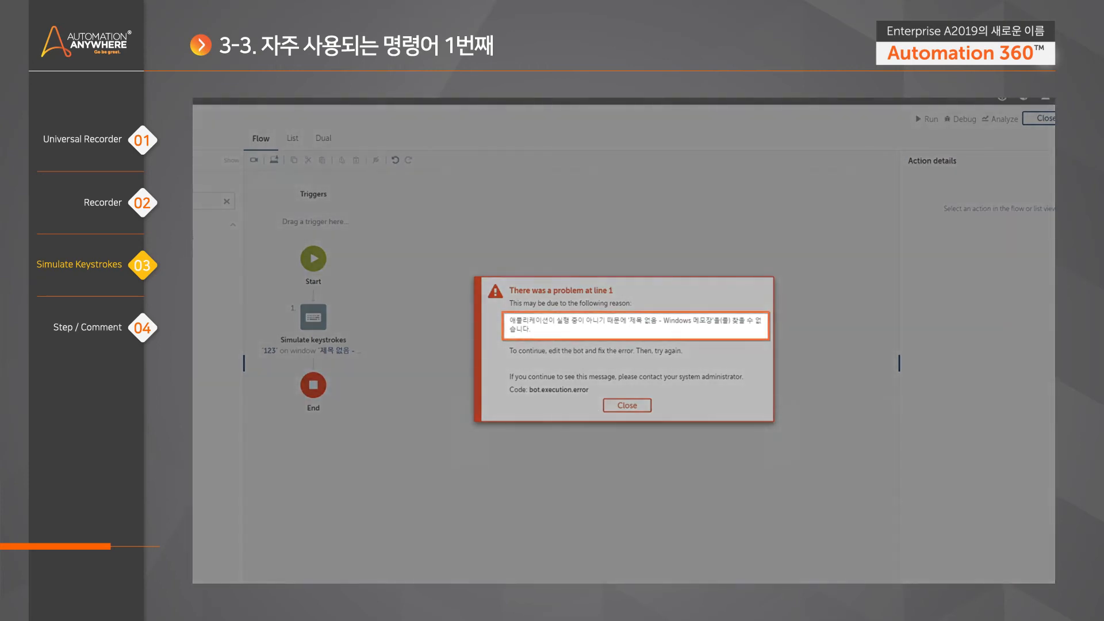
{"action": "left_click_drag", "start_coordinate": [516, 320], "coordinate": [585, 321]}
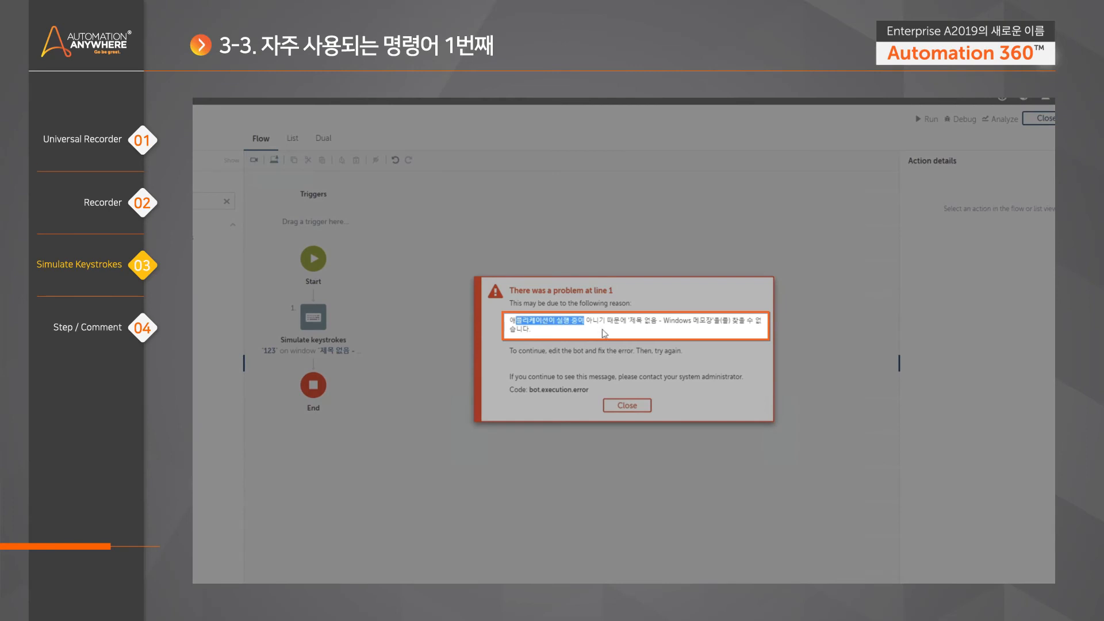
{"action": "left_click", "coordinate": [605, 331]}
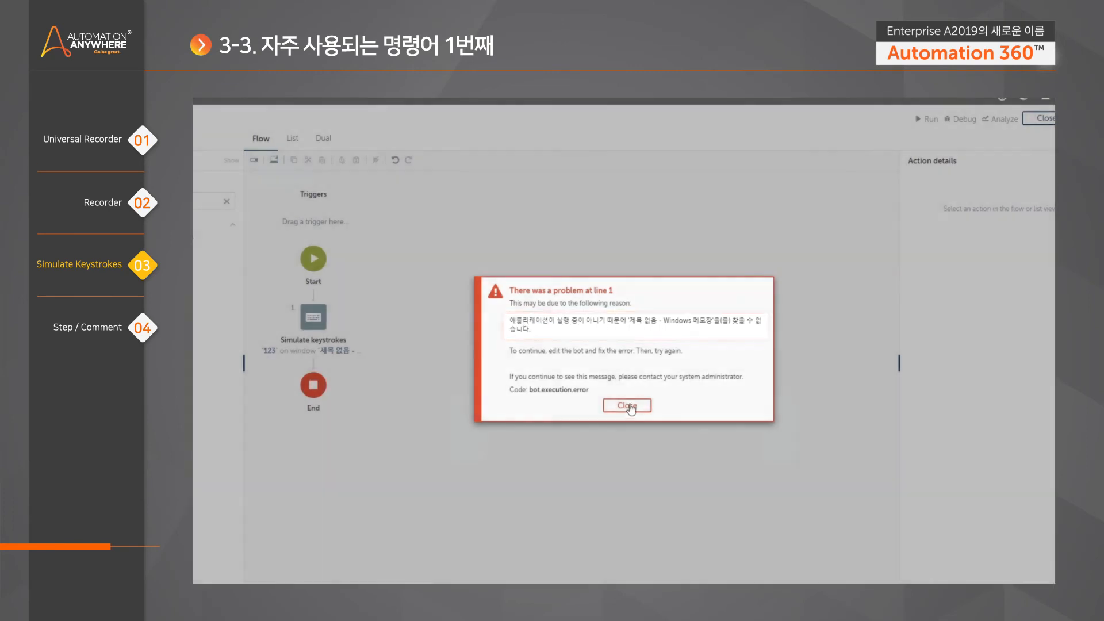
{"action": "left_click", "coordinate": [626, 405]}
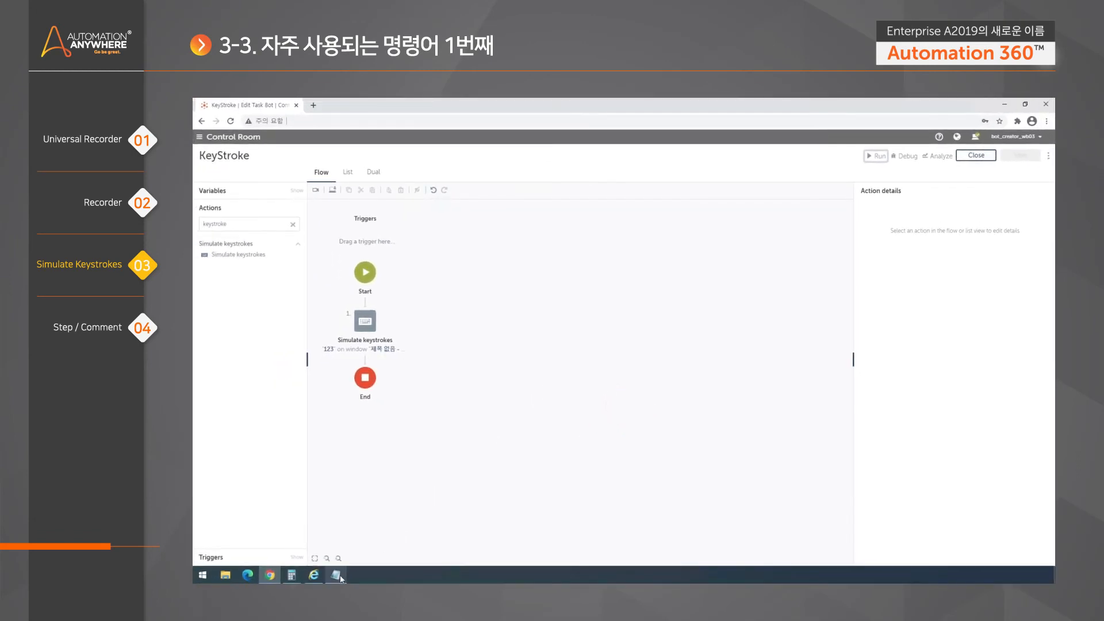
- Open the Simulate keystrokes settings, close the old Notepad, and start a new one containing 123
{"action": "left_click", "coordinate": [374, 325]}
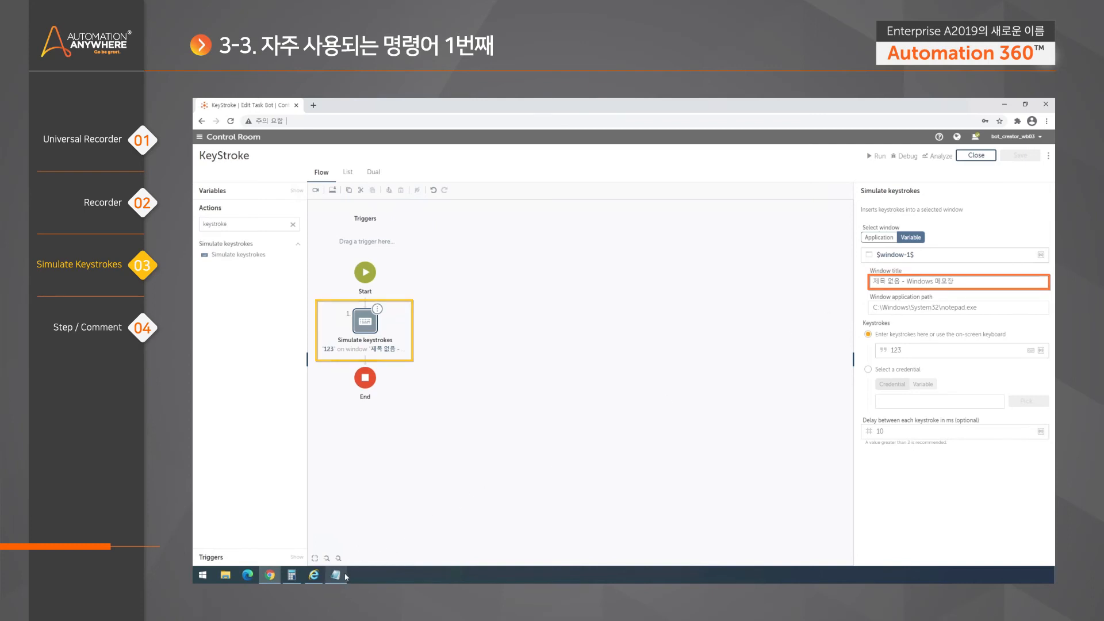
{"action": "mouse_move", "coordinate": [345, 577]}
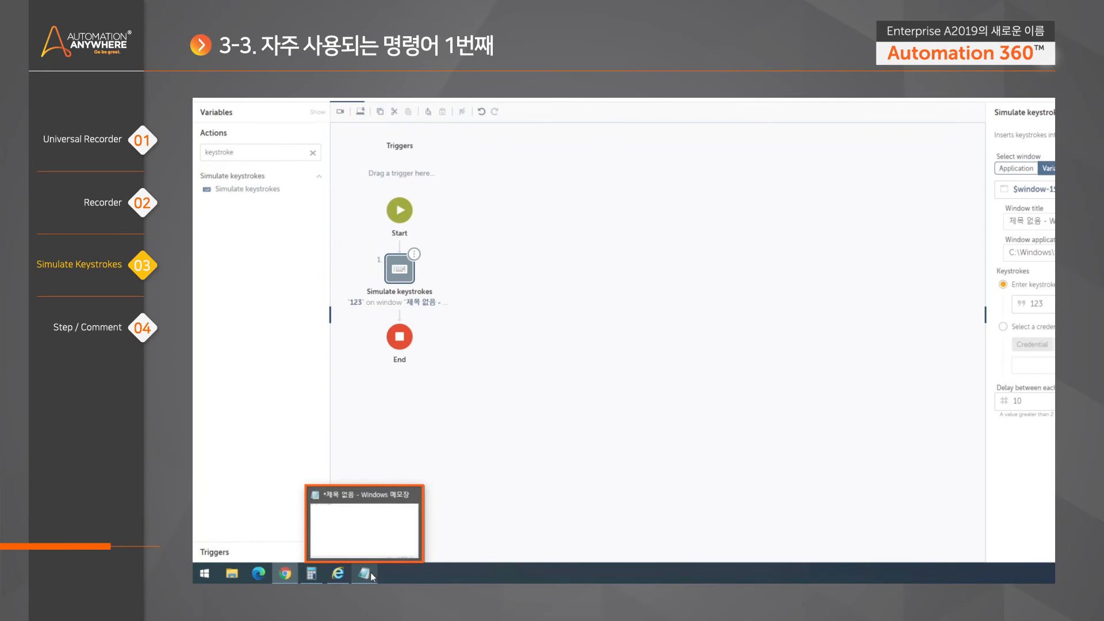
{"action": "left_click", "coordinate": [366, 536]}
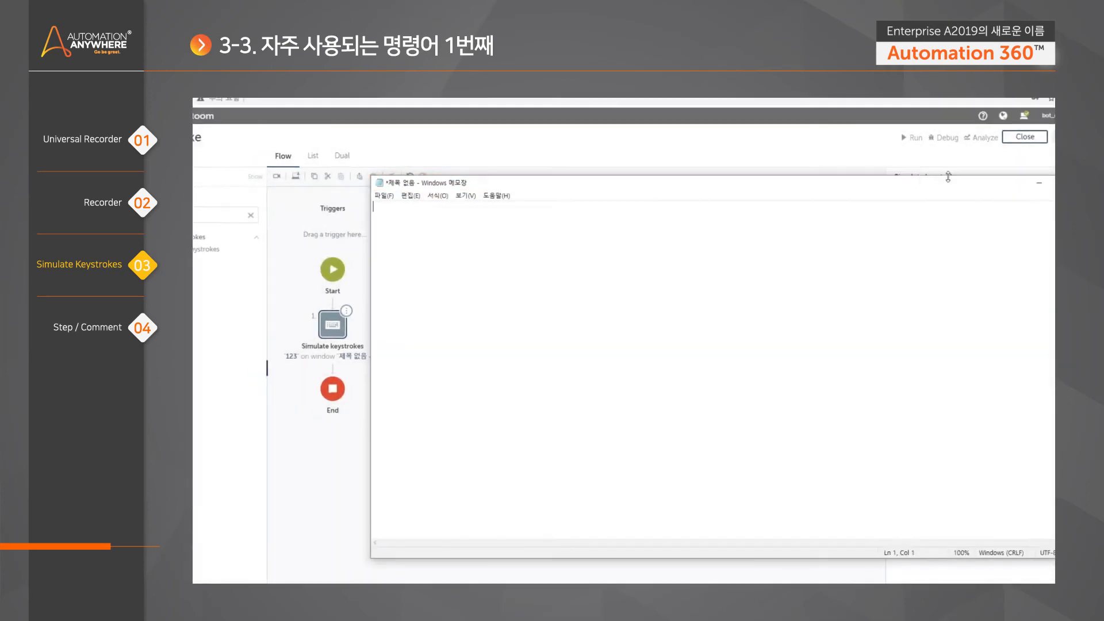
{"action": "left_click", "coordinate": [1029, 197]}
{"action": "left_click", "coordinate": [203, 575]}
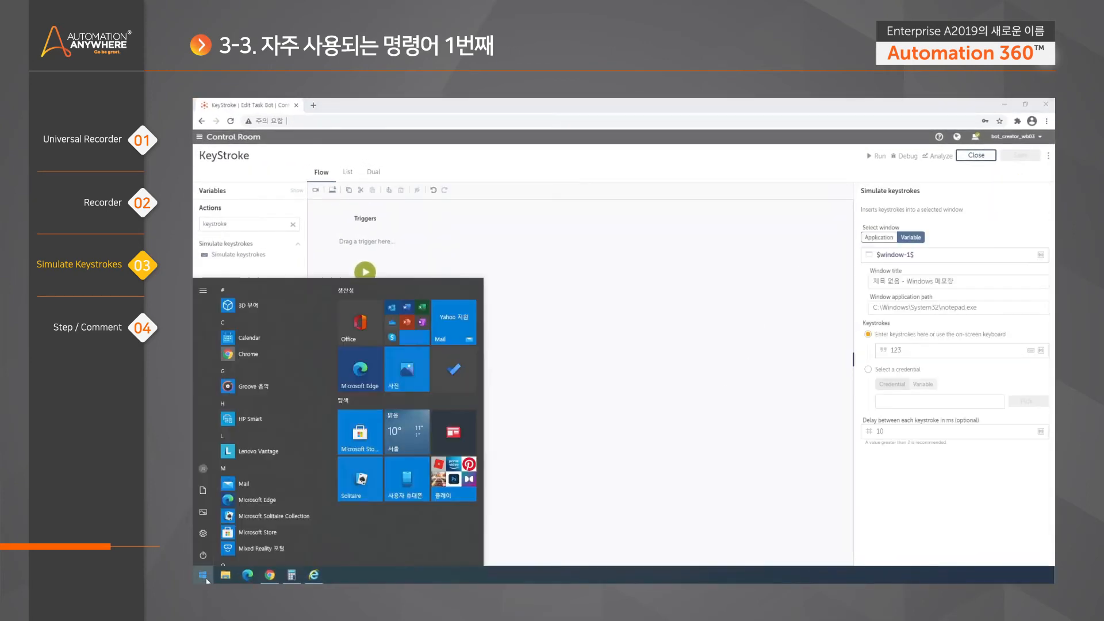
{"action": "type", "text": "notepa"}
{"action": "key", "text": "Return"}
{"action": "type", "text": "123"}
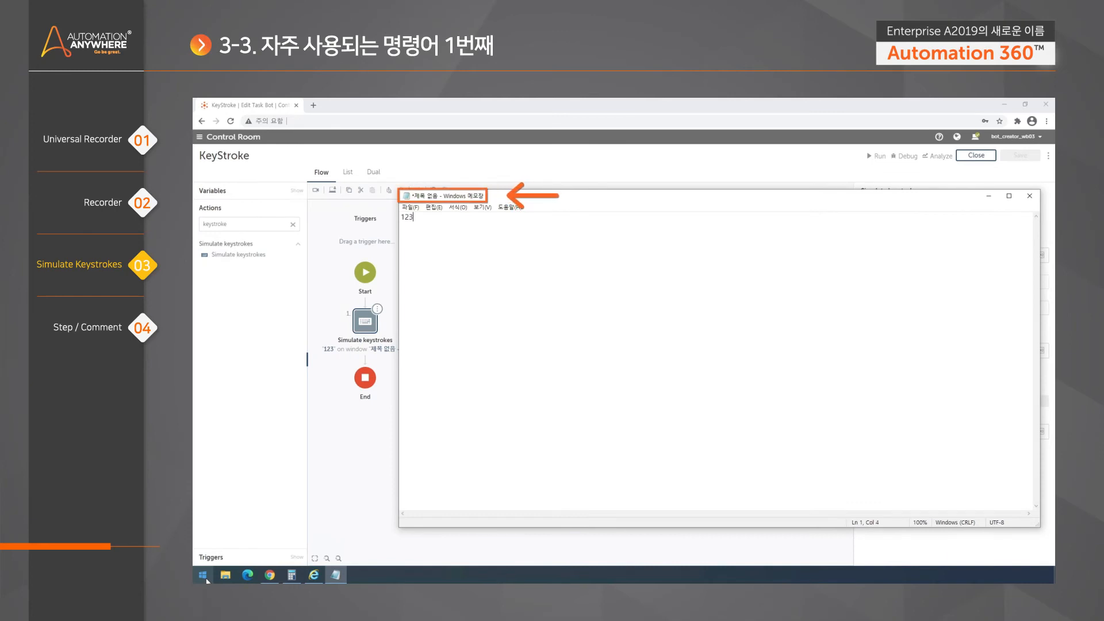
{"action": "left_click", "coordinate": [563, 169]}
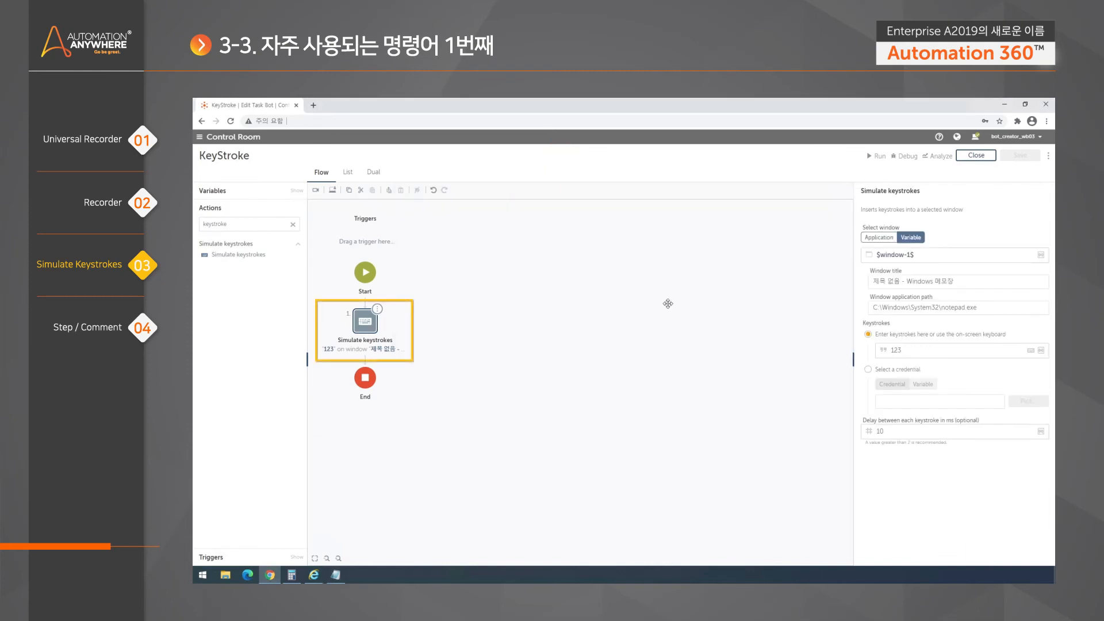
- Inspect the current window title and the Notepad window holding 123
{"action": "left_click_drag", "start_coordinate": [873, 281], "coordinate": [894, 281]}
{"action": "left_click", "coordinate": [957, 282]}
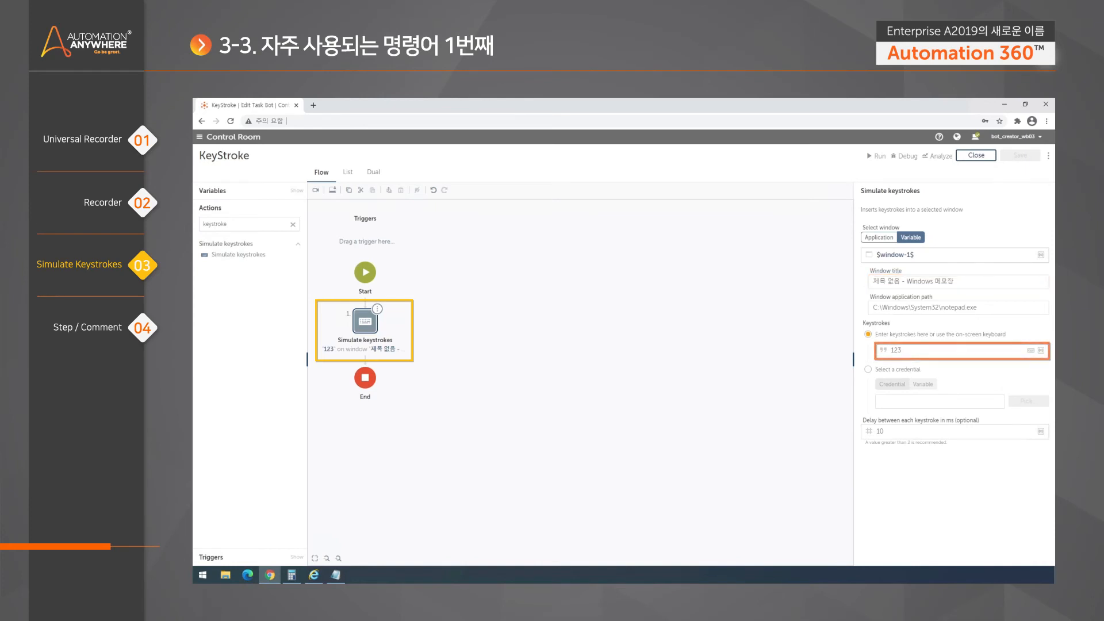
{"action": "left_click", "coordinate": [335, 576]}
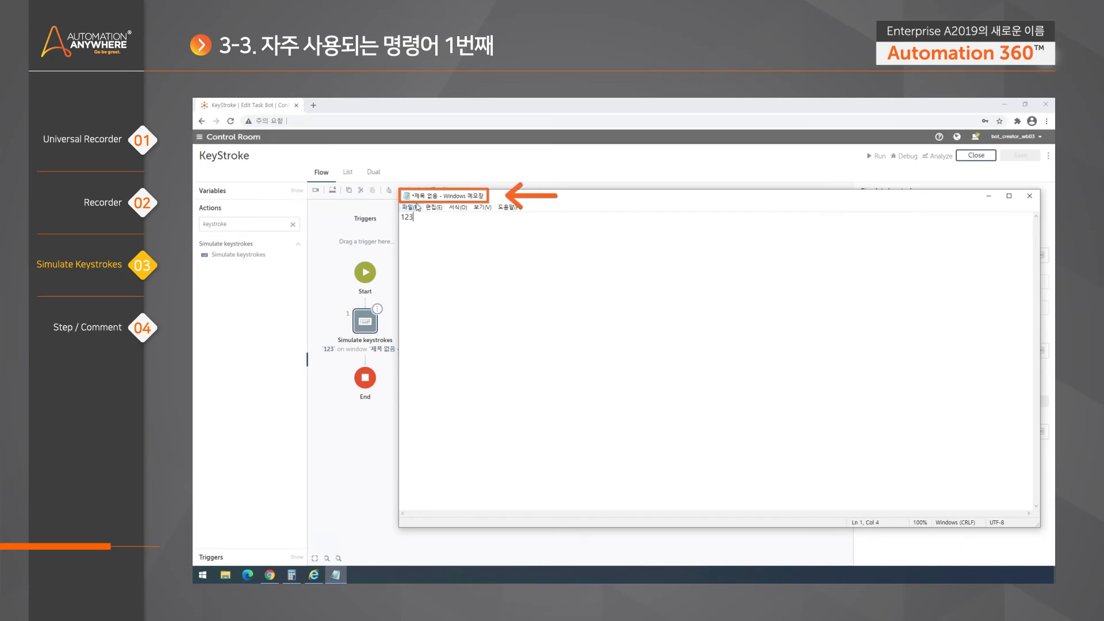
{"action": "left_click", "coordinate": [579, 154]}
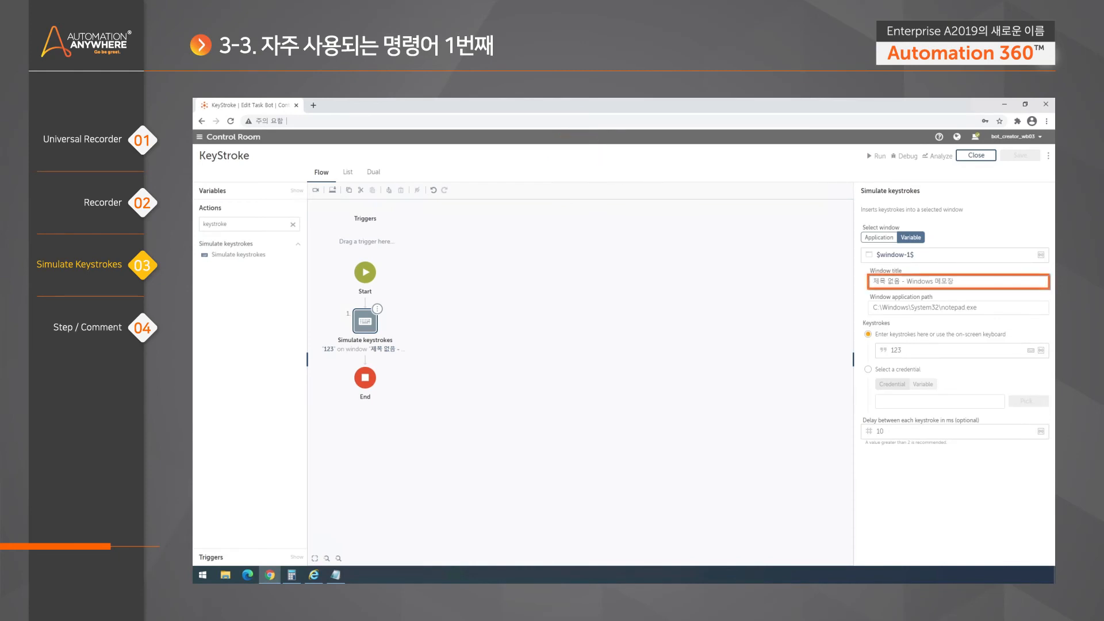
- Target the untitled Notepad application window, replacing '*제목 없음' in its title with '*'
{"action": "left_click", "coordinate": [880, 237]}
{"action": "left_click", "coordinate": [1032, 255]}
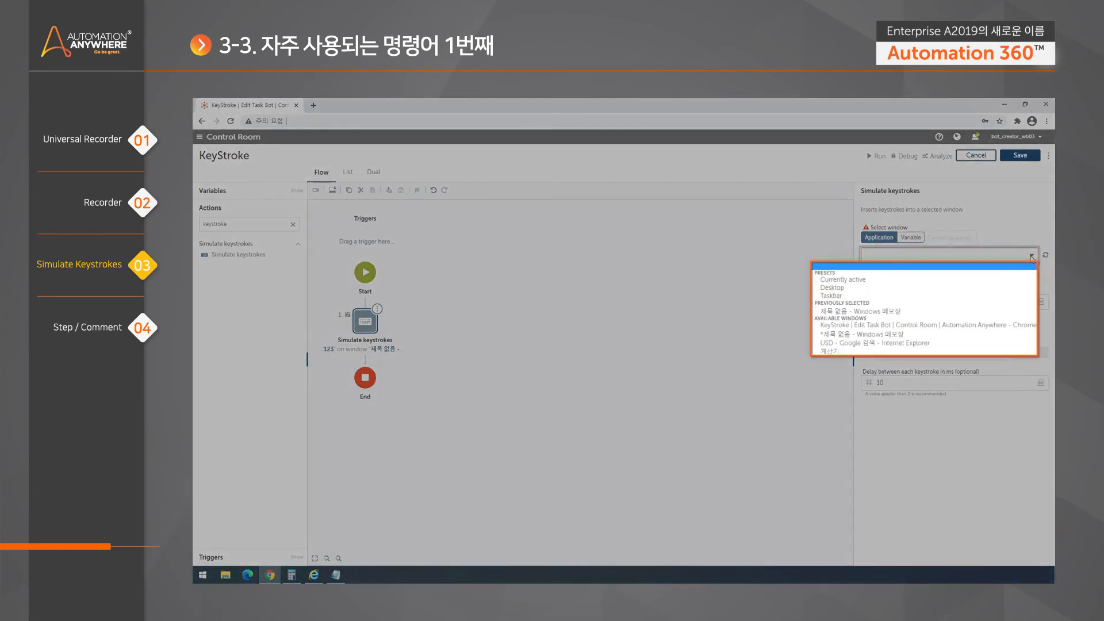
{"action": "left_click", "coordinate": [827, 335]}
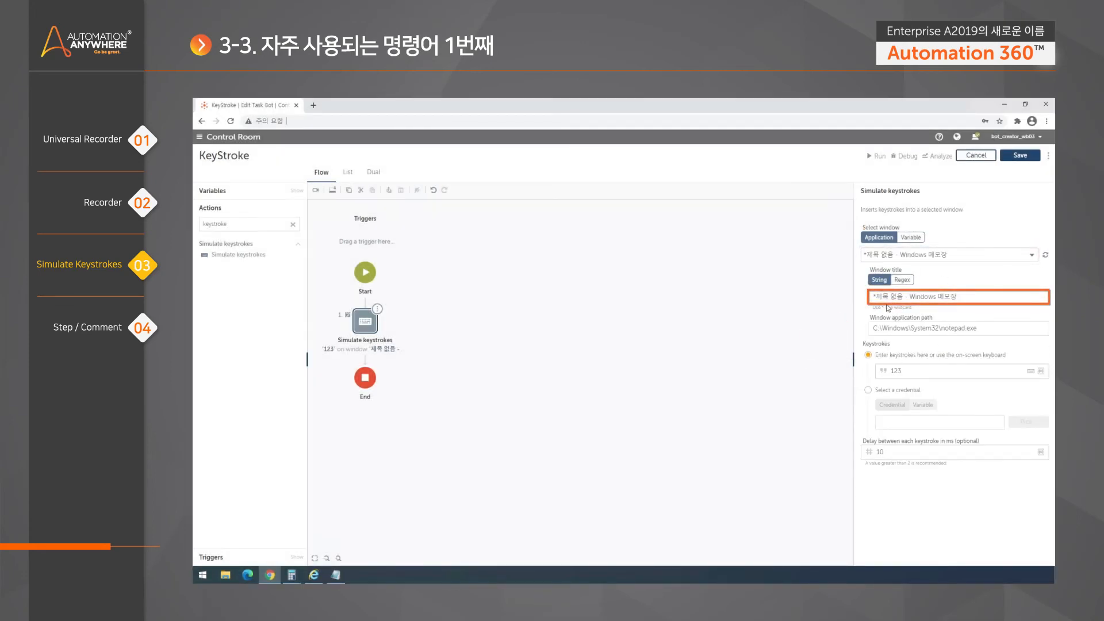
{"action": "left_click_drag", "start_coordinate": [903, 297], "coordinate": [843, 297]}
{"action": "type", "text": "*"}
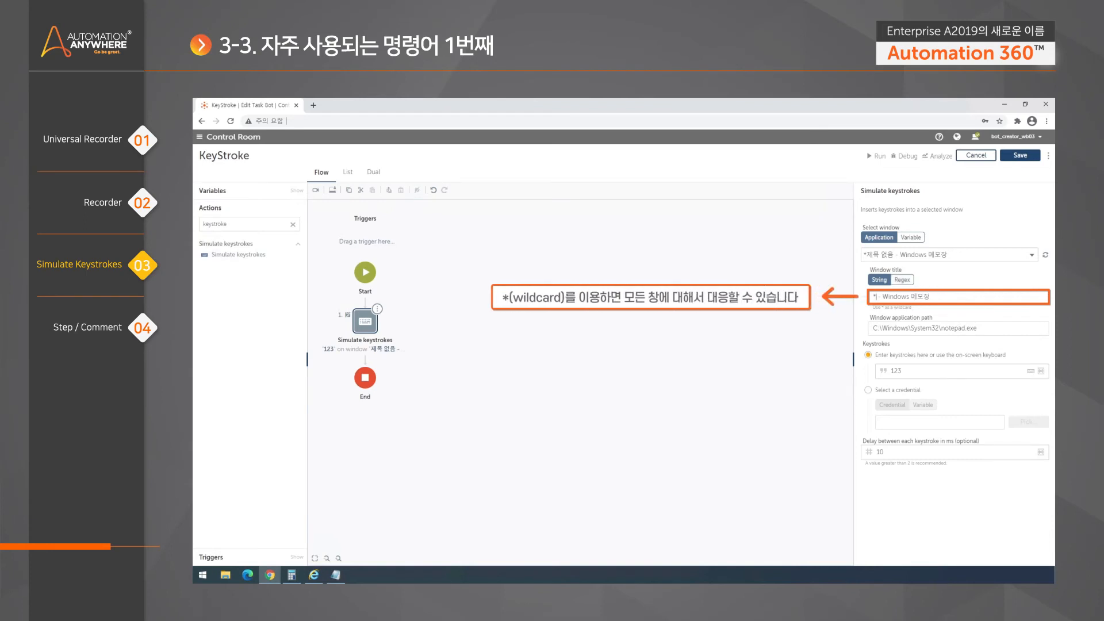
{"action": "left_click", "coordinate": [728, 348]}
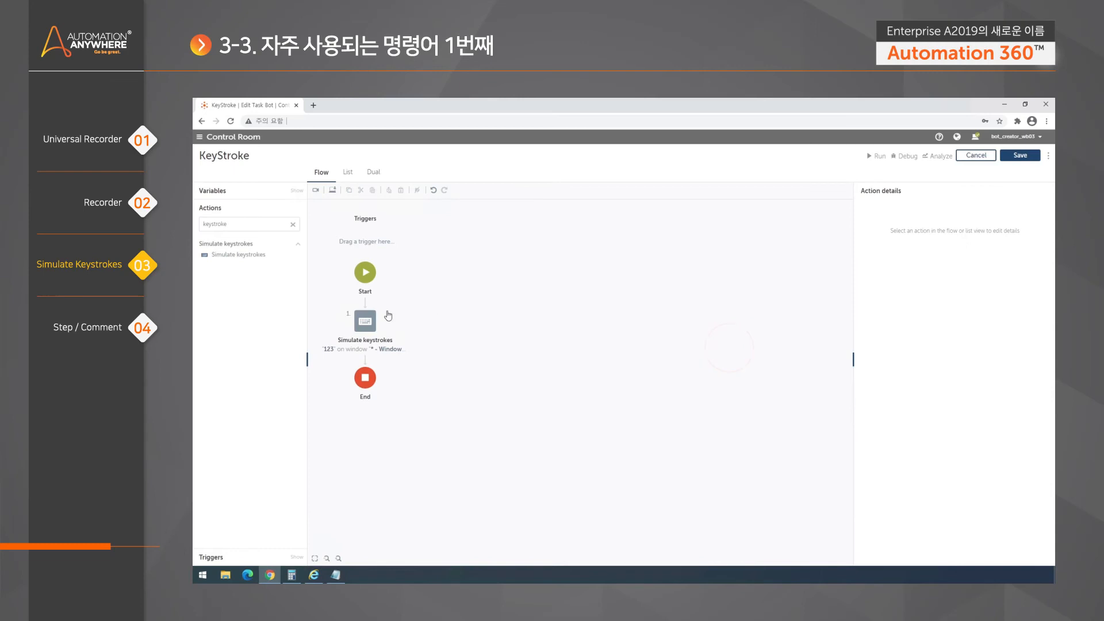
- Reopen the Simulate keystrokes action to check its wildcard window title and Keystrokes field
{"action": "left_click", "coordinate": [365, 321]}
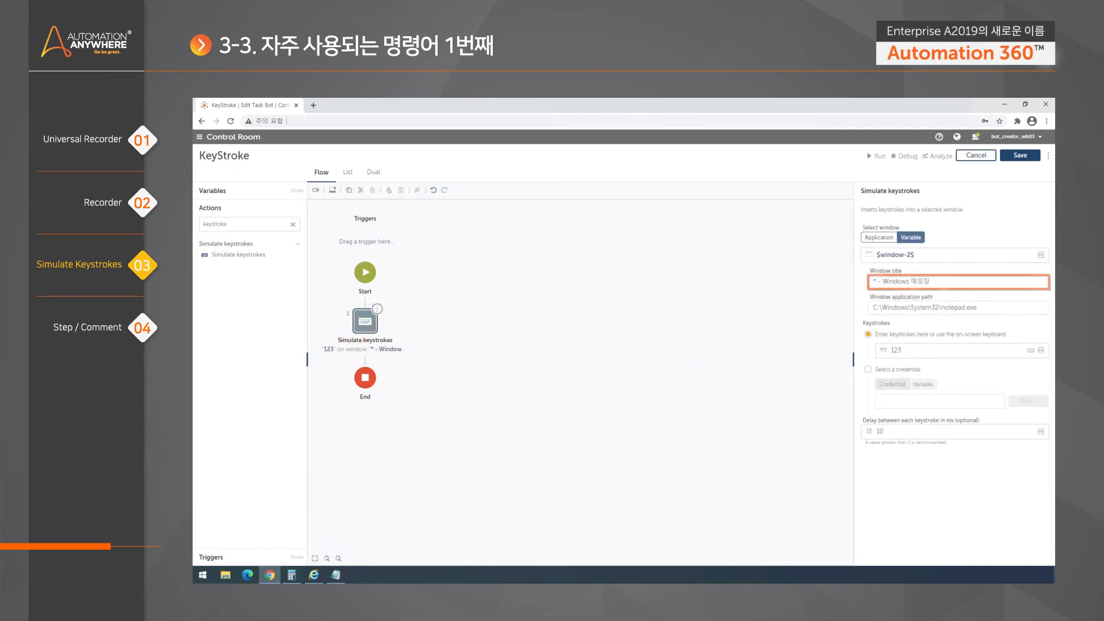
{"action": "left_click_drag", "start_coordinate": [931, 282], "coordinate": [872, 282]}
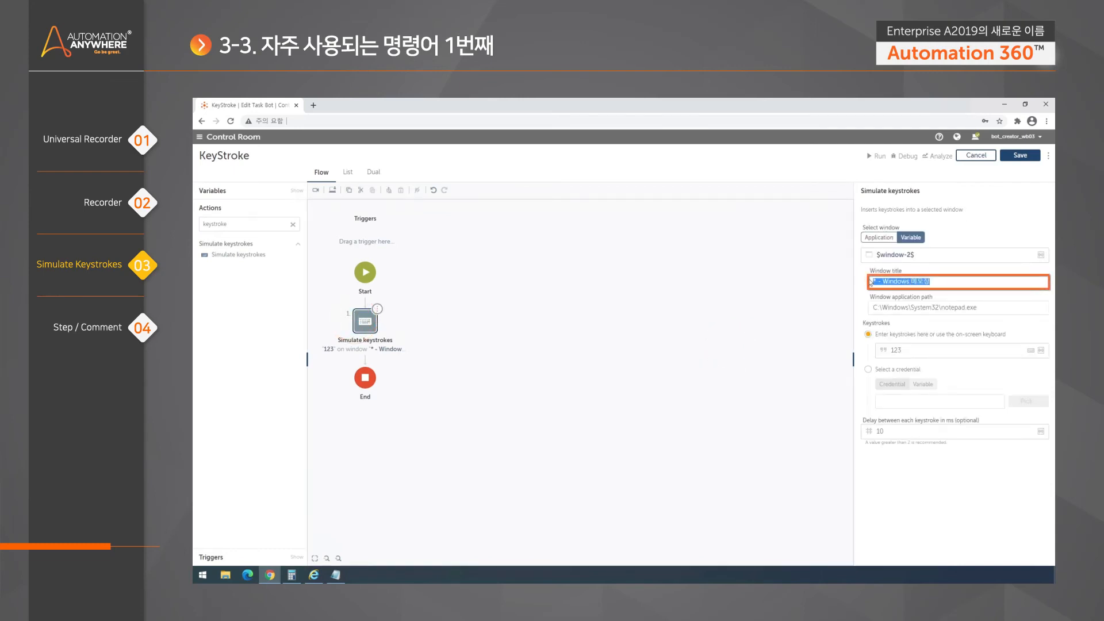
{"action": "left_click", "coordinate": [912, 349]}
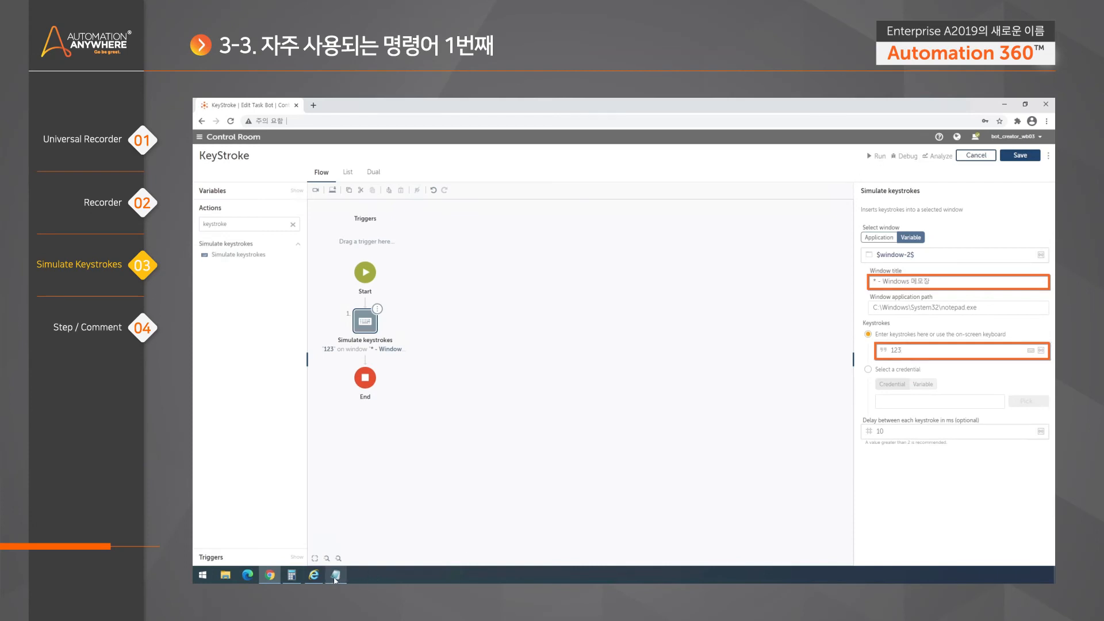
- Run the KeyStroke bot on this computer, confirm Notepad reads 123123, and close the success message
{"action": "mouse_move", "coordinate": [336, 575]}
{"action": "left_click", "coordinate": [875, 157]}
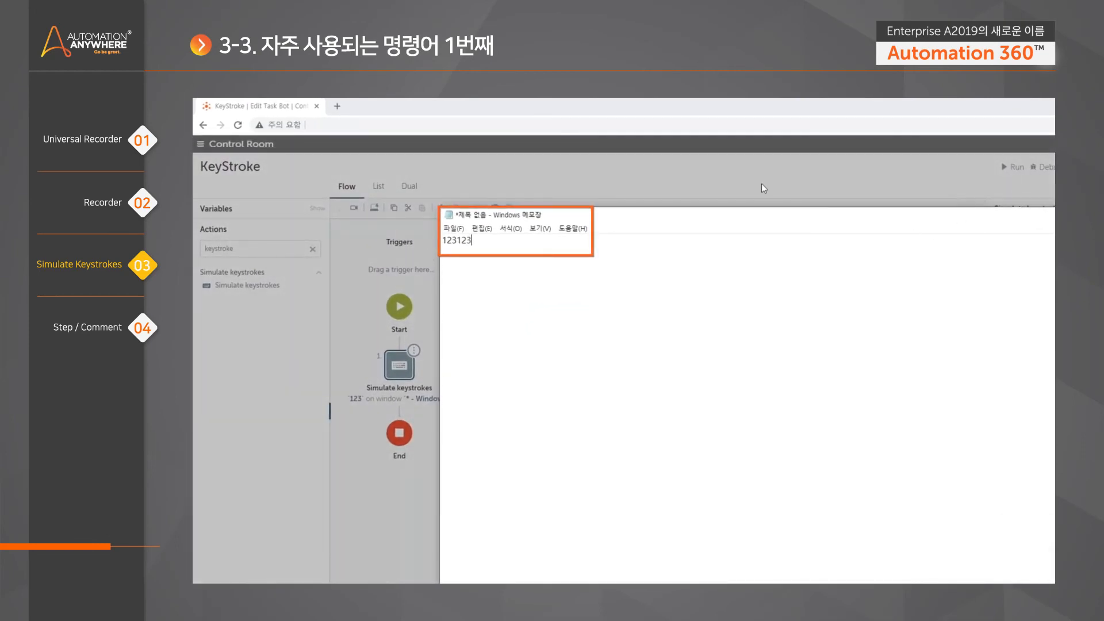
{"action": "key", "text": "ctrl+a"}
{"action": "left_click", "coordinate": [593, 149]}
{"action": "left_click", "coordinate": [629, 407]}
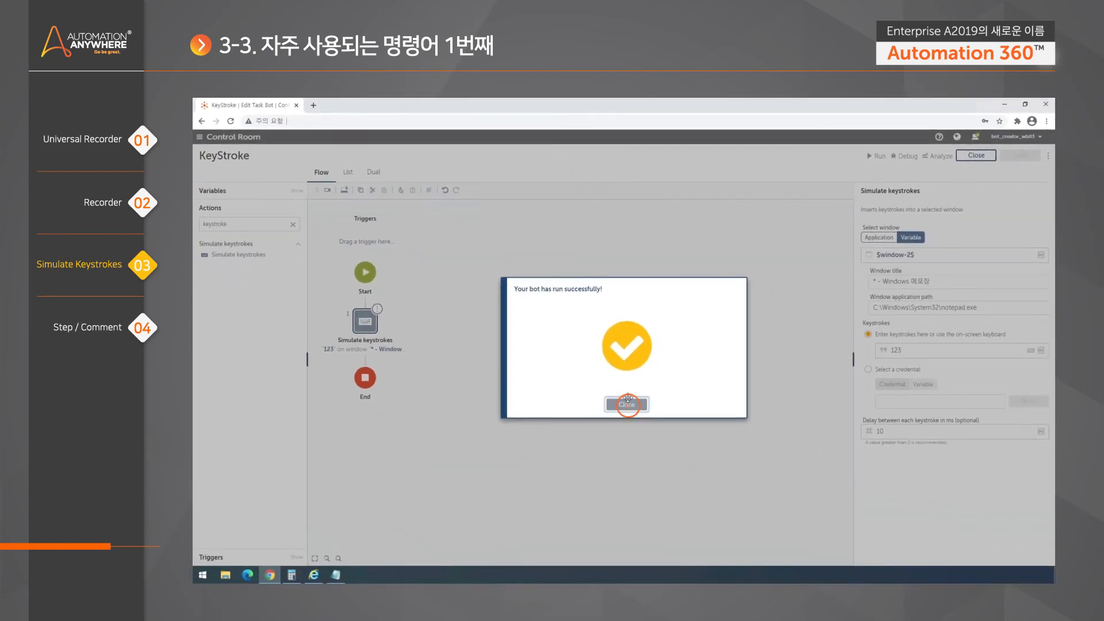
{"action": "left_click", "coordinate": [959, 350]}
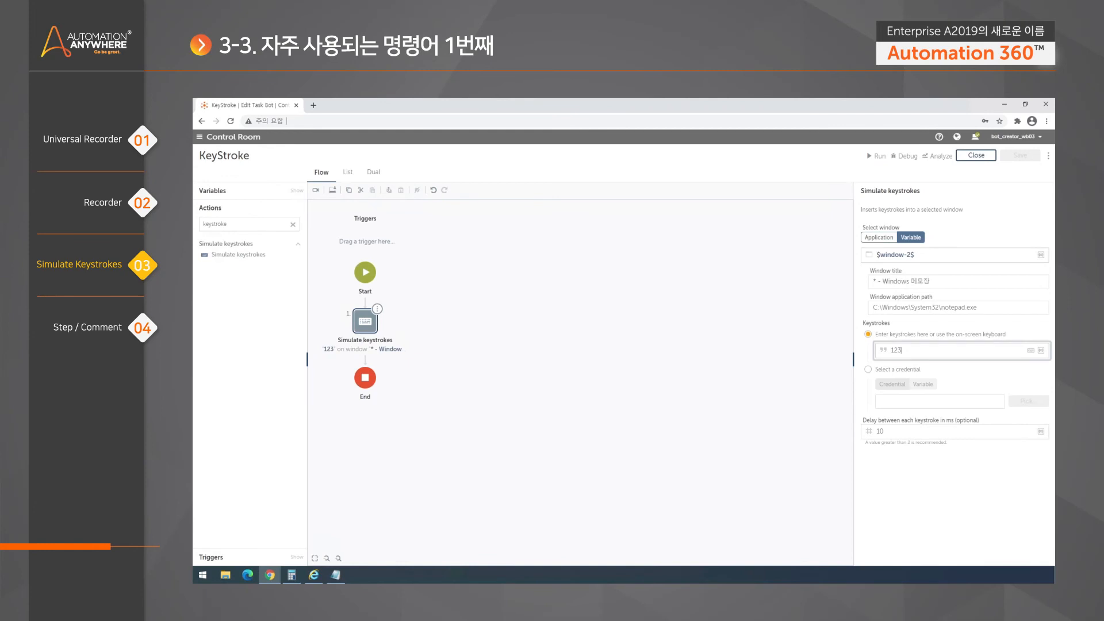
- Erase '123' from the Keystrokes field and open the Insert Keystroke on-screen keyboard
{"action": "key", "text": "BackSpace"}
{"action": "key", "text": "BackSpace"}
{"action": "key", "text": "BackSpace"}
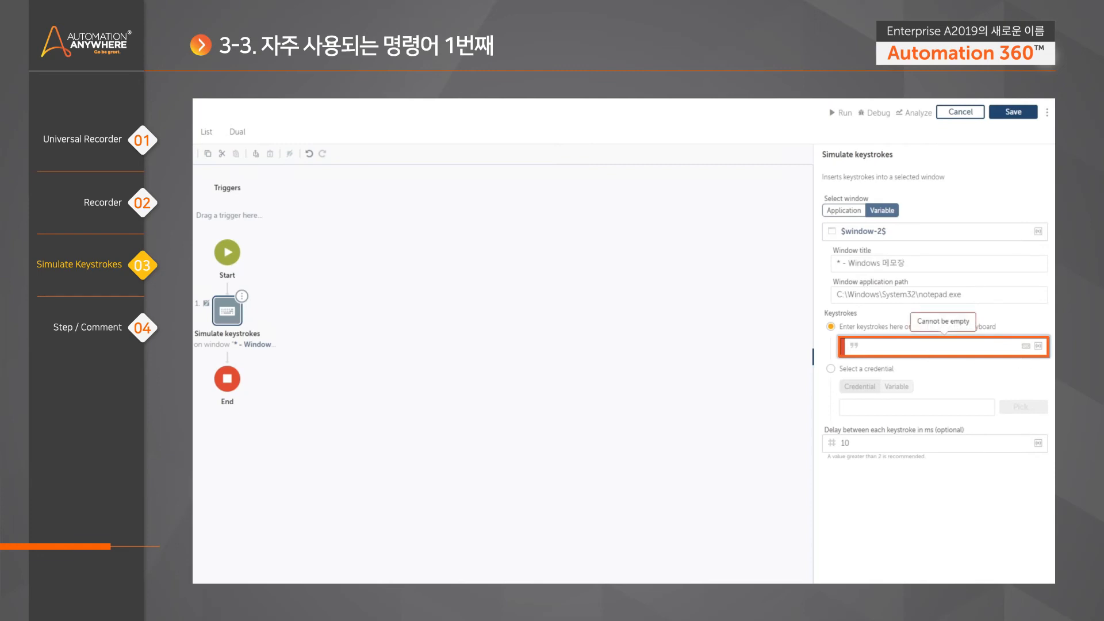
{"action": "left_click", "coordinate": [1025, 347]}
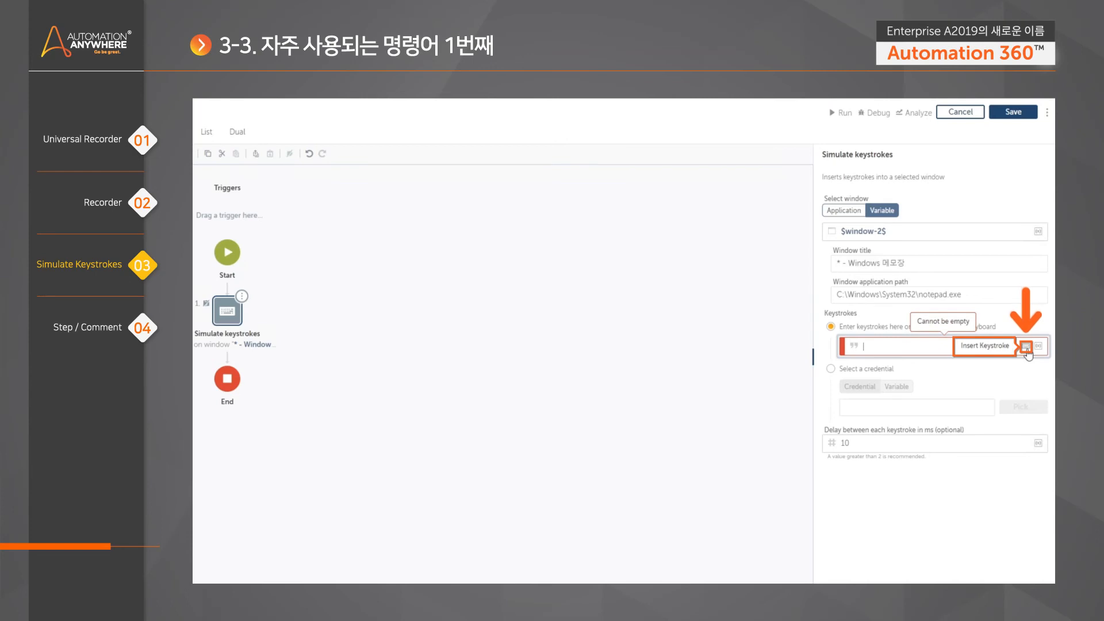
{"action": "left_click", "coordinate": [1027, 347]}
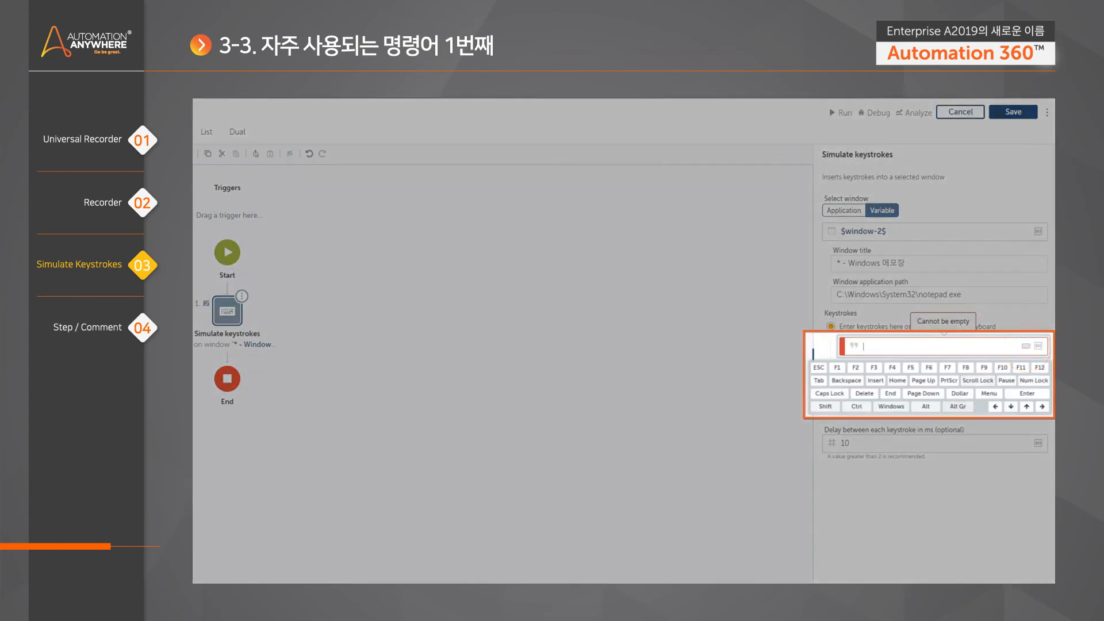
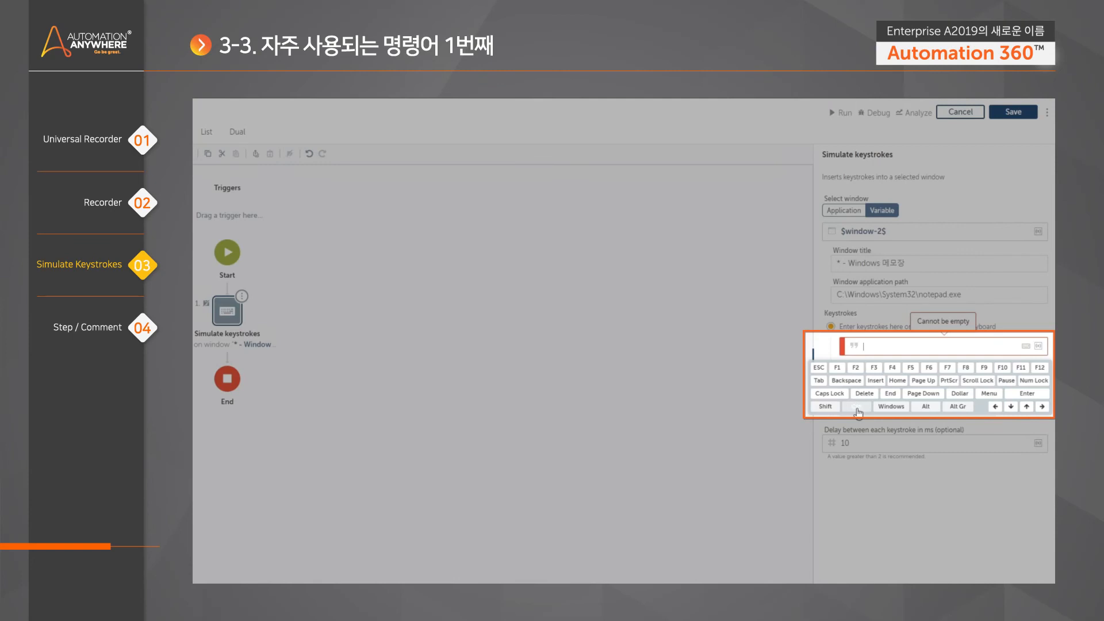
- Set the keystrokes to [CTRL DOWN]c[CTRL UP], removing a stray Right Arrow token
{"action": "left_click", "coordinate": [857, 406]}
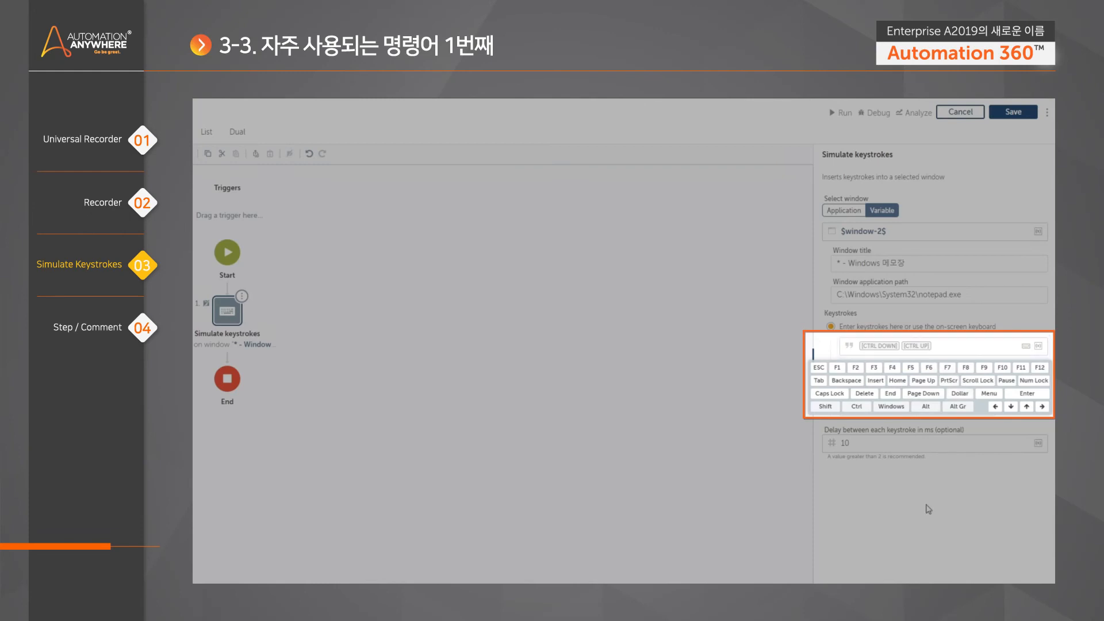
{"action": "type", "text": "c"}
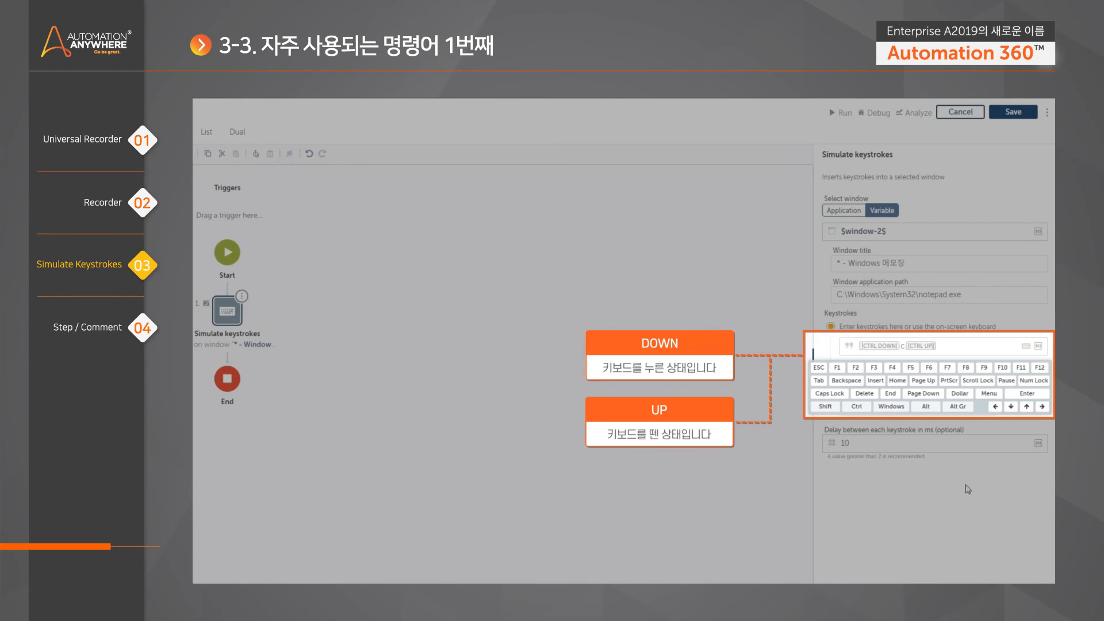
{"action": "left_click", "coordinate": [1042, 406]}
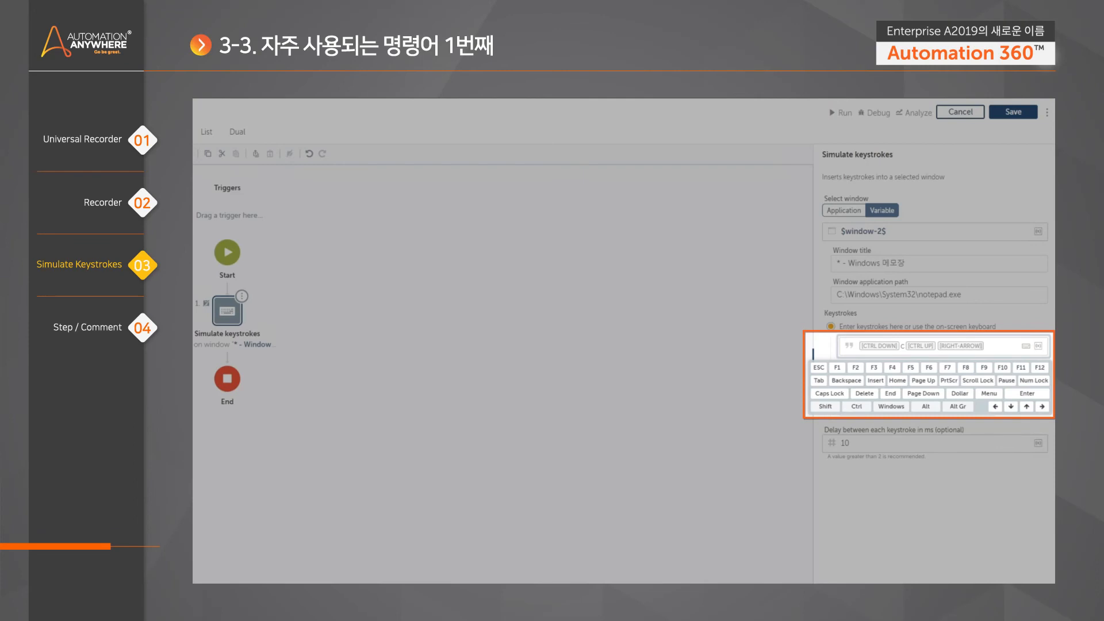
{"action": "key", "text": "BackSpace"}
{"action": "key", "text": "BackSpace"}
{"action": "key", "text": "BackSpace"}
{"action": "key", "text": "BackSpace"}
{"action": "key", "text": "BackSpace"}
{"action": "key", "text": "BackSpace"}
{"action": "key", "text": "BackSpace"}
{"action": "key", "text": "BackSpace"}
{"action": "key", "text": "BackSpace"}
{"action": "key", "text": "BackSpace"}
{"action": "key", "text": "BackSpace"}
{"action": "key", "text": "BackSpace"}
{"action": "key", "text": "BackSpace"}
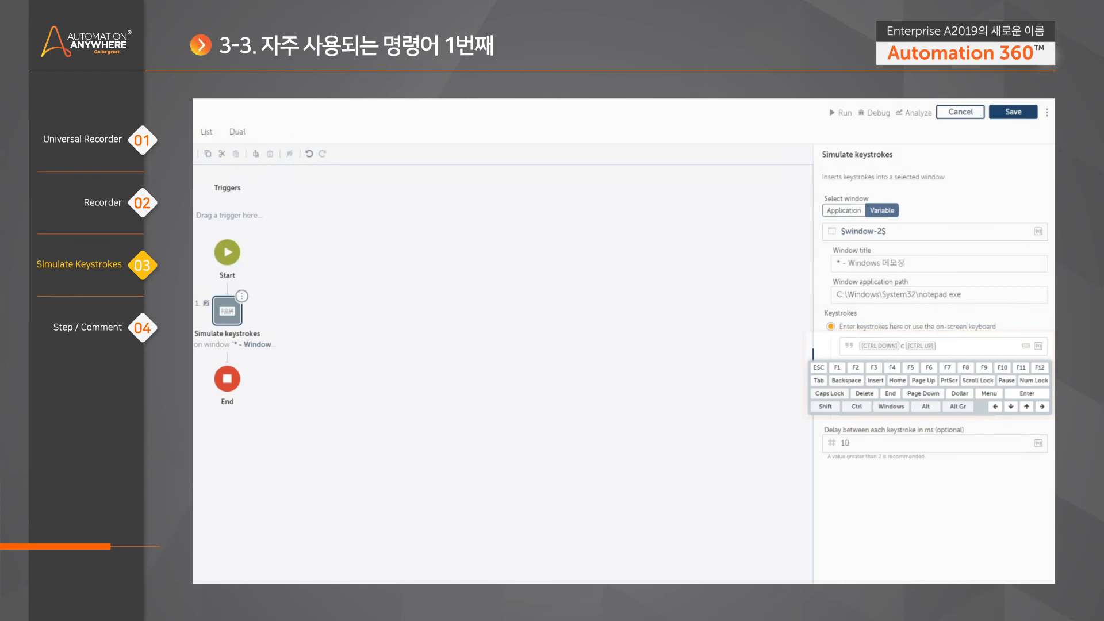
- In Notepad, select all the text, copy it and paste it several times
{"action": "left_click", "coordinate": [336, 574]}
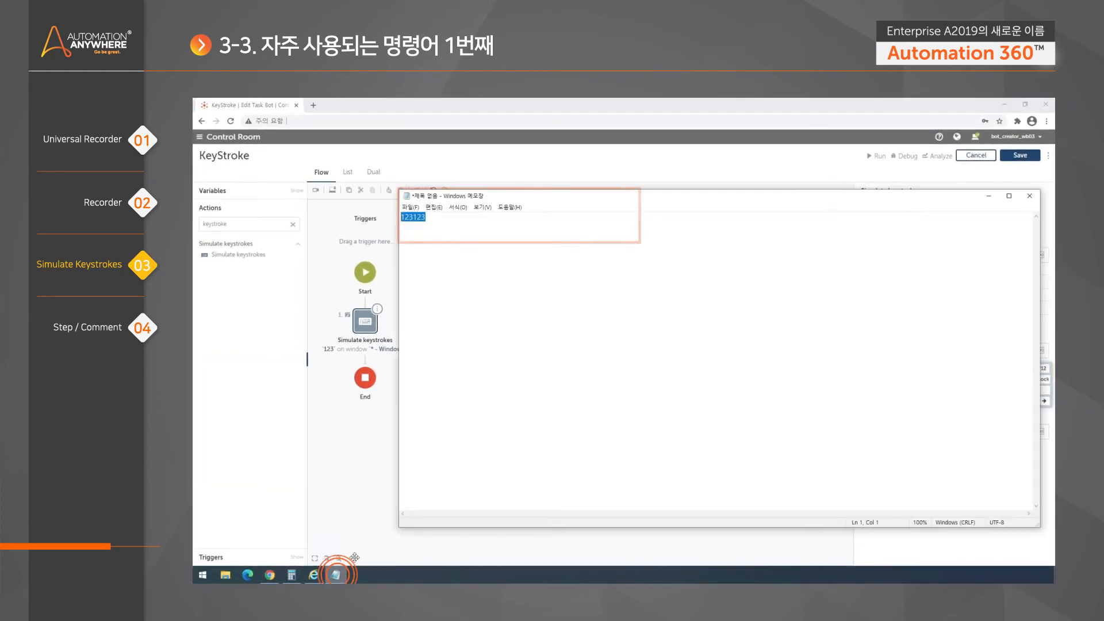
{"action": "key", "text": "End"}
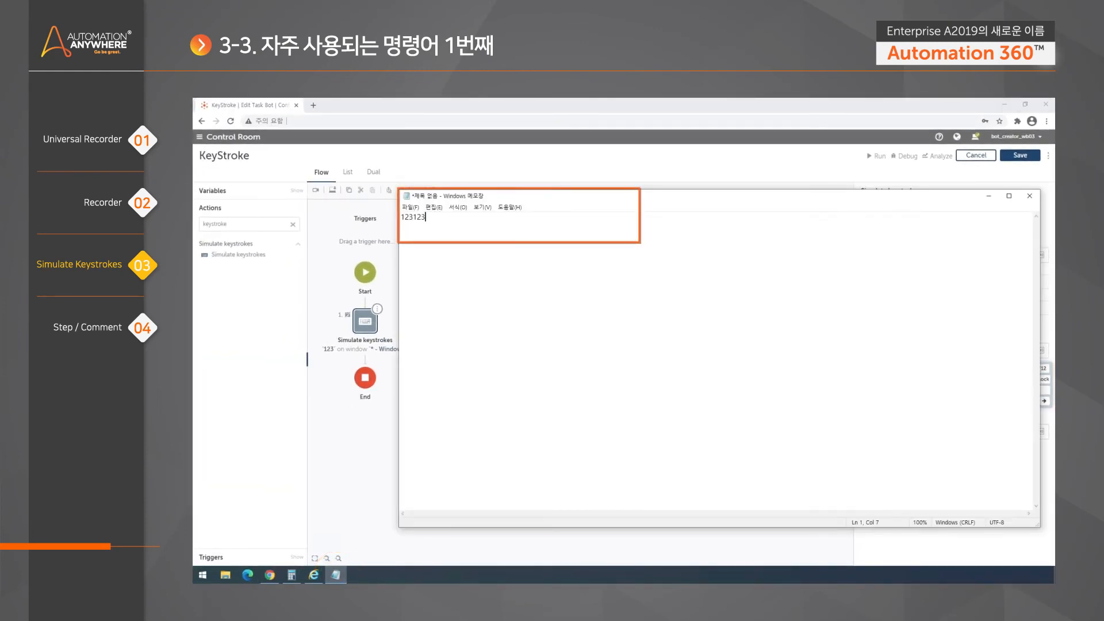
{"action": "key", "text": "ctrl+a"}
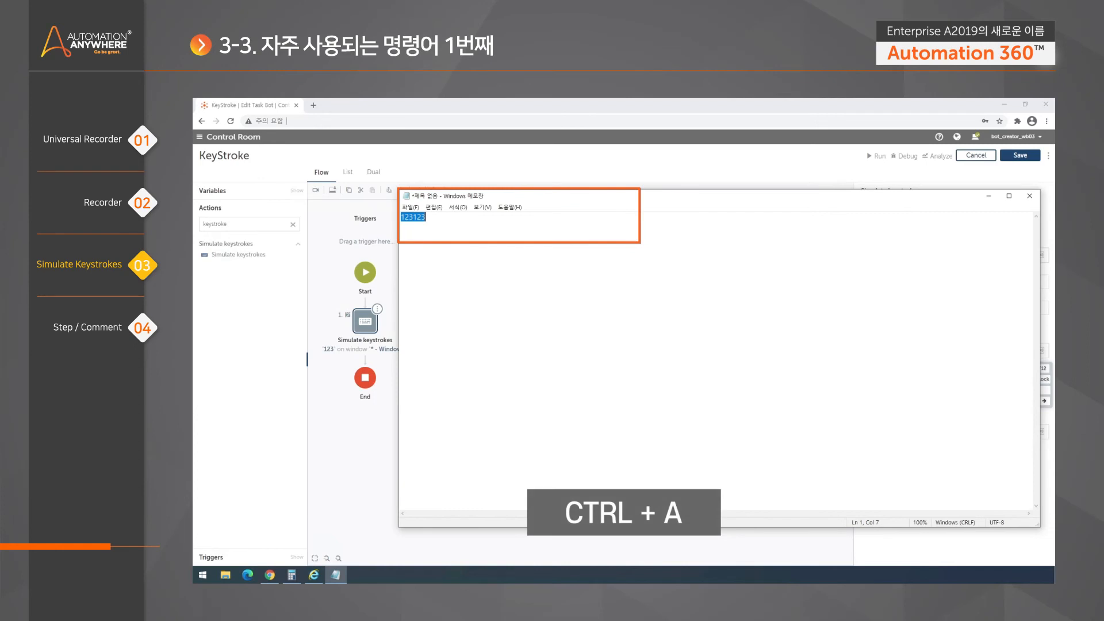
{"action": "key", "text": "ctrl+c"}
{"action": "key", "text": "ctrl+v"}
{"action": "key", "text": "ctrl+v"}
{"action": "key", "text": "ctrl+v"}
{"action": "key", "text": "ctrl+v"}
{"action": "key", "text": "ctrl+v"}
- Clear Notepad's text, leave just the word TEST, and return to the bot editor
{"action": "key", "text": "ctrl+a"}
{"action": "key", "text": "BackSpace"}
{"action": "type", "text": "123"}
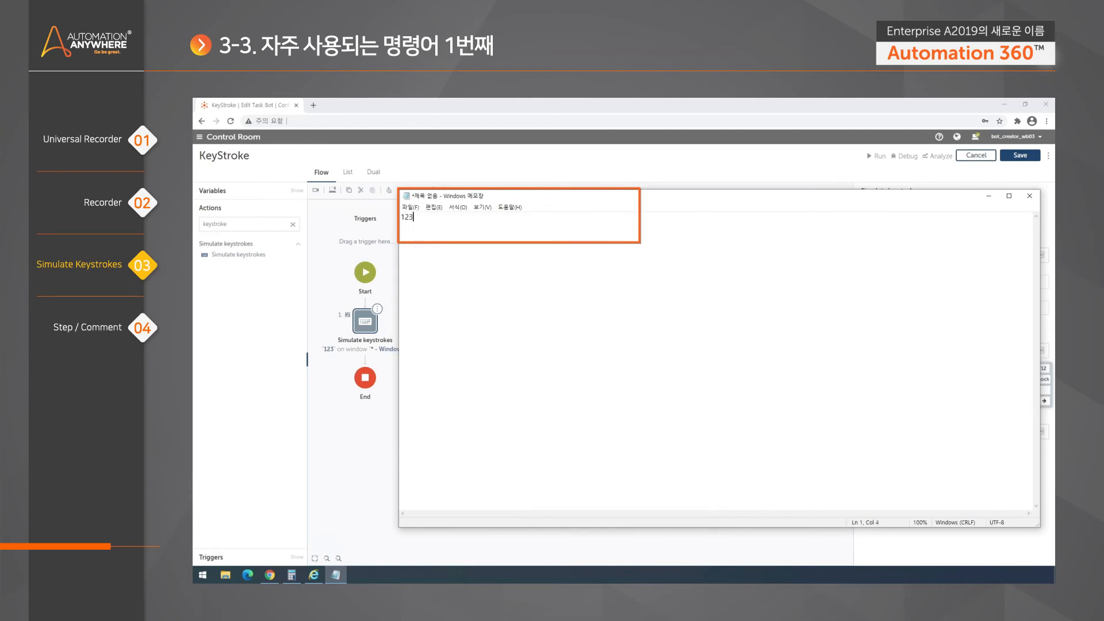
{"action": "key", "text": "BackSpace"}
{"action": "key", "text": "BackSpace"}
{"action": "key", "text": "BackSpace"}
{"action": "type", "text": "TEST"}
{"action": "left_click", "coordinate": [687, 175]}
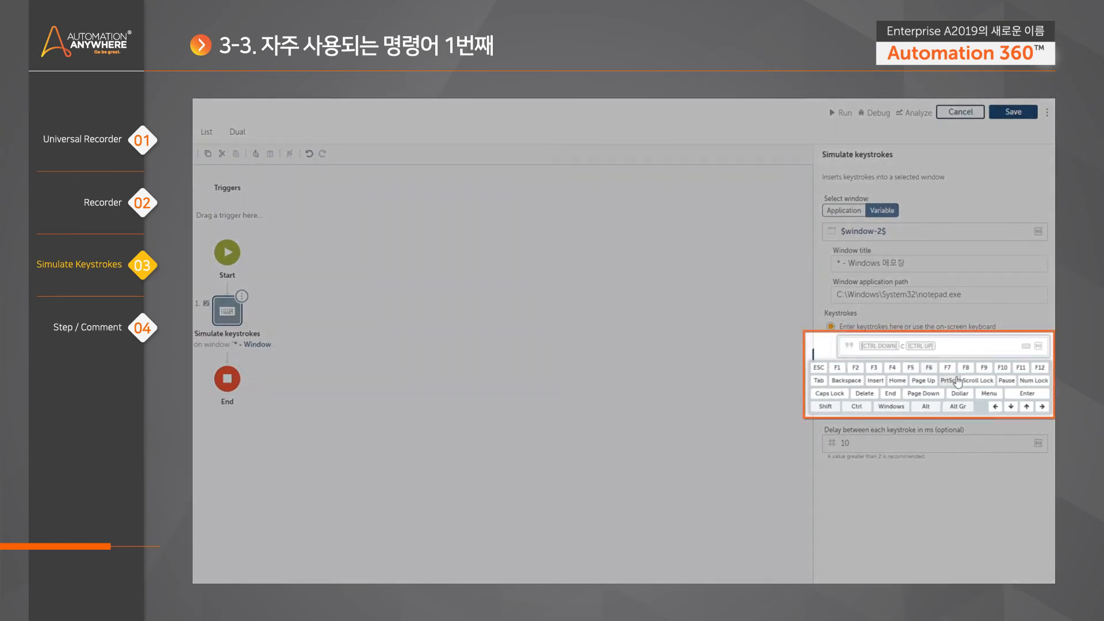
- Prepend a Ctrl+a combo before Ctrl+c and append another Ctrl down/up pair
{"action": "left_click", "coordinate": [857, 406]}
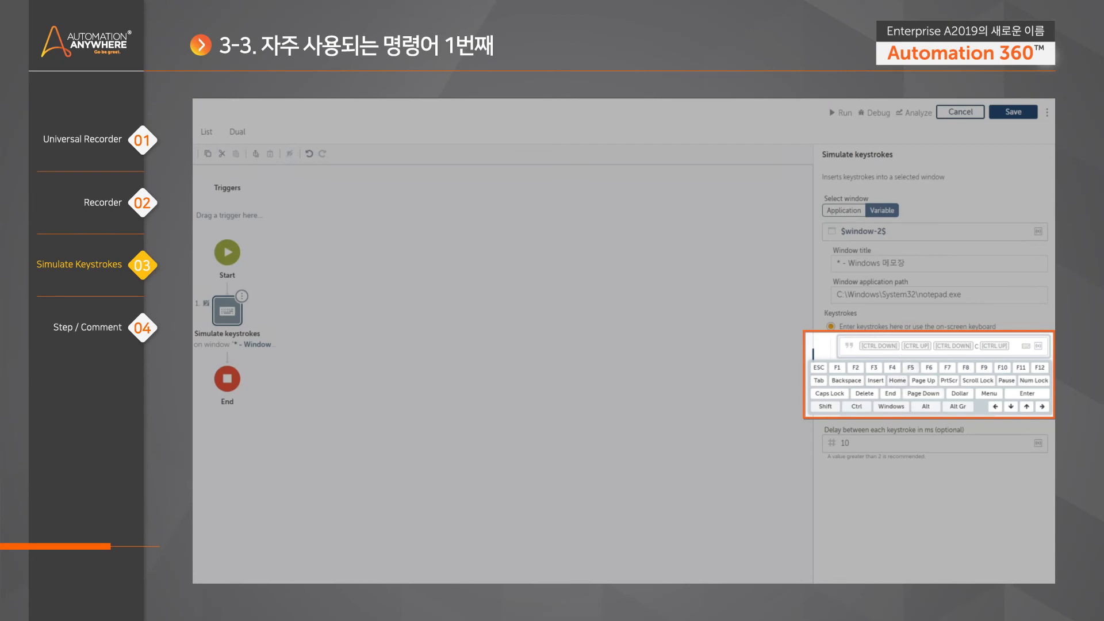
{"action": "type", "text": "a"}
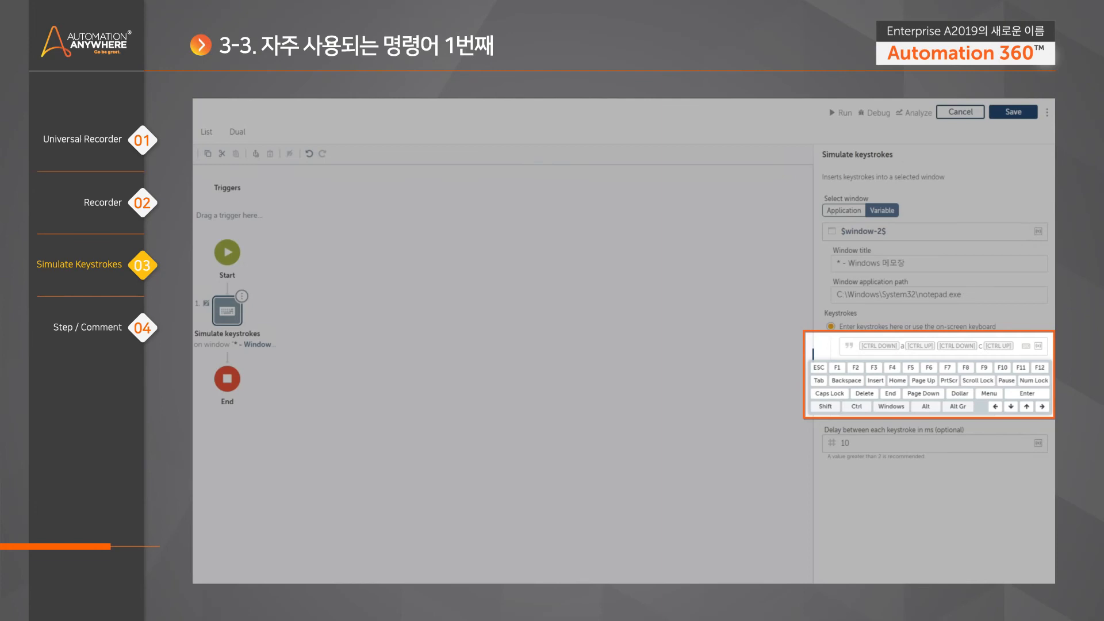
{"action": "left_click", "coordinate": [847, 407]}
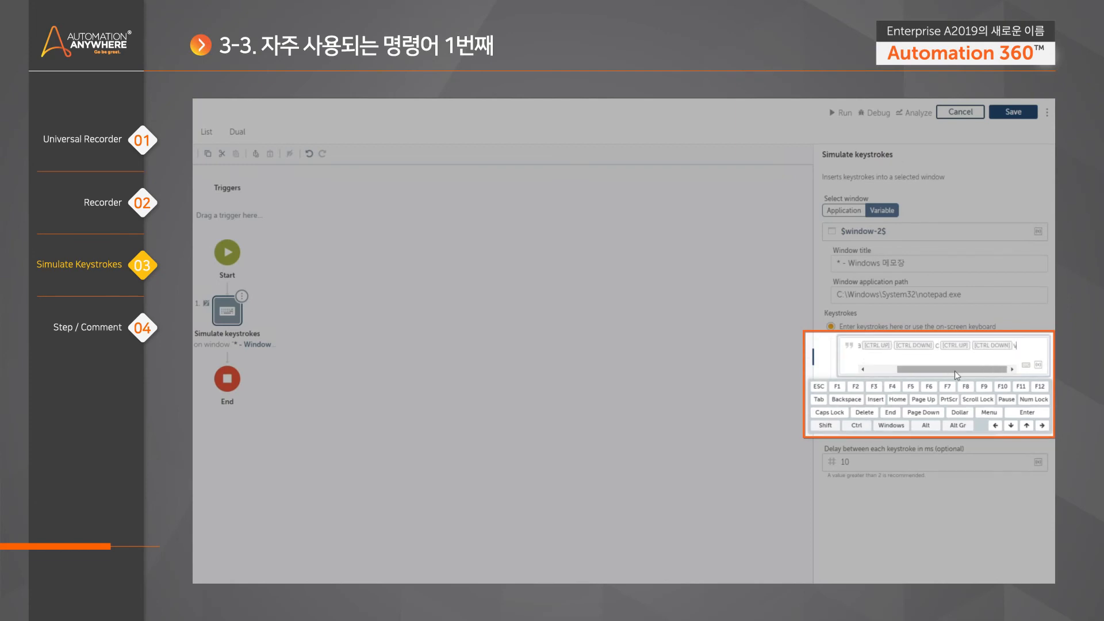
{"action": "left_click_drag", "start_coordinate": [885, 369], "coordinate": [882, 368]}
{"action": "left_click_drag", "start_coordinate": [959, 370], "coordinate": [908, 371]}
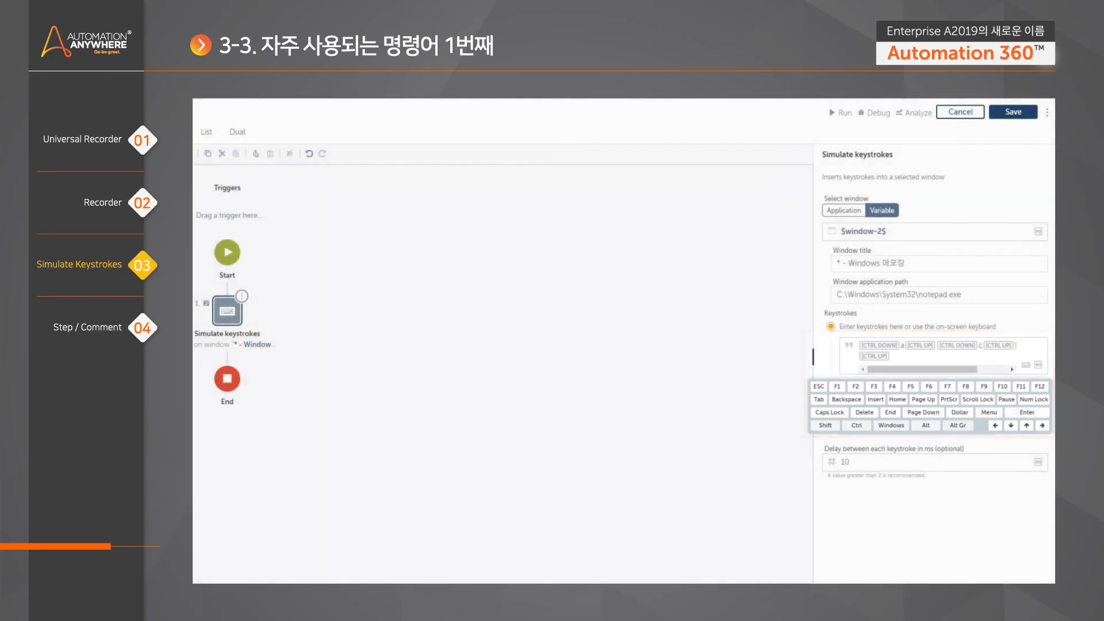
- Save and run the KeyStroke bot, leaving Notepad at TEST, and close the success message
{"action": "left_click", "coordinate": [604, 286]}
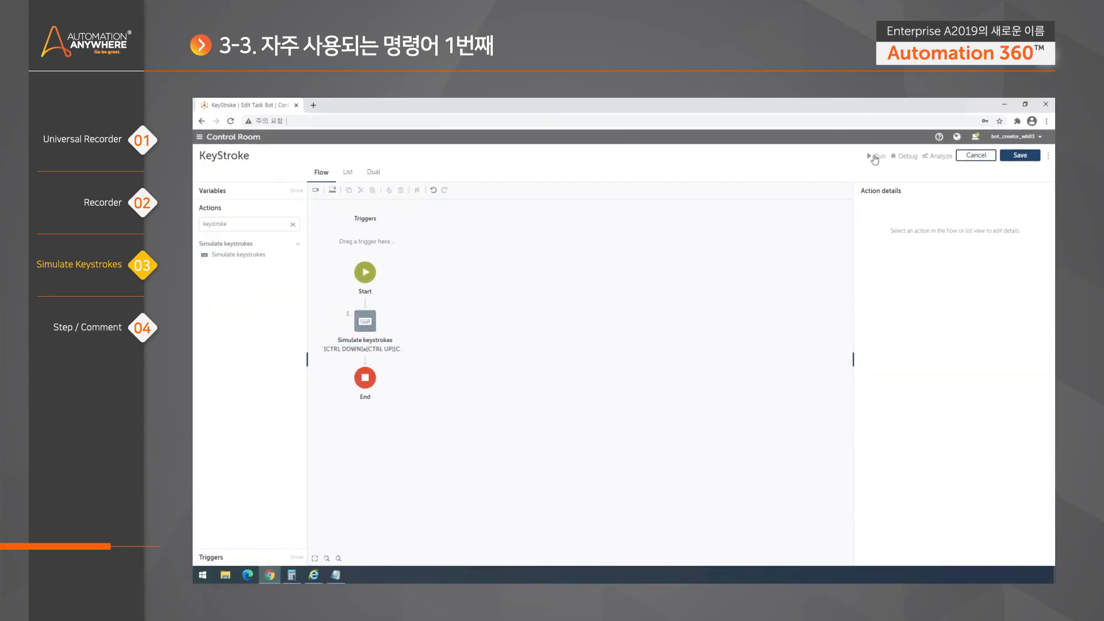
{"action": "left_click", "coordinate": [879, 155]}
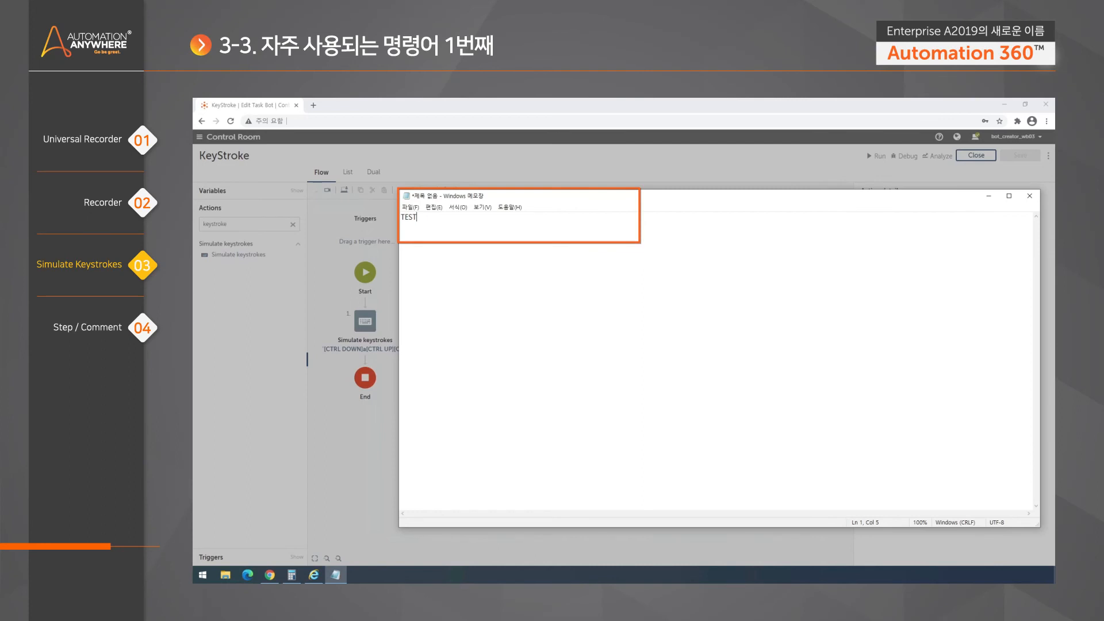
{"action": "left_click", "coordinate": [559, 171]}
{"action": "left_click", "coordinate": [629, 402]}
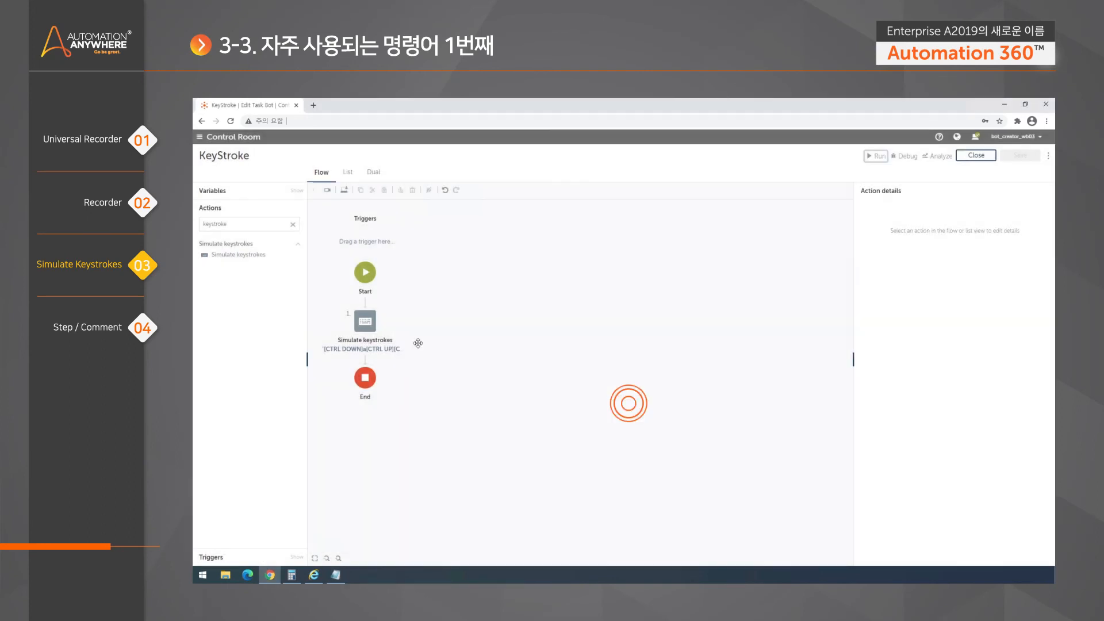
{"action": "left_click", "coordinate": [368, 323]}
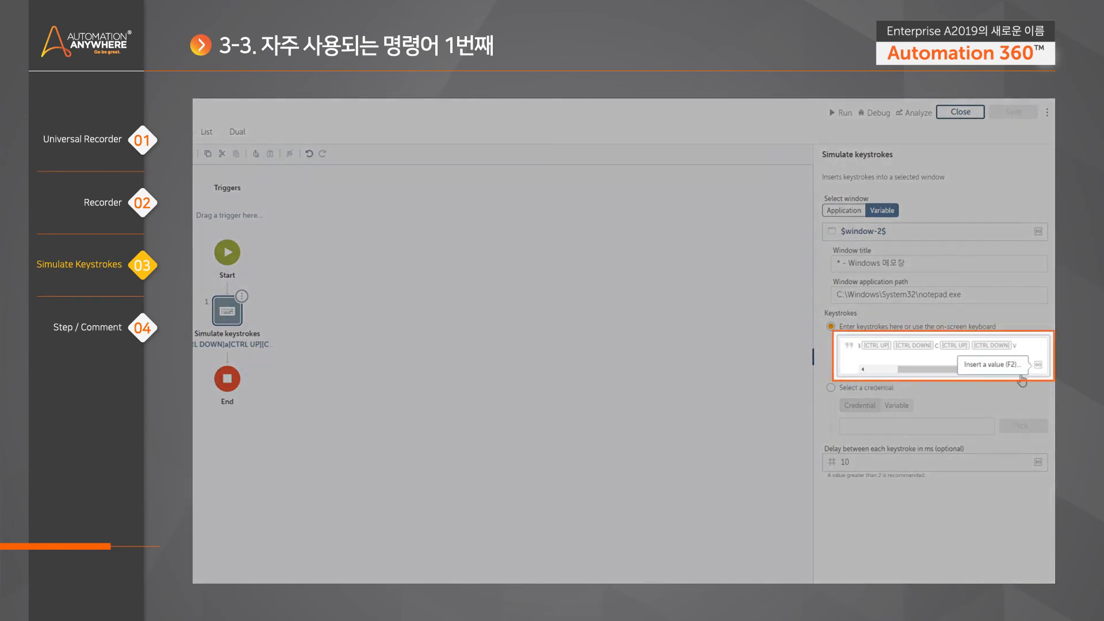
- Append another [CTRL DOWN]v[CTRL UP] paste combo to the end of the keystroke sequence
{"action": "left_click_drag", "start_coordinate": [905, 371], "coordinate": [873, 372]}
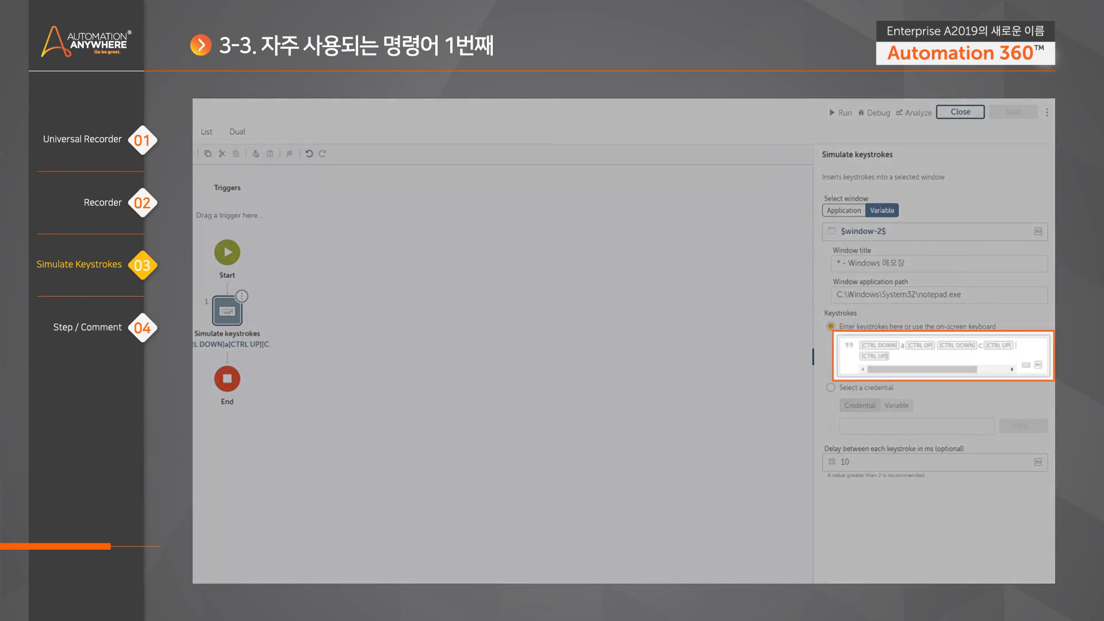
{"action": "left_click", "coordinate": [1026, 365]}
{"action": "left_click", "coordinate": [863, 429]}
{"action": "type", "text": "v"}
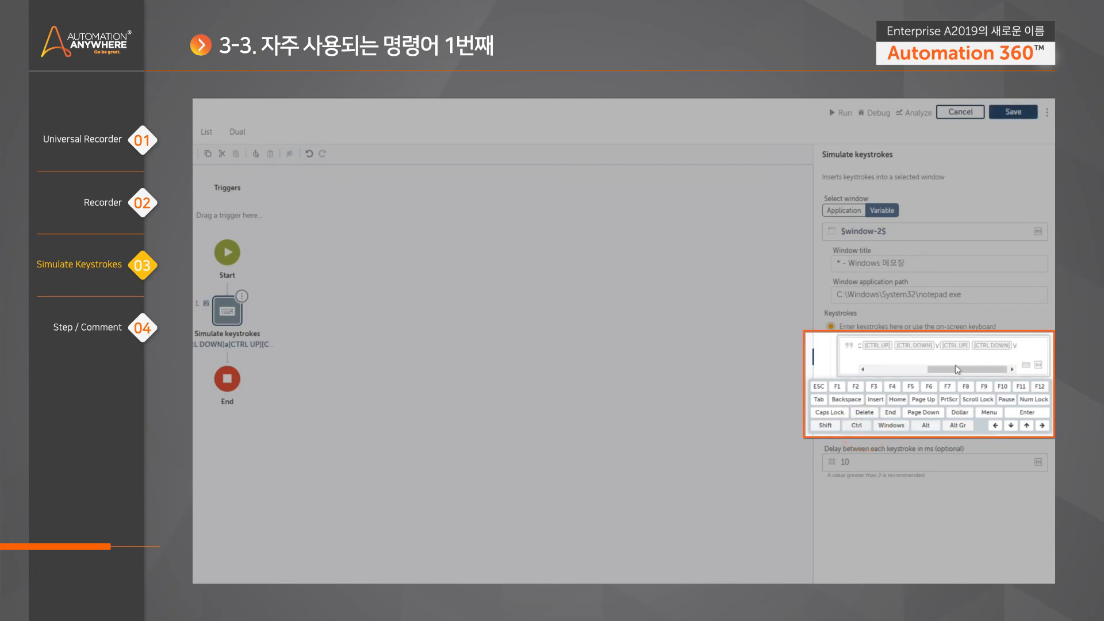
{"action": "left_click_drag", "start_coordinate": [997, 374], "coordinate": [935, 371]}
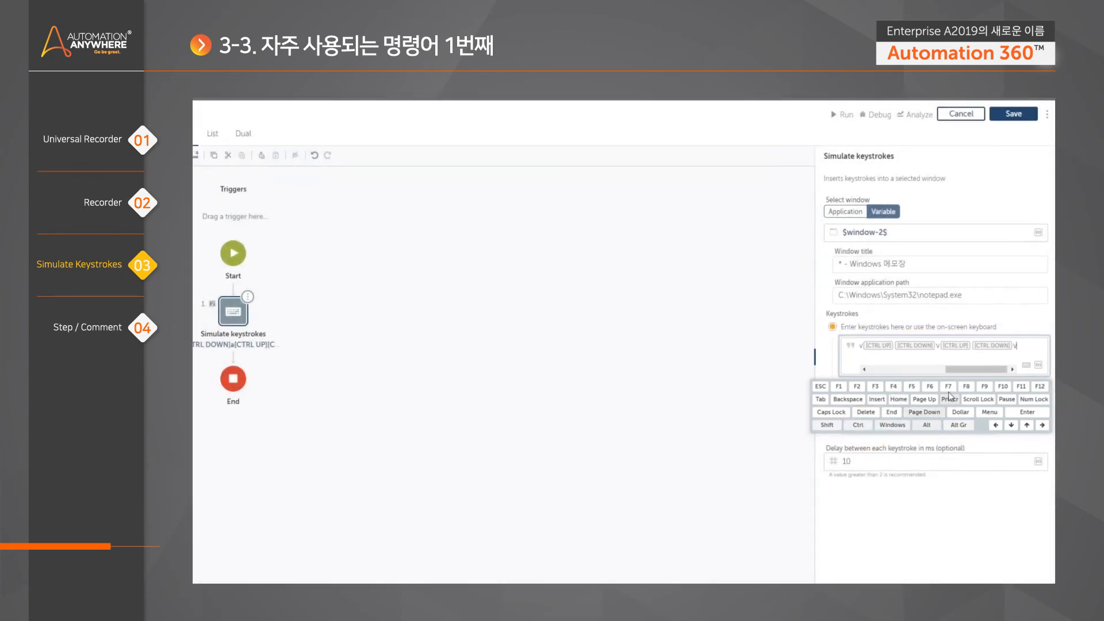
- Run the updated bot so Notepad reads TESTTESTTEST, then close the success message
{"action": "left_click", "coordinate": [843, 115]}
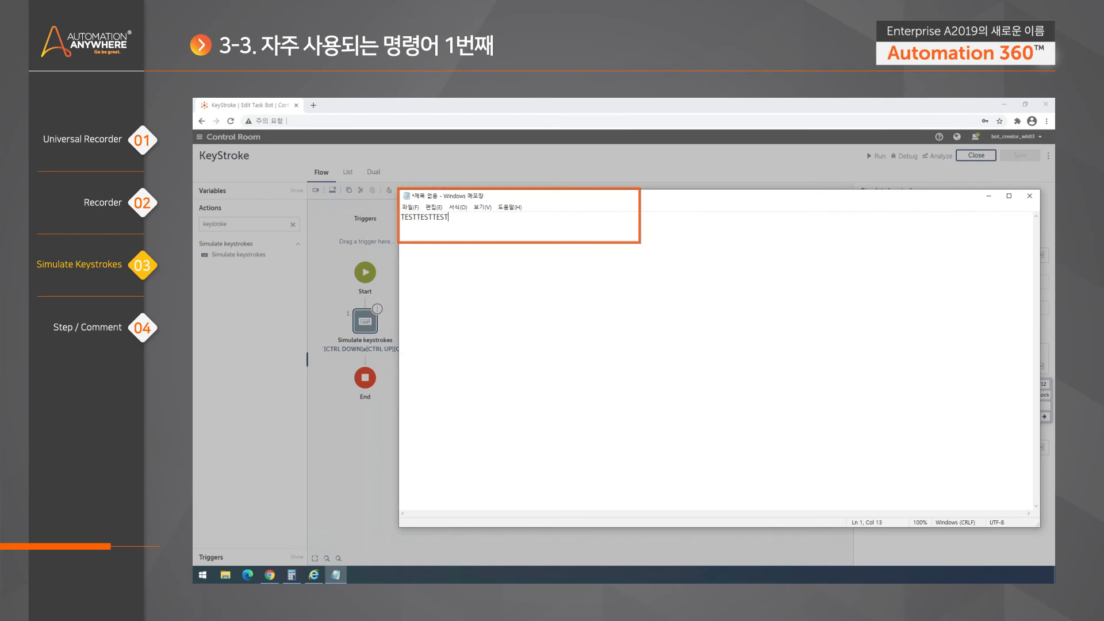
{"action": "left_click", "coordinate": [443, 172]}
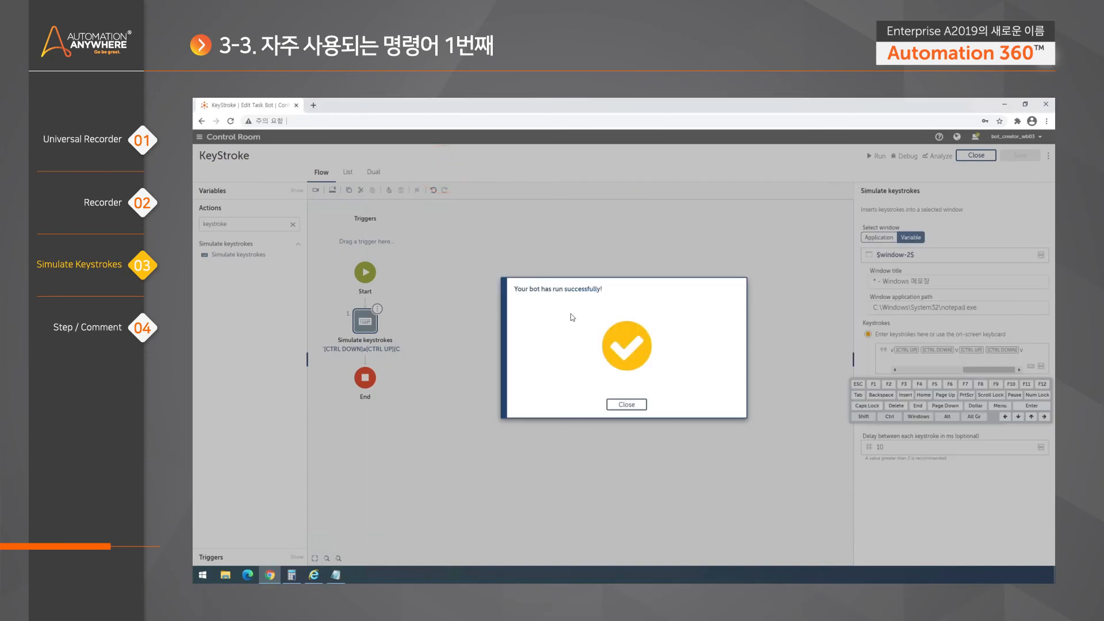
{"action": "left_click", "coordinate": [627, 405]}
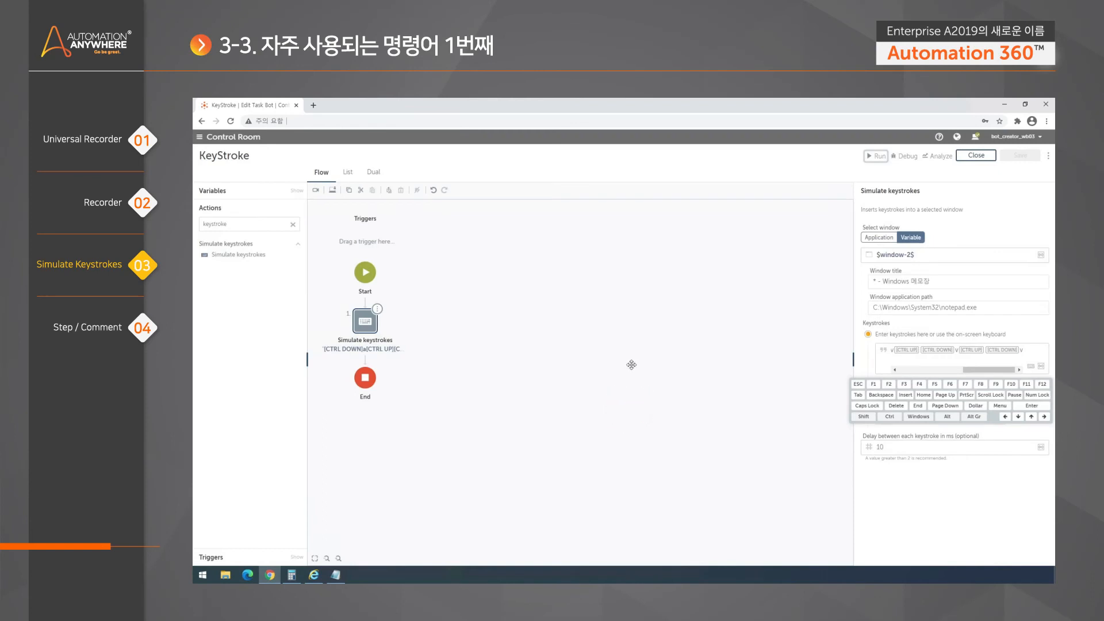